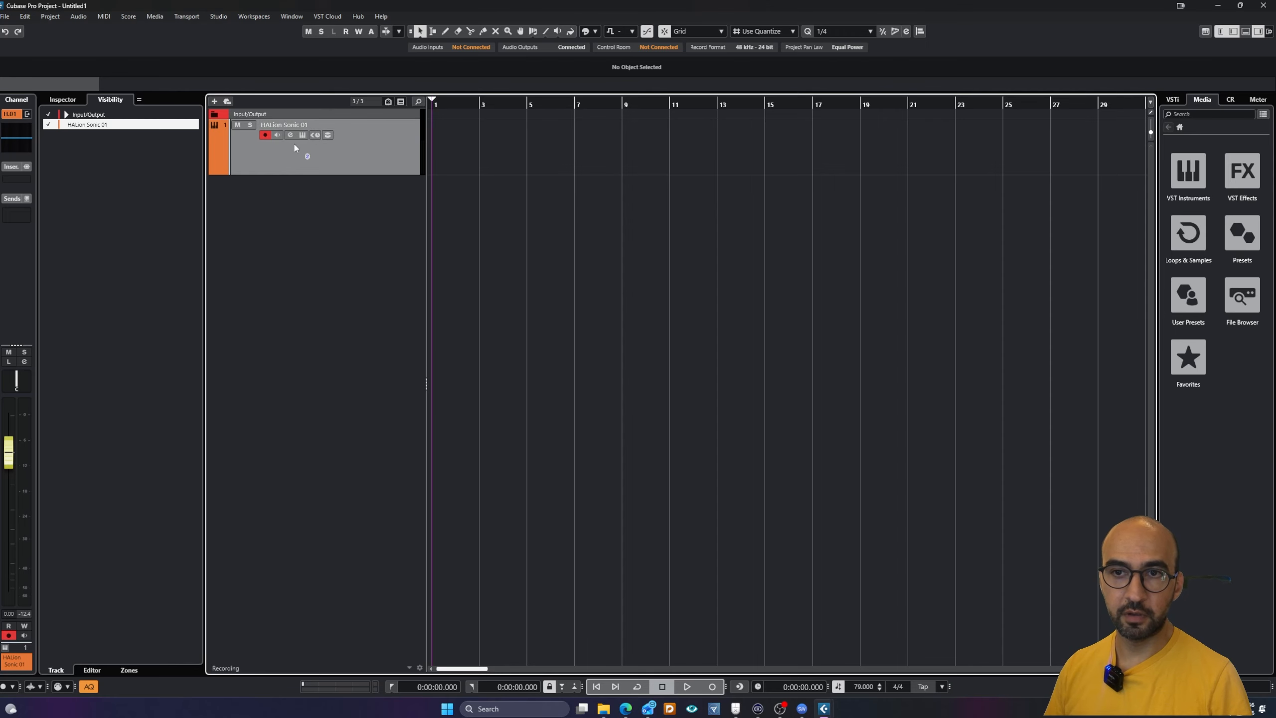
Step: Record a short MIDI part on the HALion Sonic 01 track with the Music Box sound, monitoring it in the instrument window
click(303, 136)
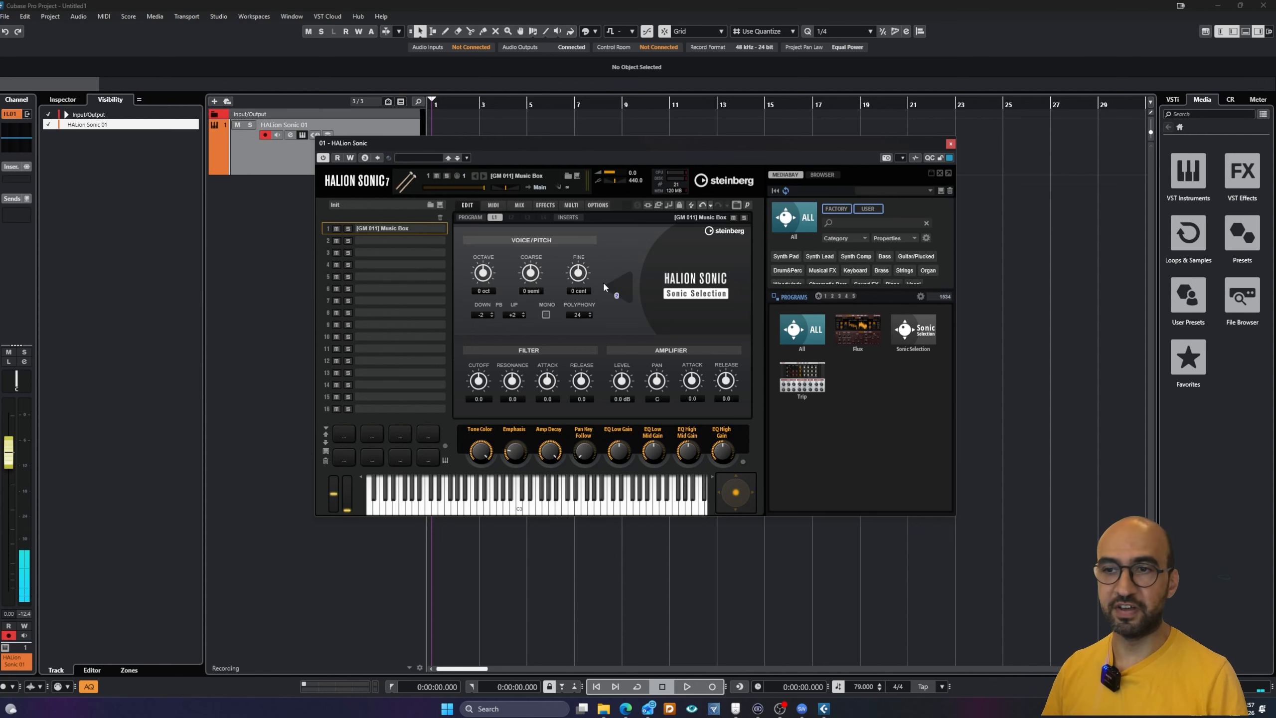
drag(611, 138, 711, 188)
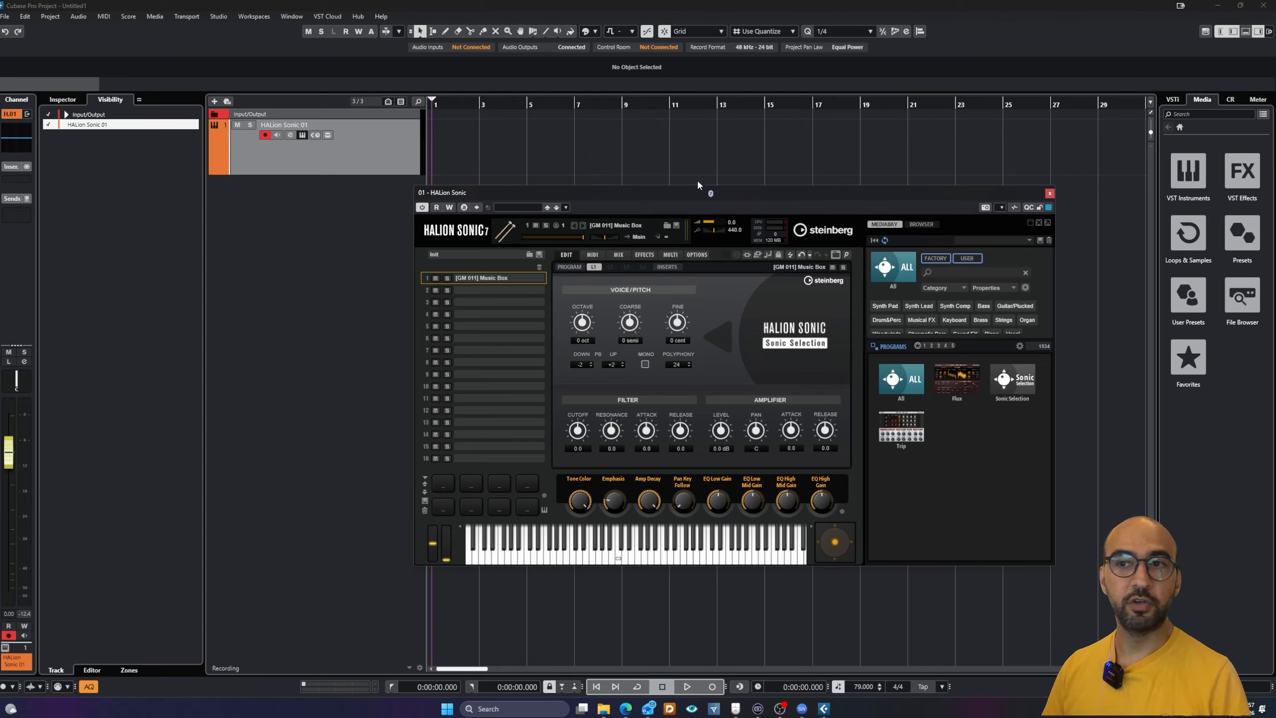
click(713, 686)
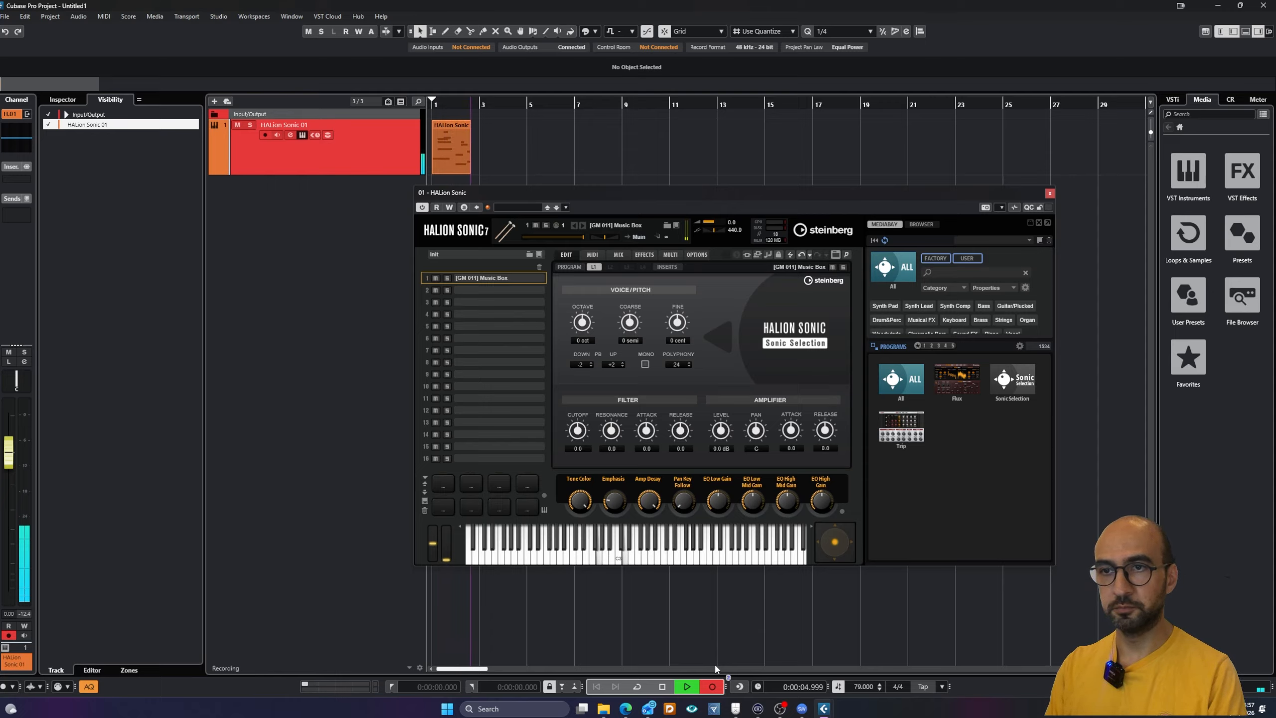
key(space)
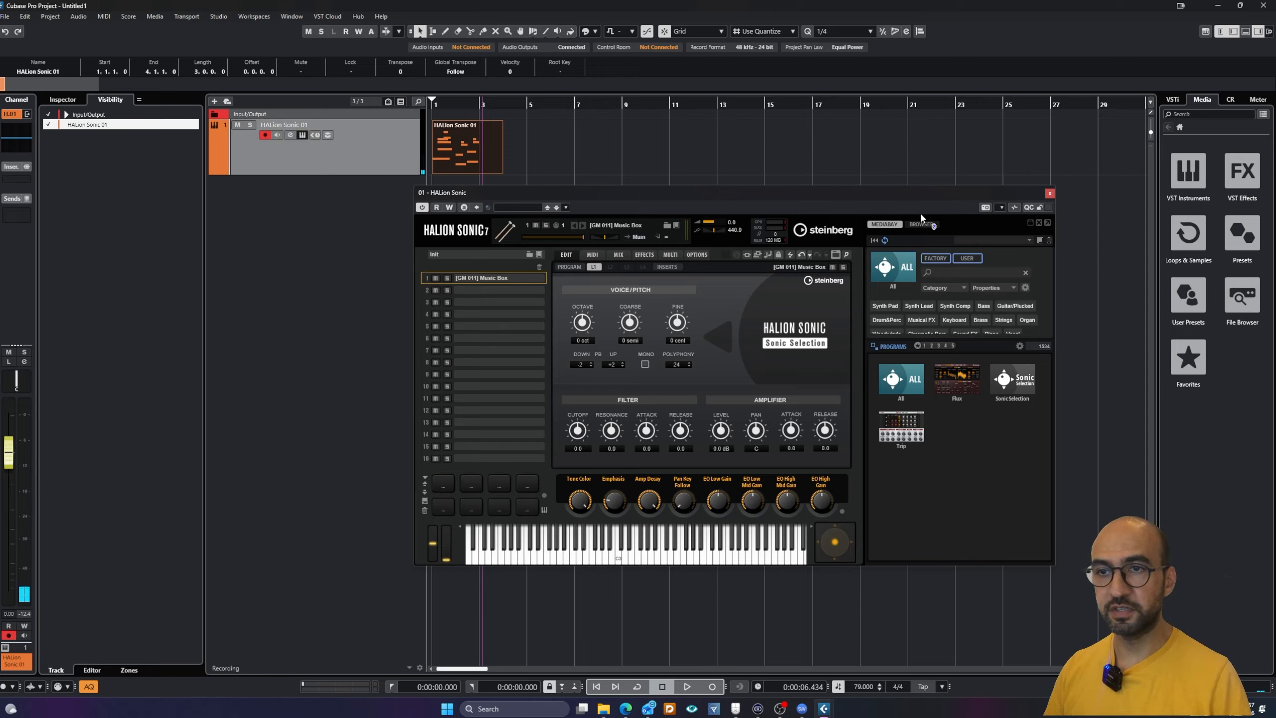
click(1049, 193)
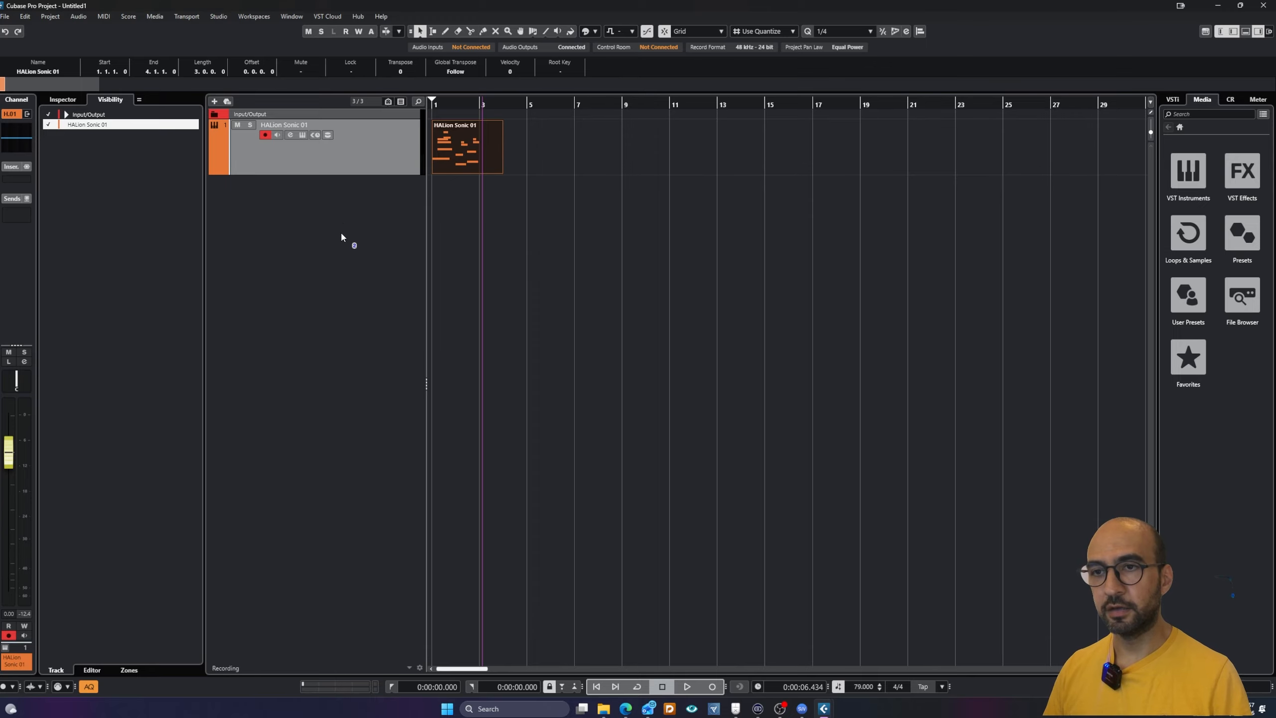
Step: Add a sampler track with SMK-37 Pro Midi as MIDI input and Stereo Out as audio output
right_click(349, 220)
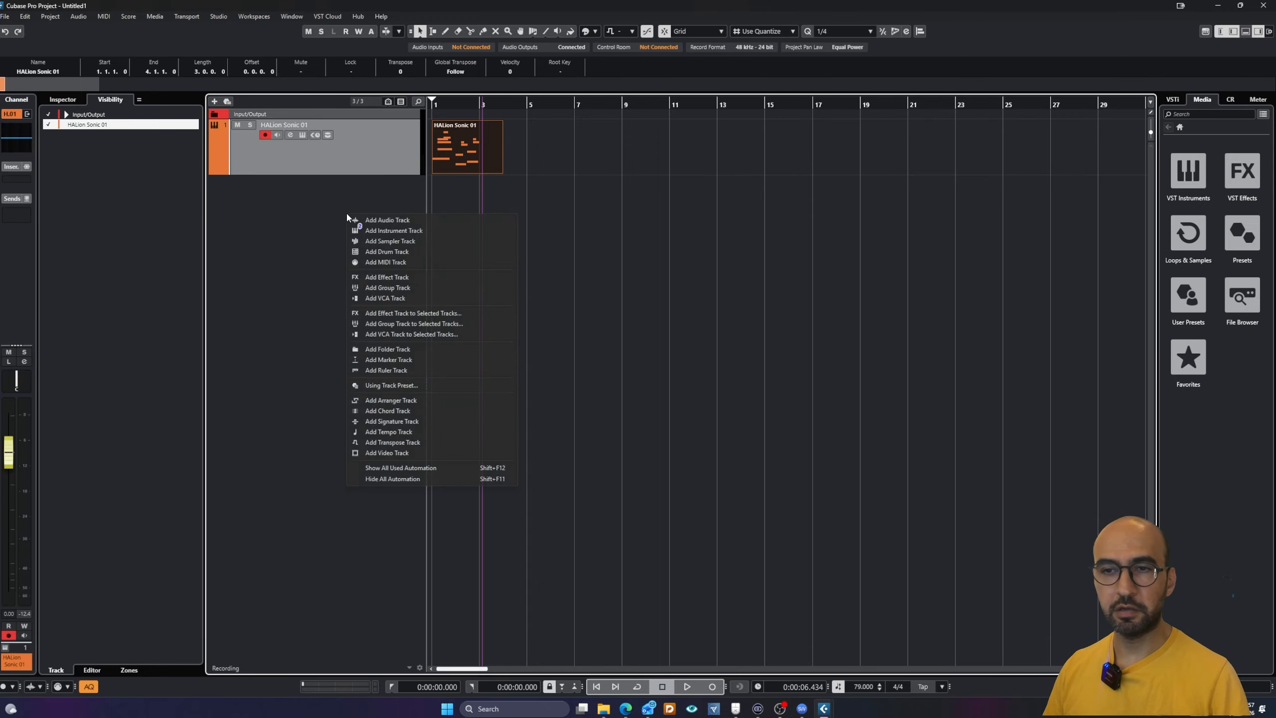
click(420, 244)
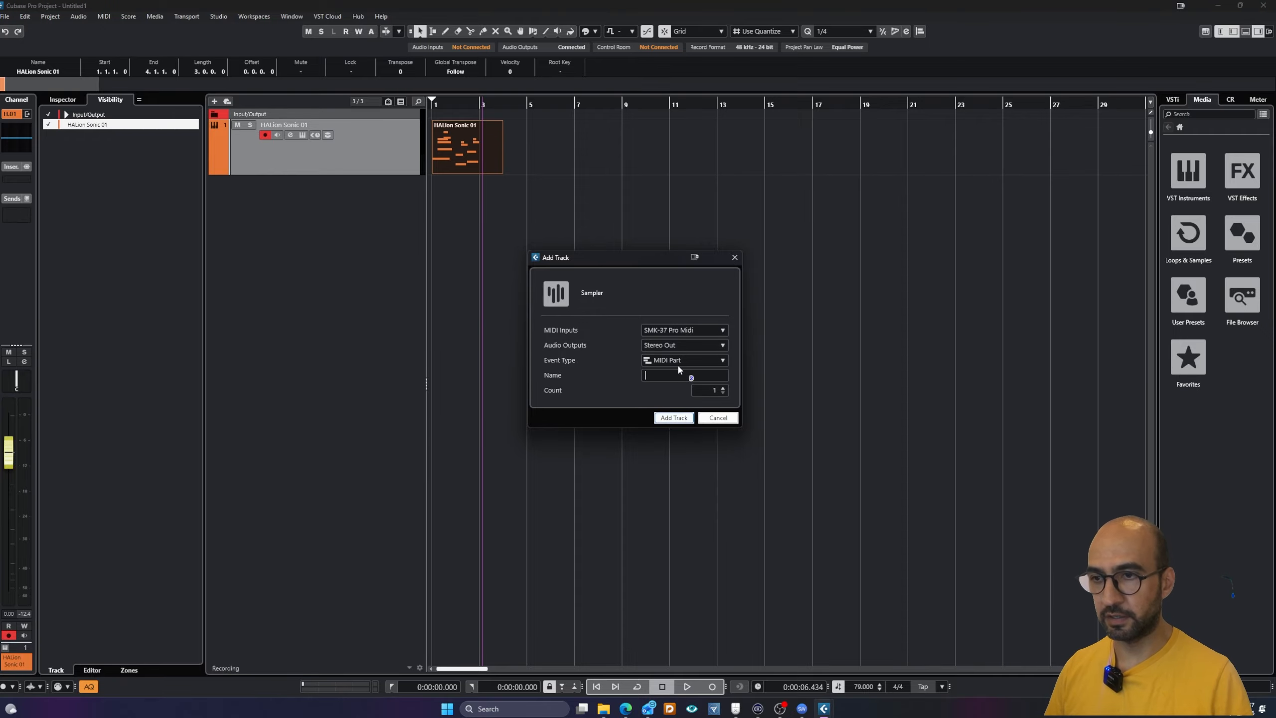
click(673, 417)
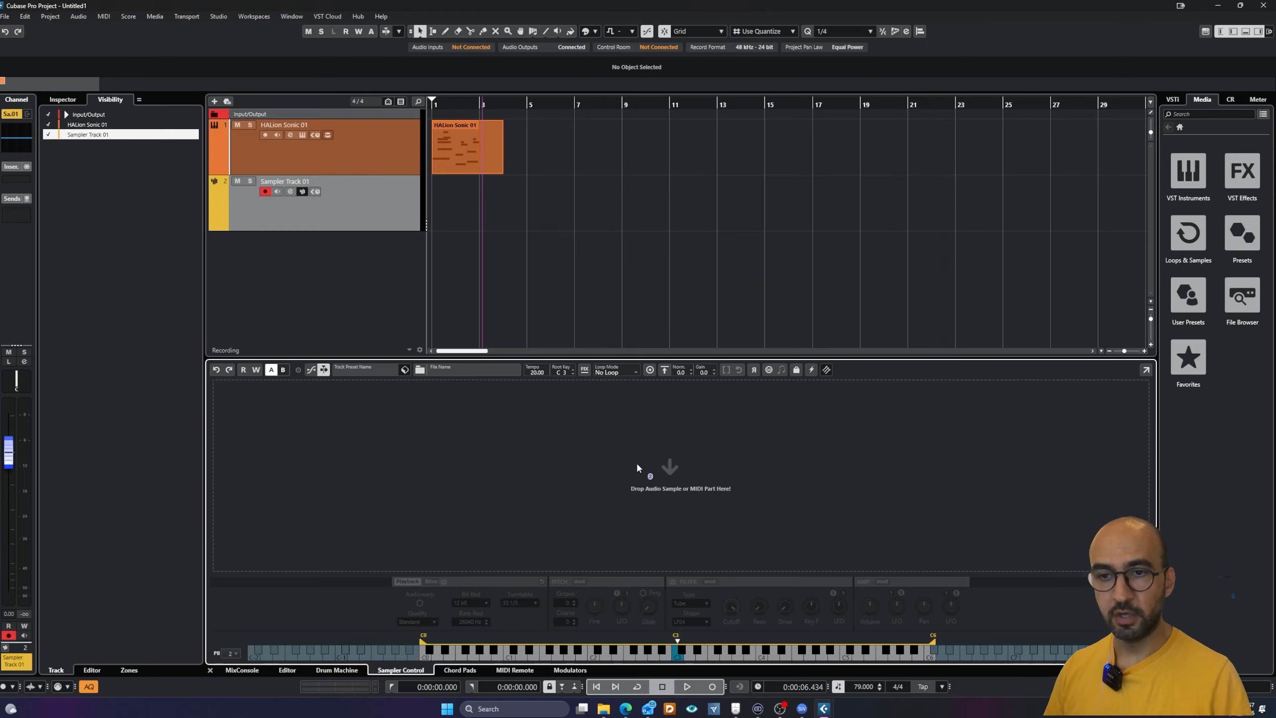
Step: Load the recorded HALion Sonic 01 MIDI part into the new sampler track as its sample
click(1188, 233)
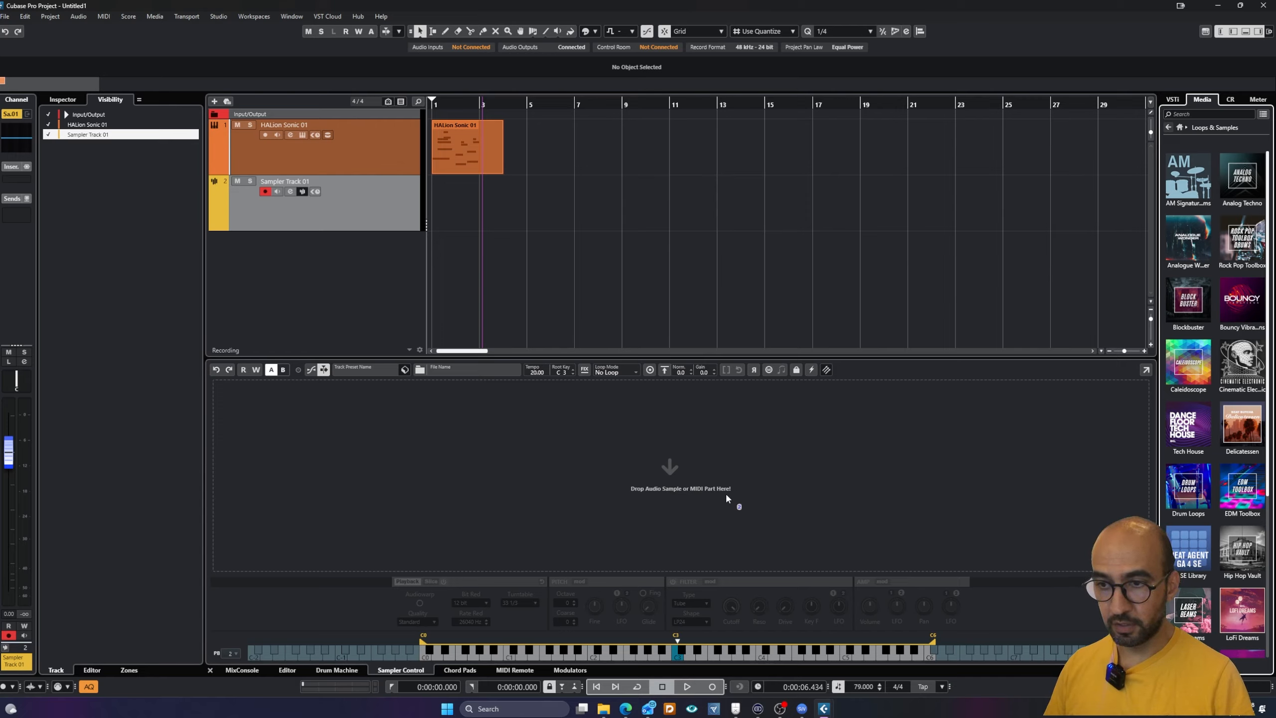
click(461, 143)
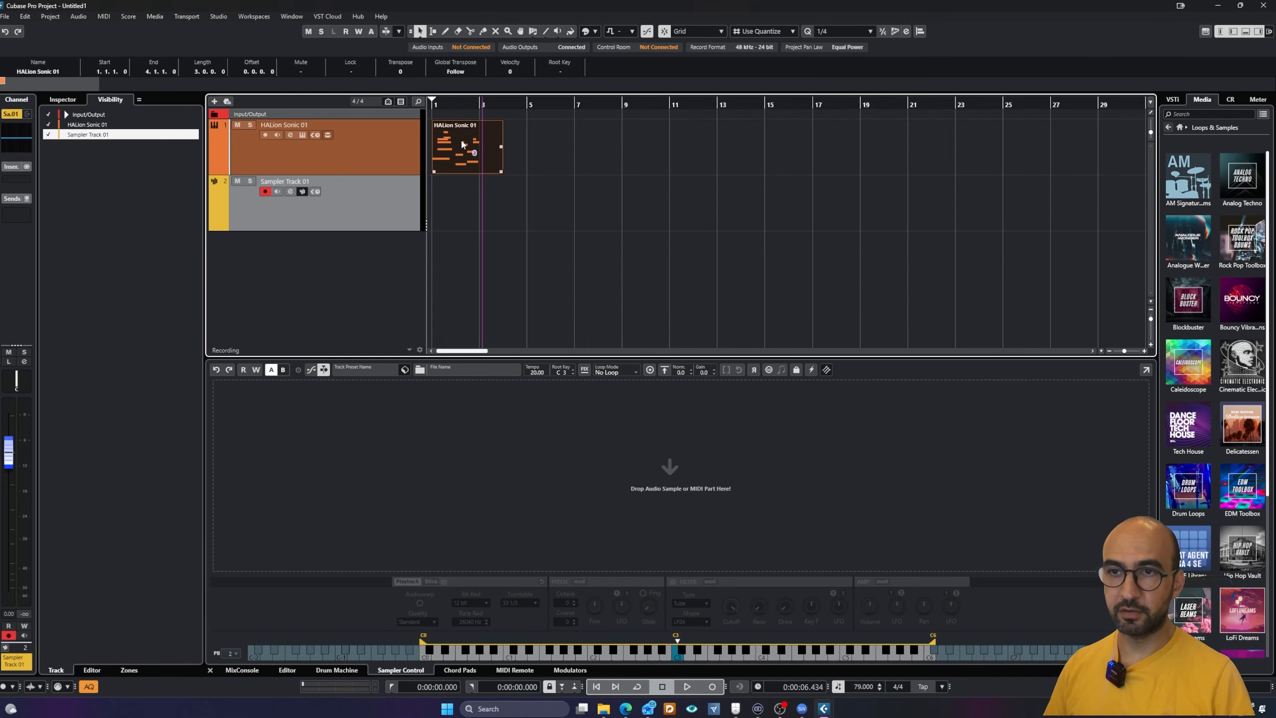
drag(462, 143, 620, 465)
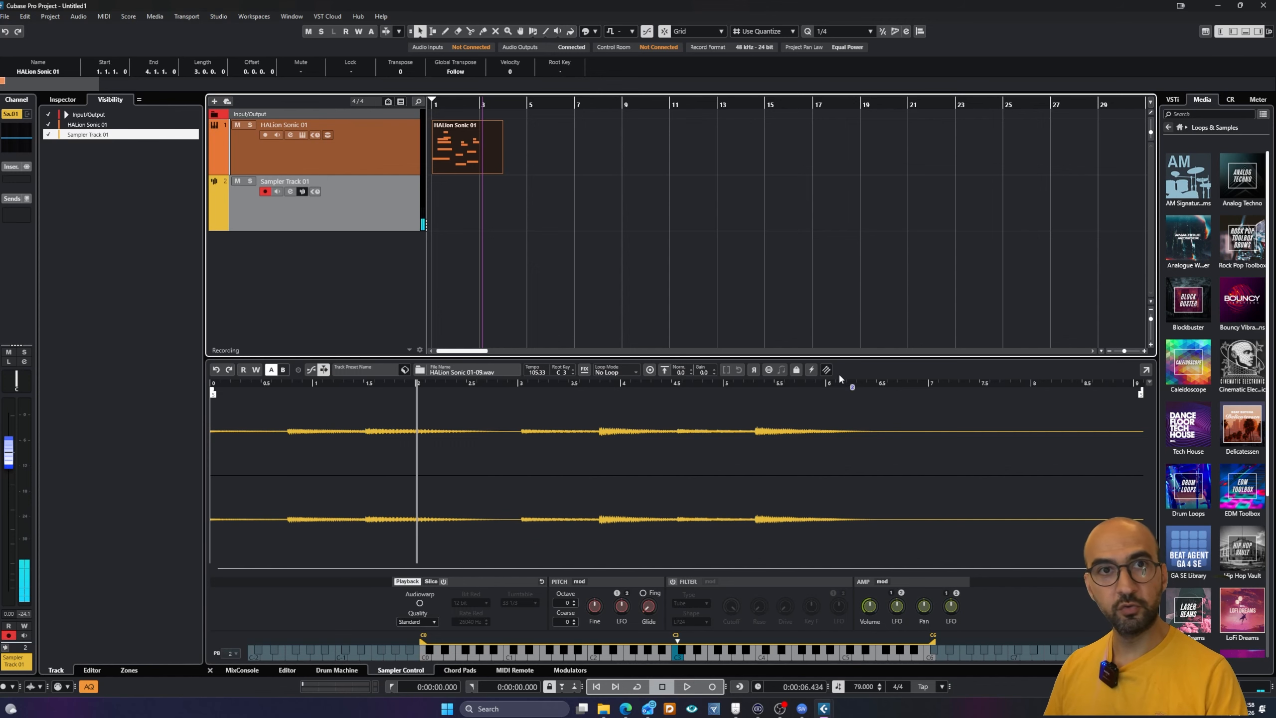
Step: Normalize the sample in an enlarged sampler editor and lower the sampler track's volume to about -2.72 dB
drag(781, 352, 788, 275)
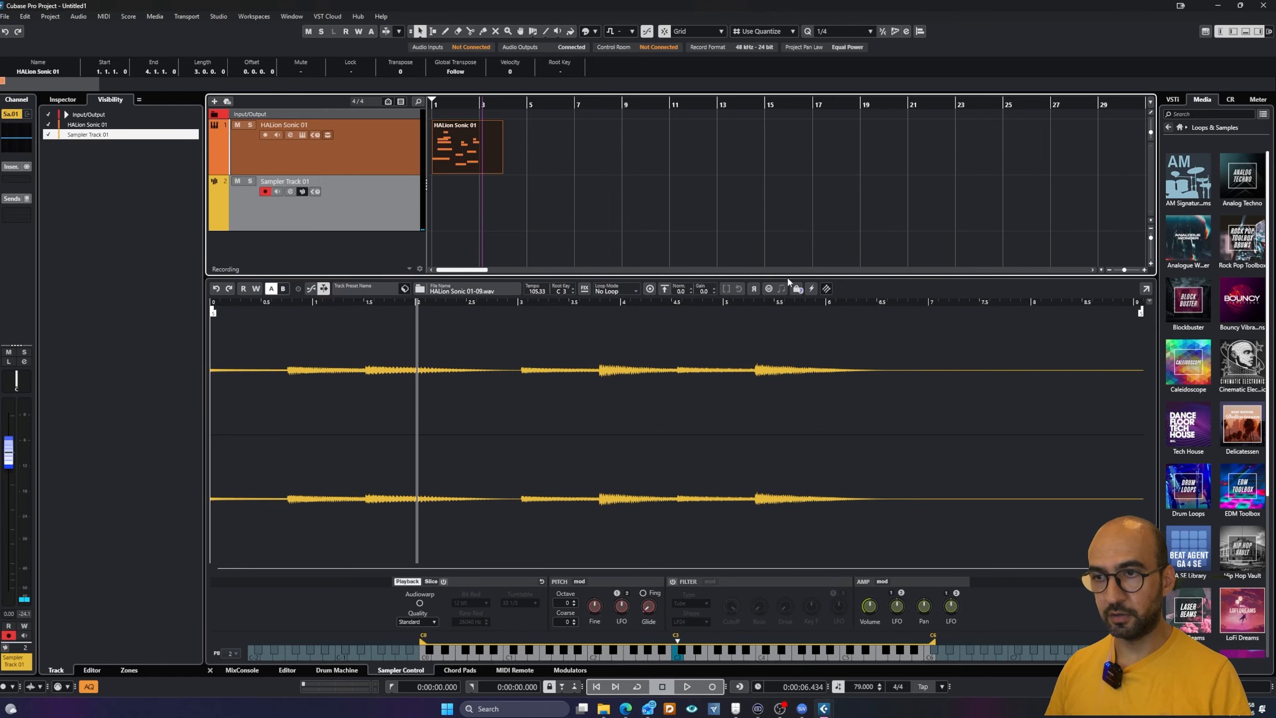
click(664, 290)
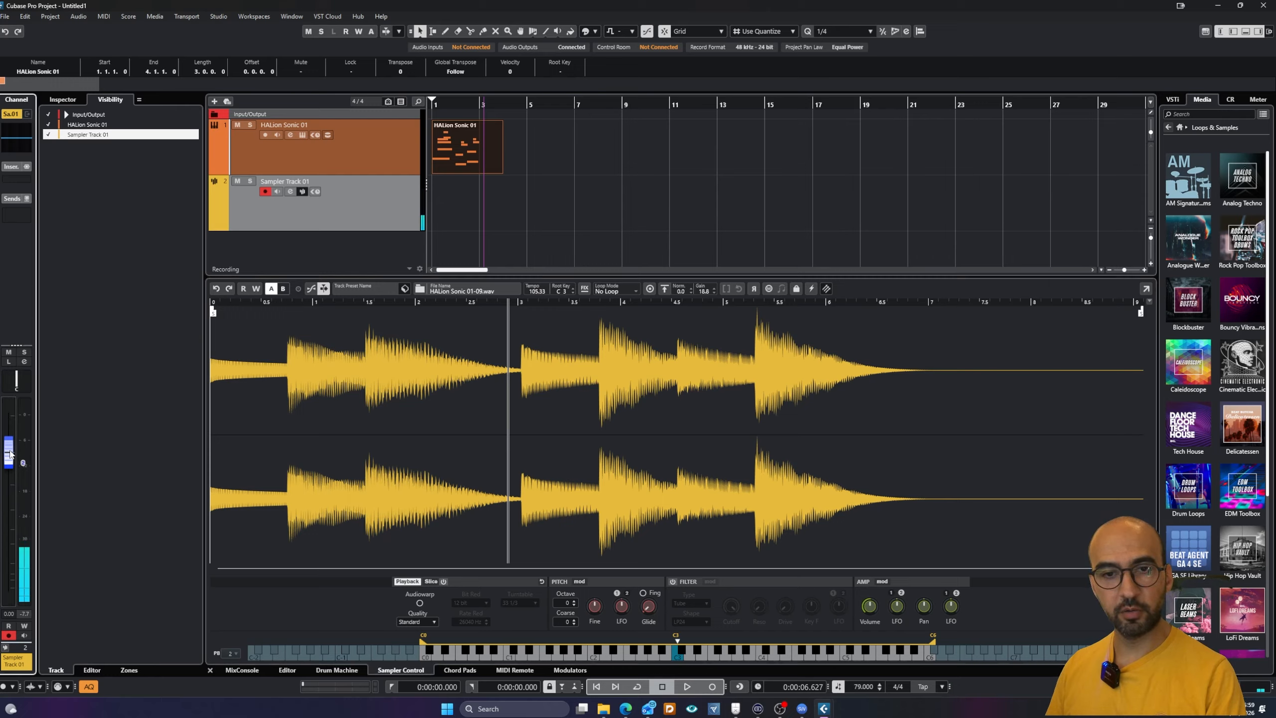
drag(10, 455, 12, 474)
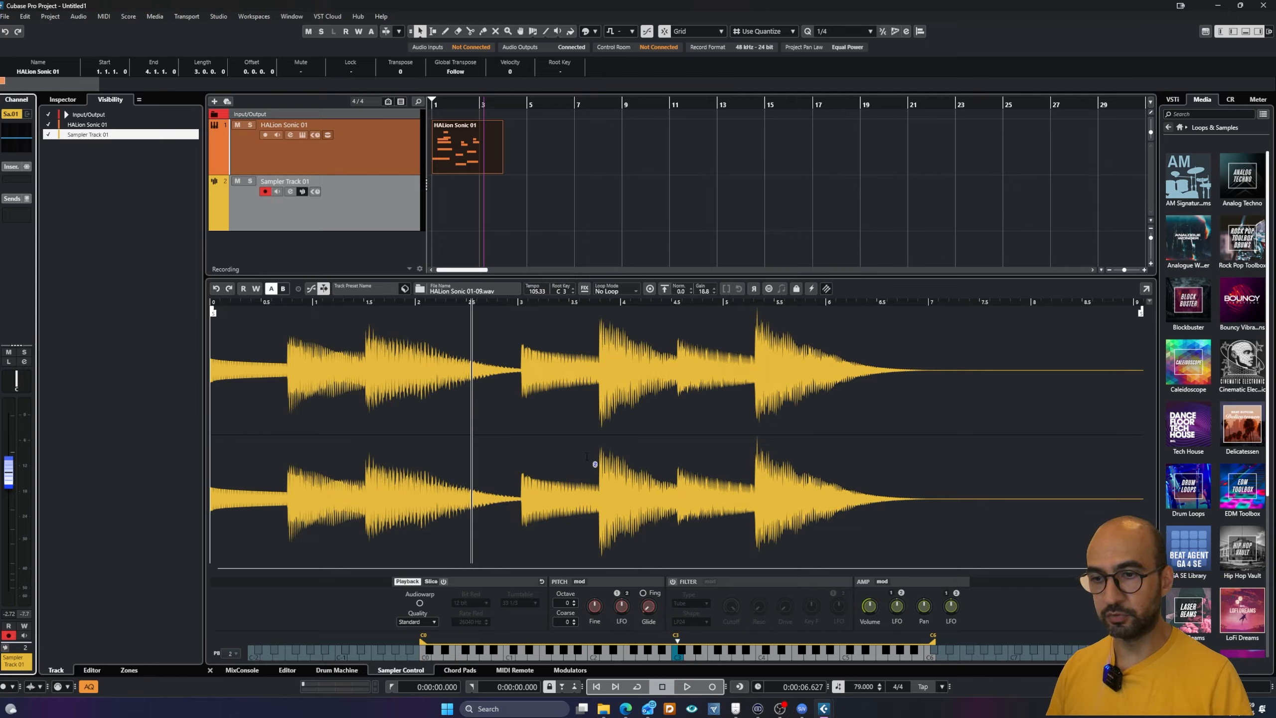
Step: Turn on slicing for the sample in Transient mode and adjust the slice threshold
click(432, 581)
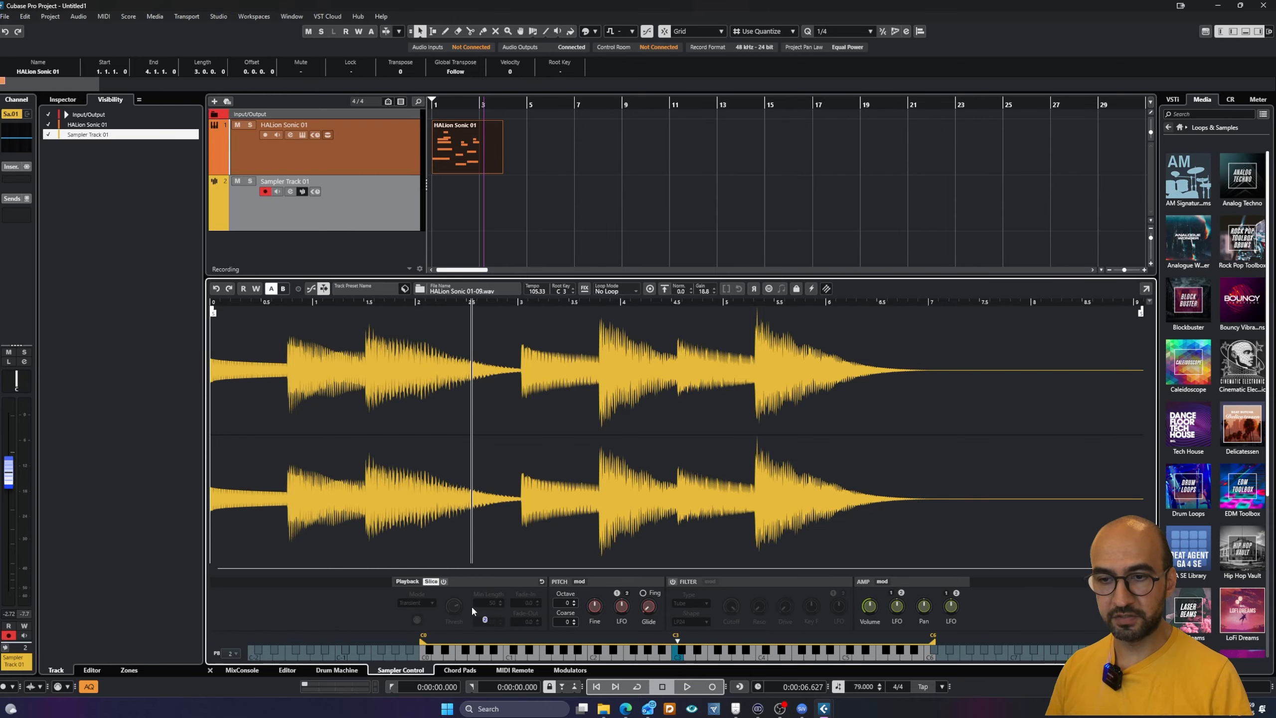
click(443, 582)
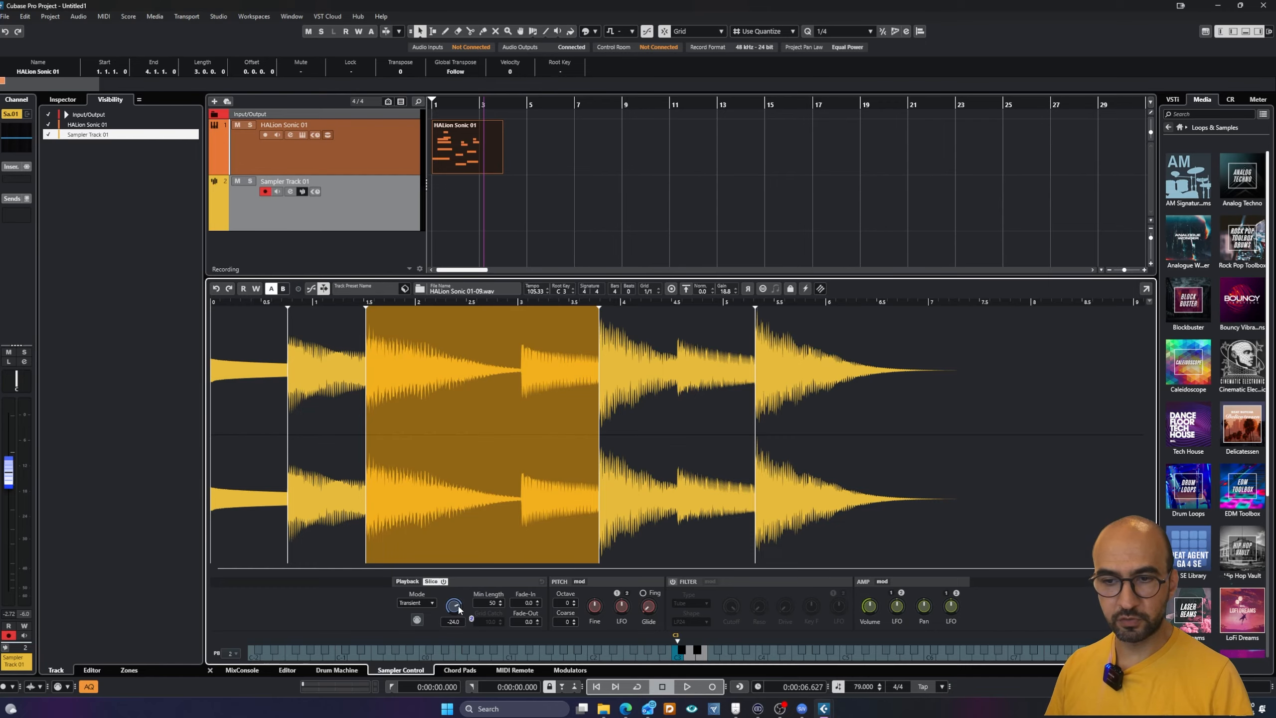
mouse_move(458, 605)
mouse_down()
mouse_move(464, 643)
mouse_move(458, 586)
mouse_move(460, 609)
mouse_up()
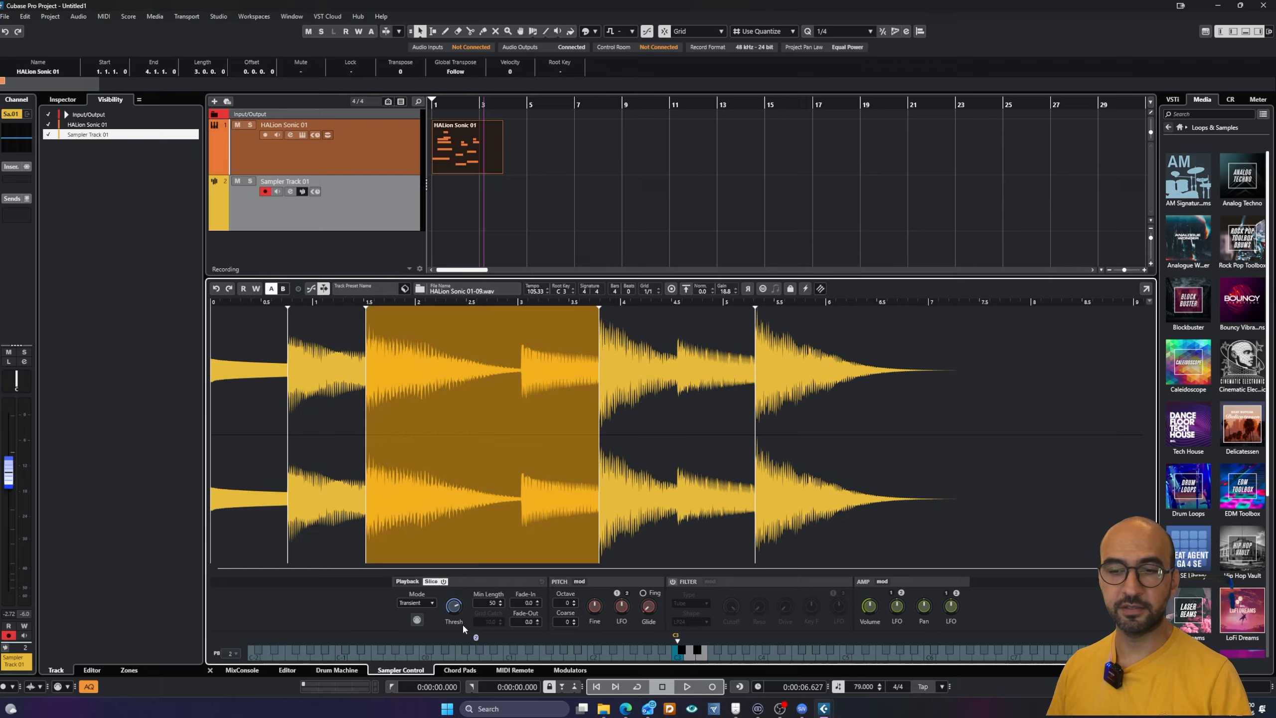
Step: Switch the slice mode to Grid and set the sample's tempo to about 79.53 BPM to realign the slices
click(424, 603)
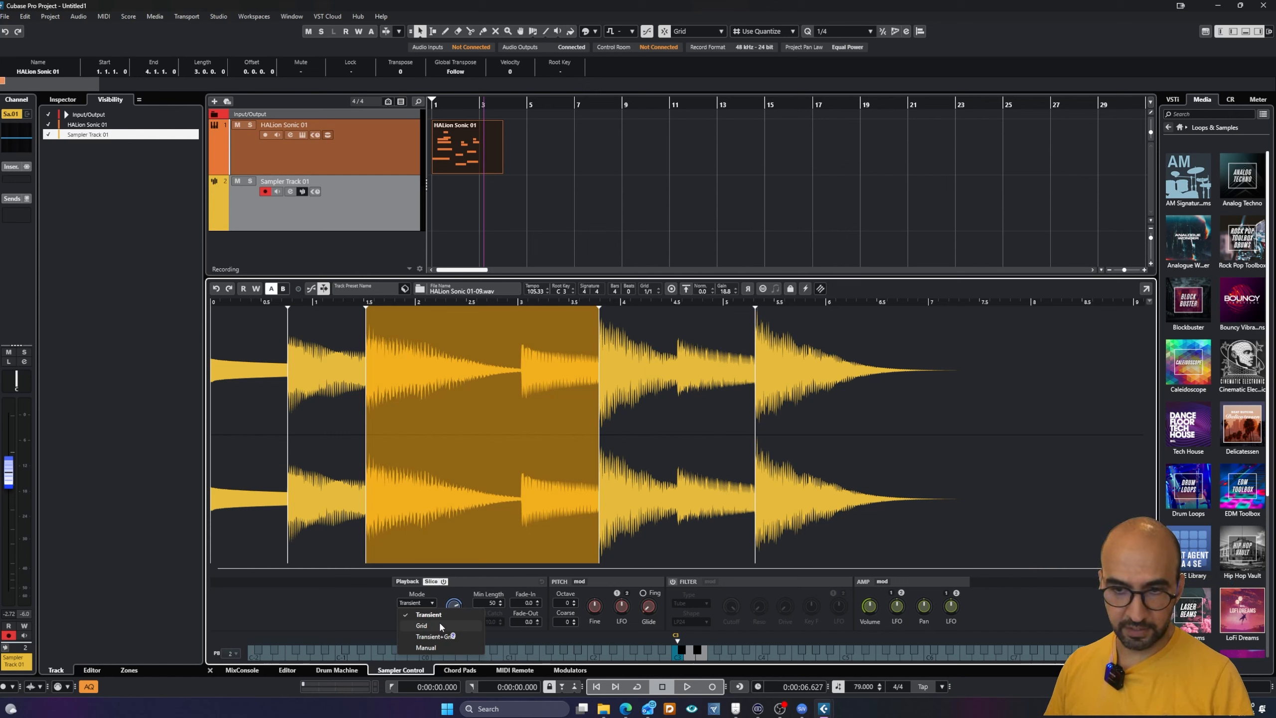
click(440, 624)
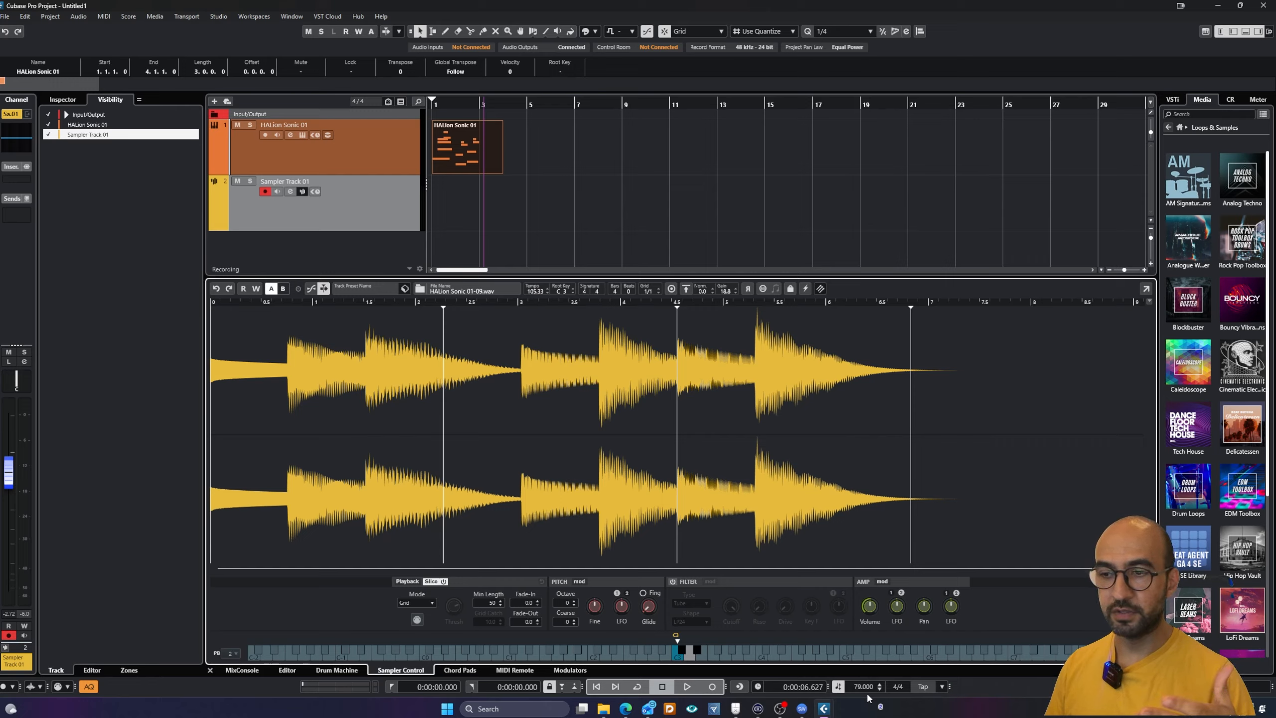
drag(533, 291, 545, 330)
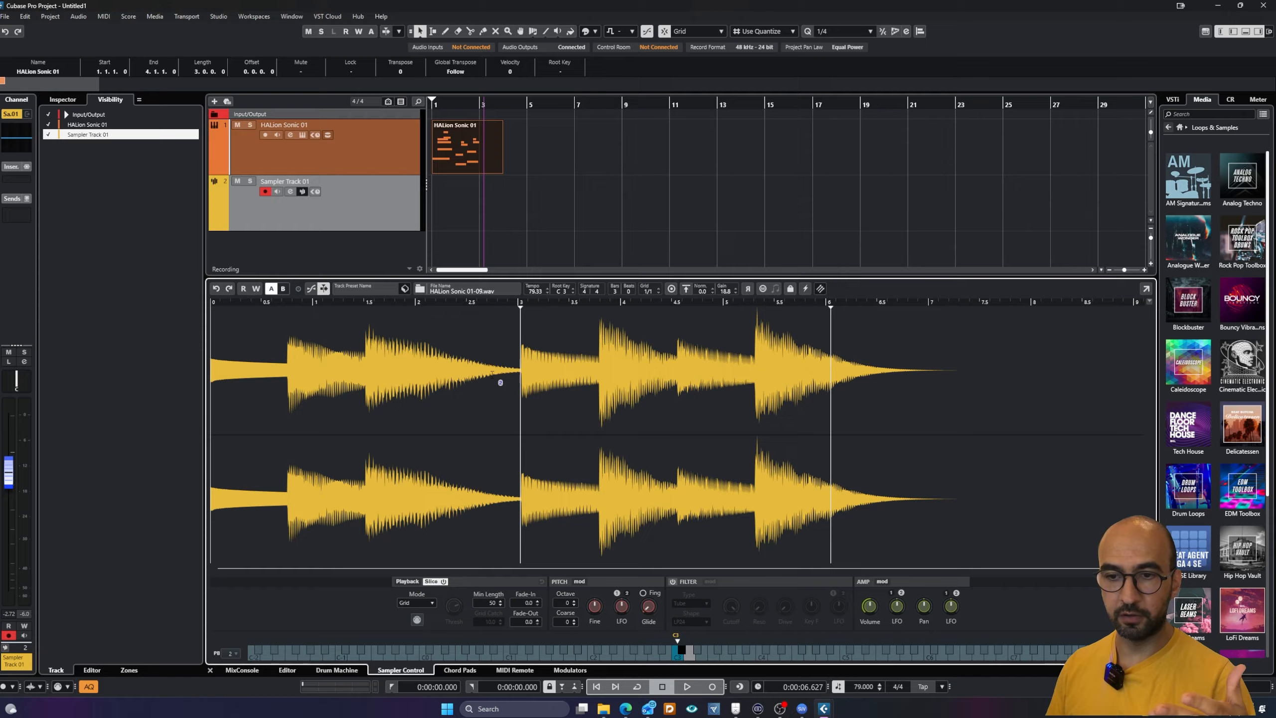
click(501, 430)
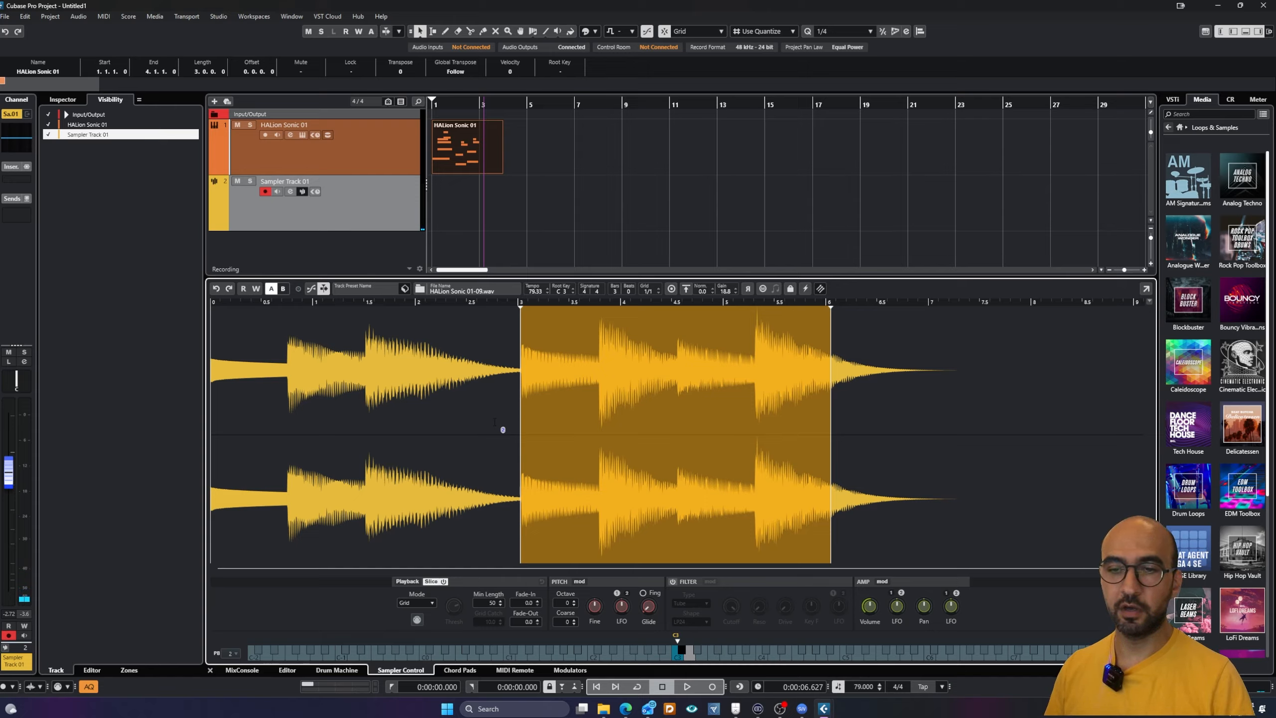
Step: Switch the slice mode to Transient+Grid and adjust the slice threshold
click(430, 603)
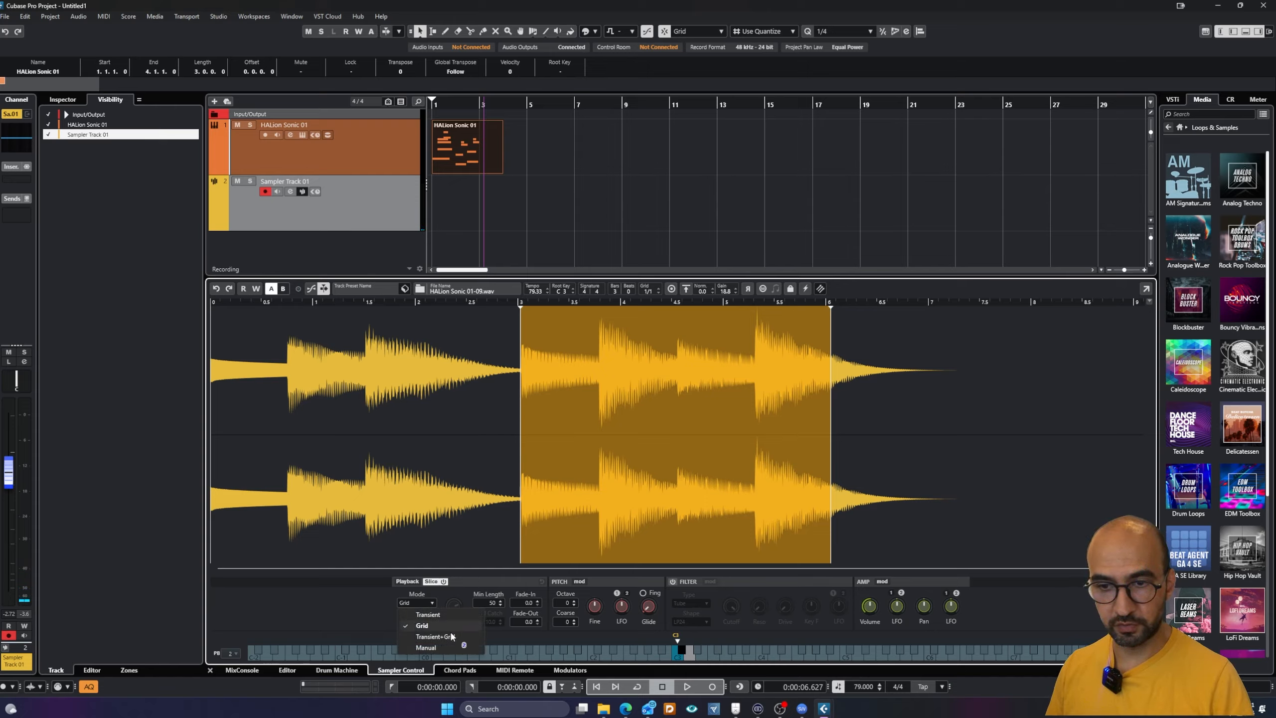
click(435, 637)
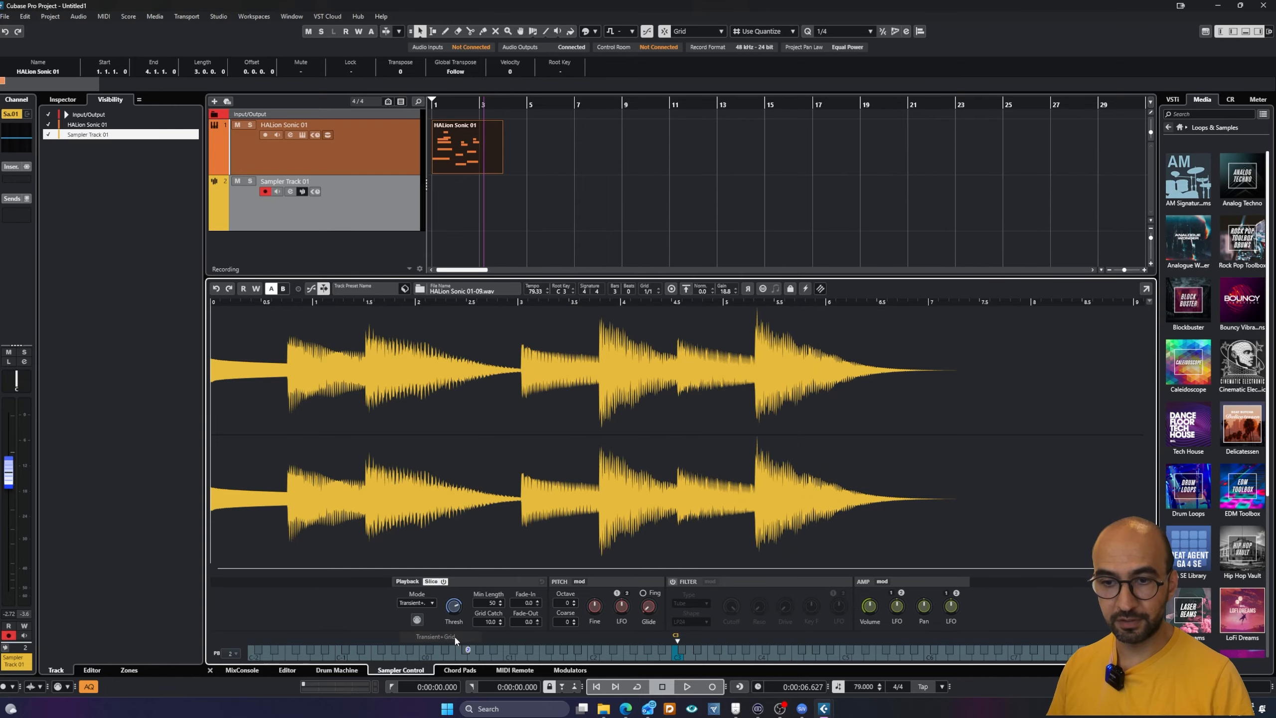
mouse_move(456, 612)
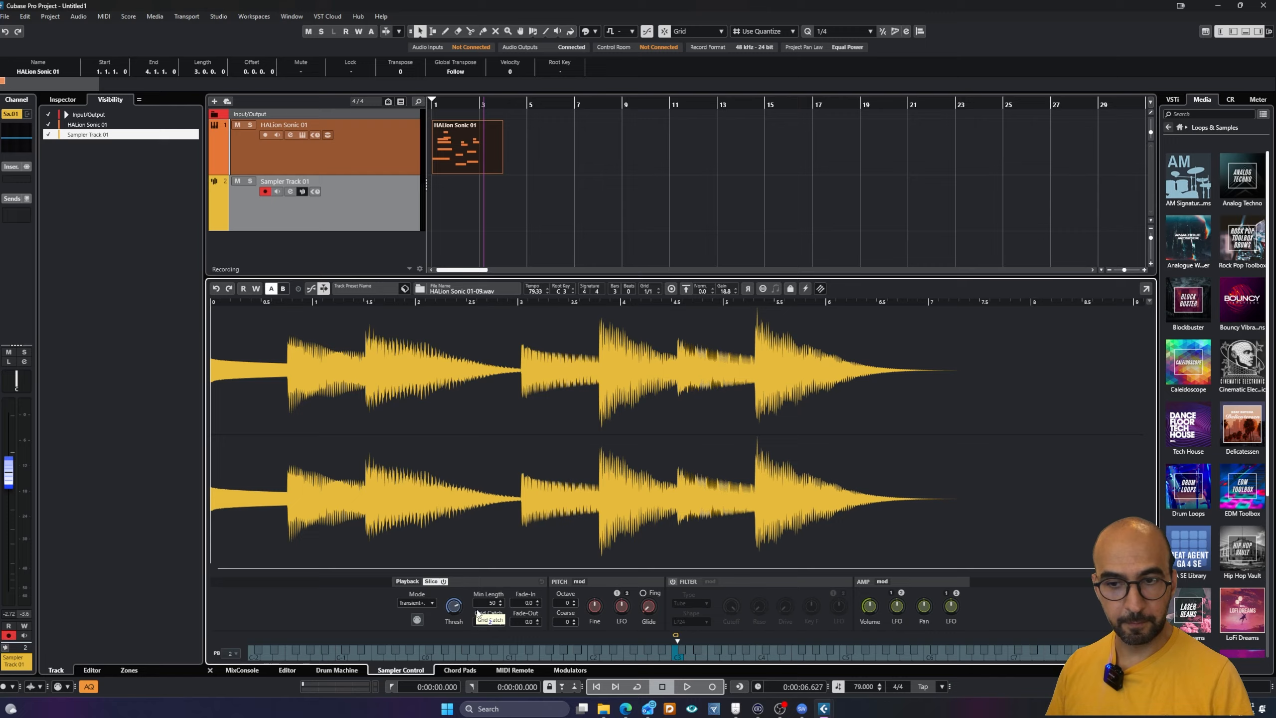
drag(458, 613, 493, 608)
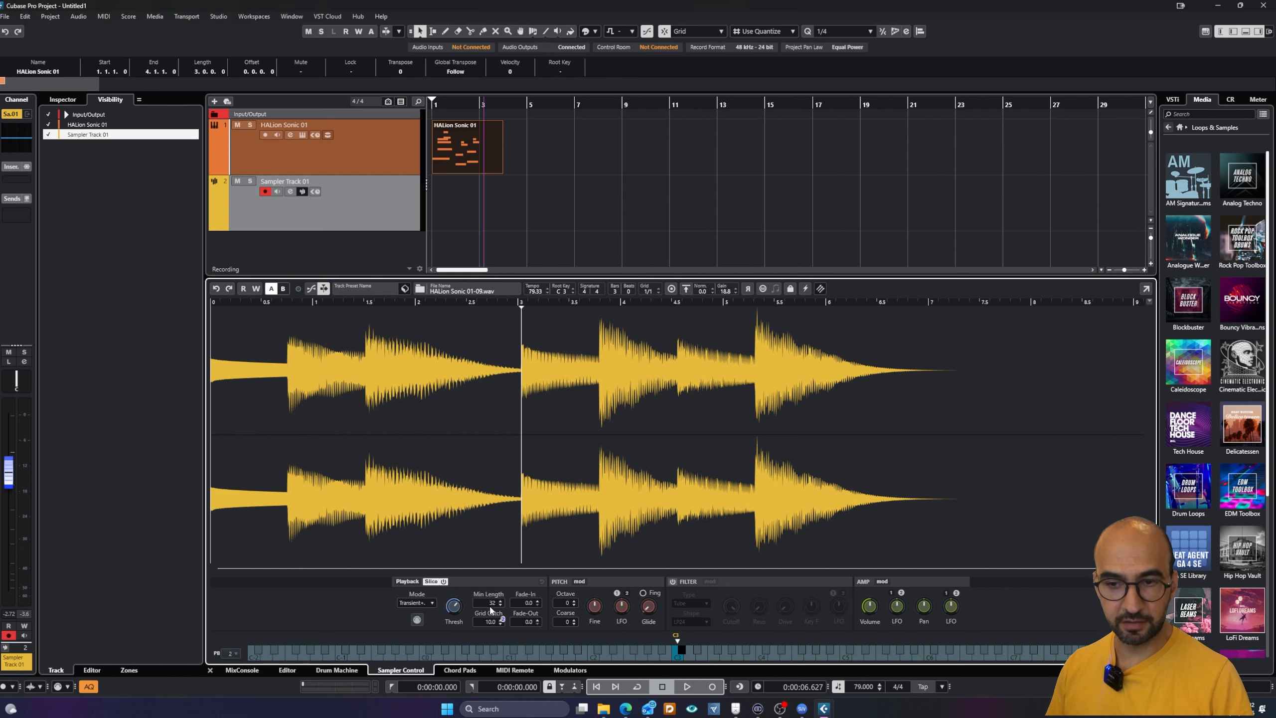
Step: Set the minimum slice length to 5000
drag(490, 605, 492, 570)
double_click(491, 604)
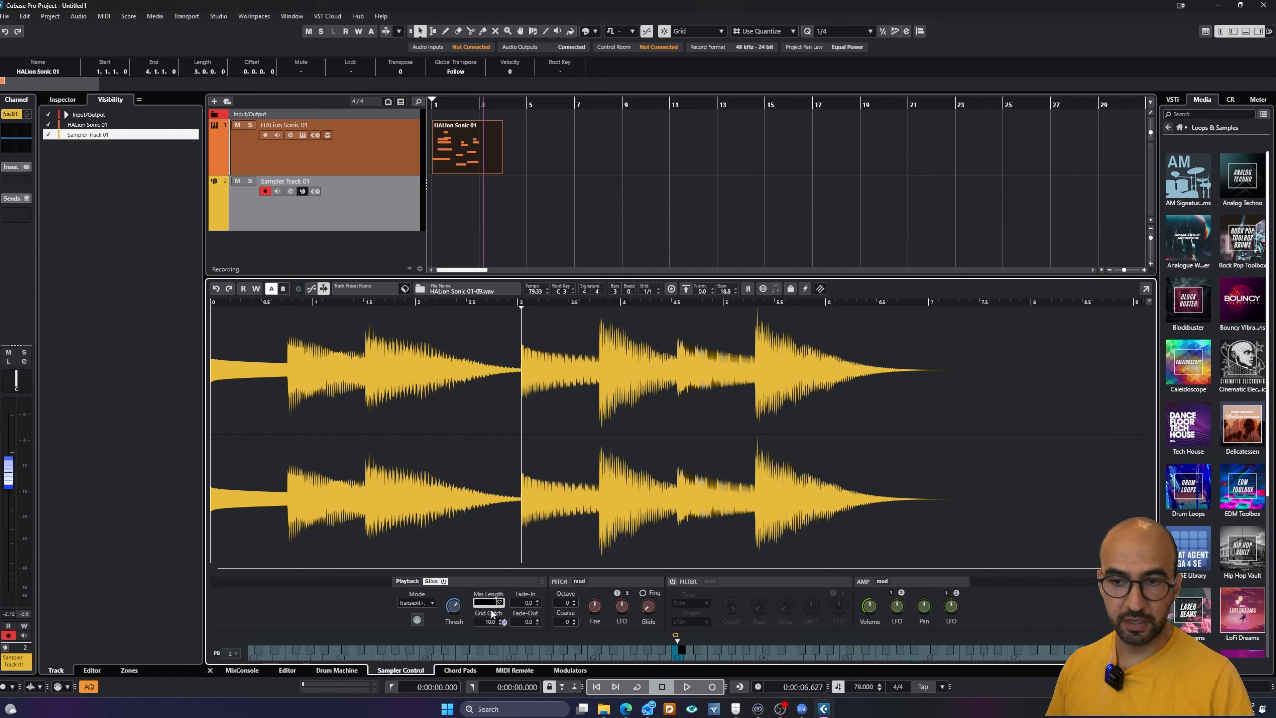
key(BackSpace)
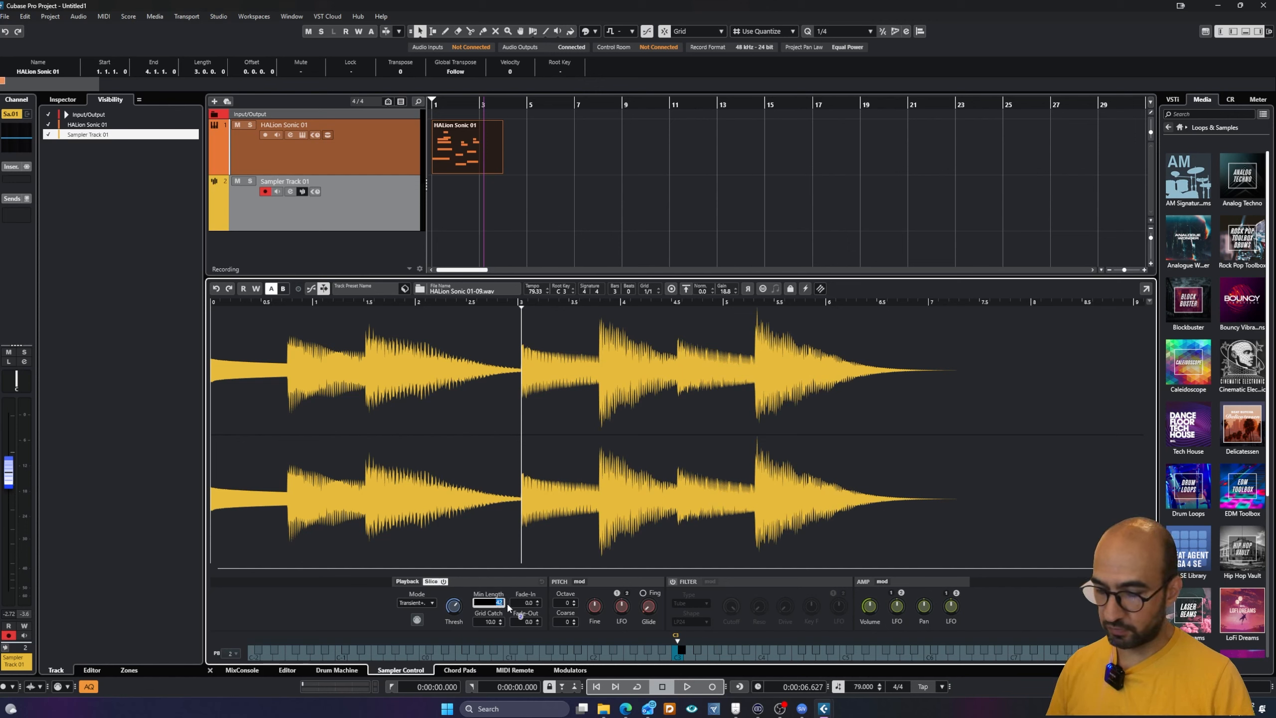
text(5000)
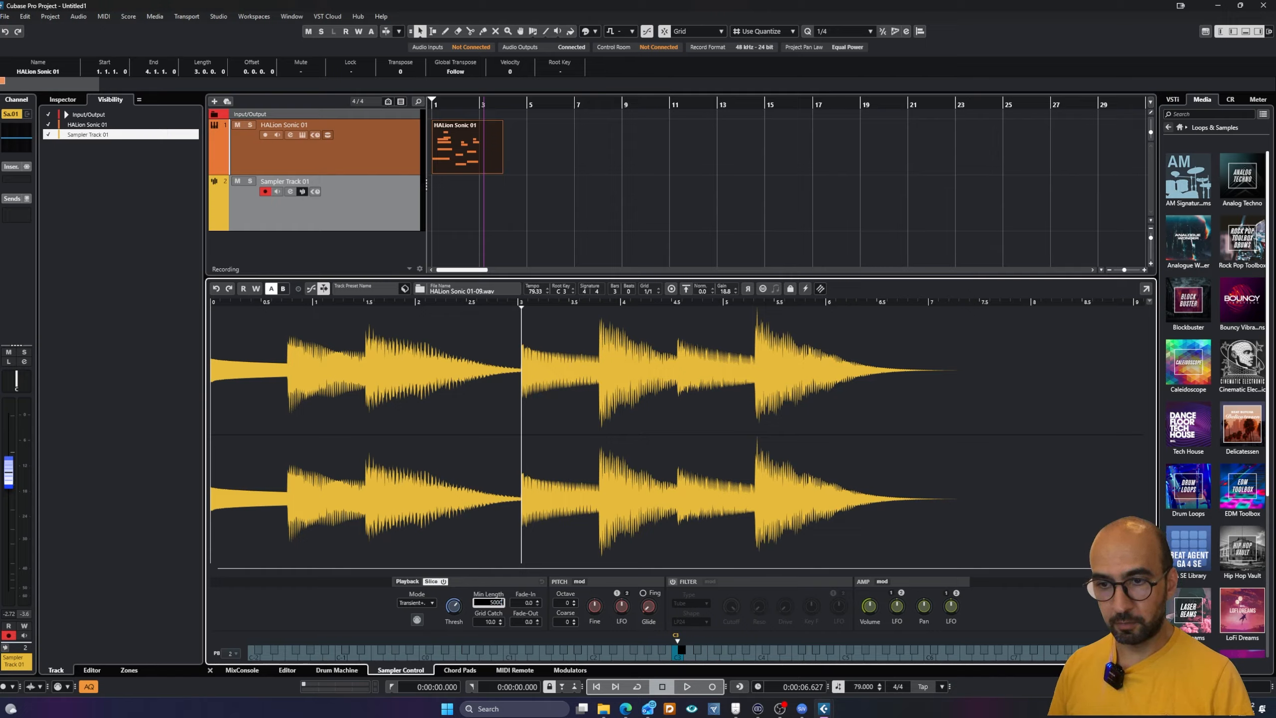
key(Return)
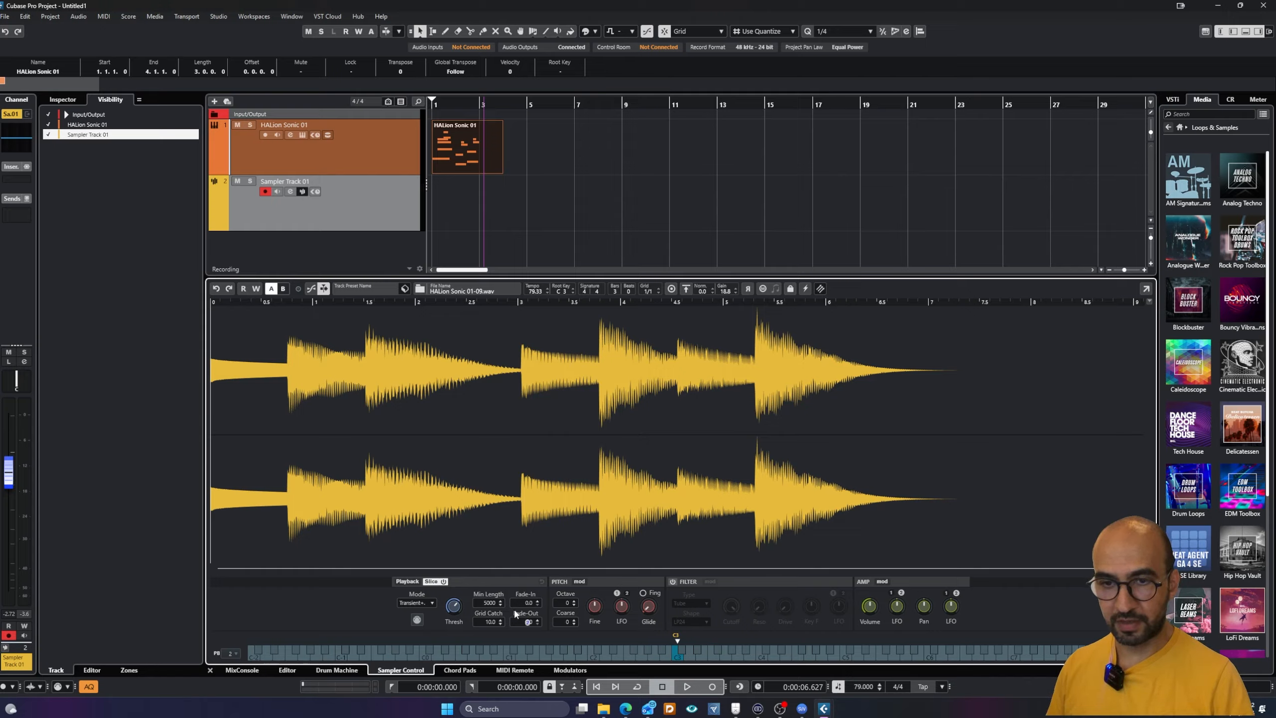
Step: Set the minimum slice length to 100
double_click(497, 603)
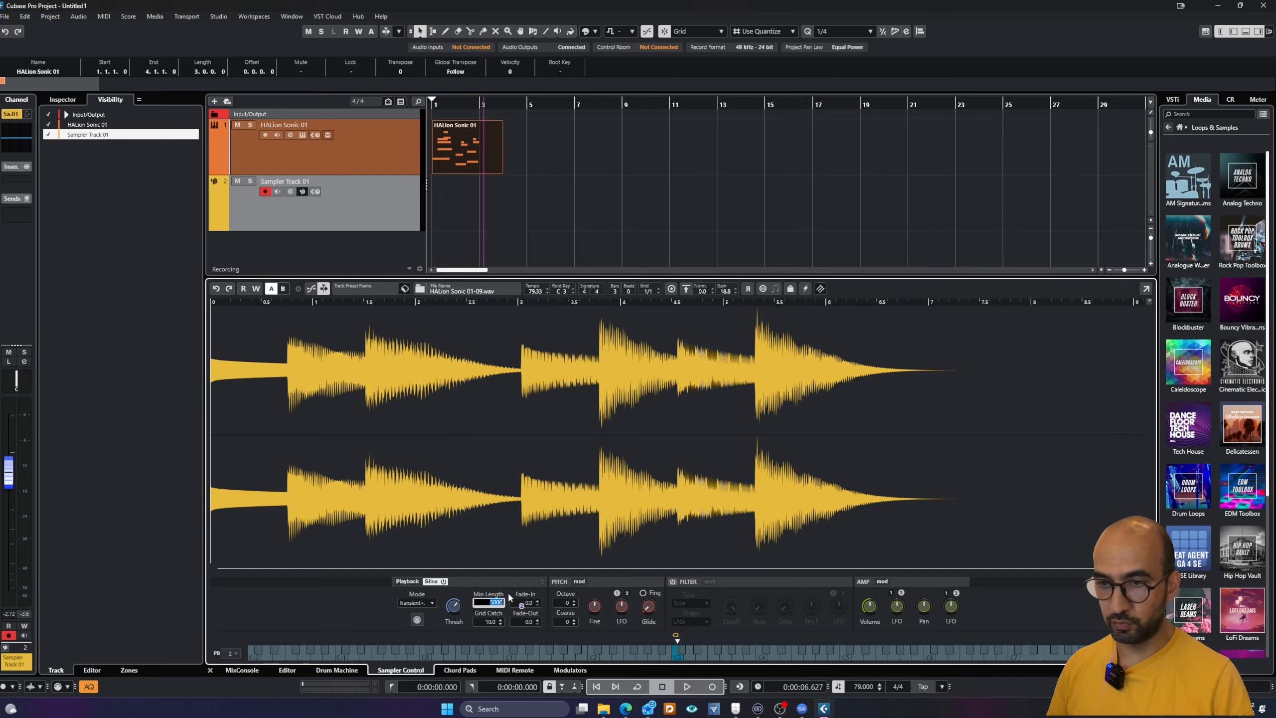
key(BackSpace)
text(100)
key(Return)
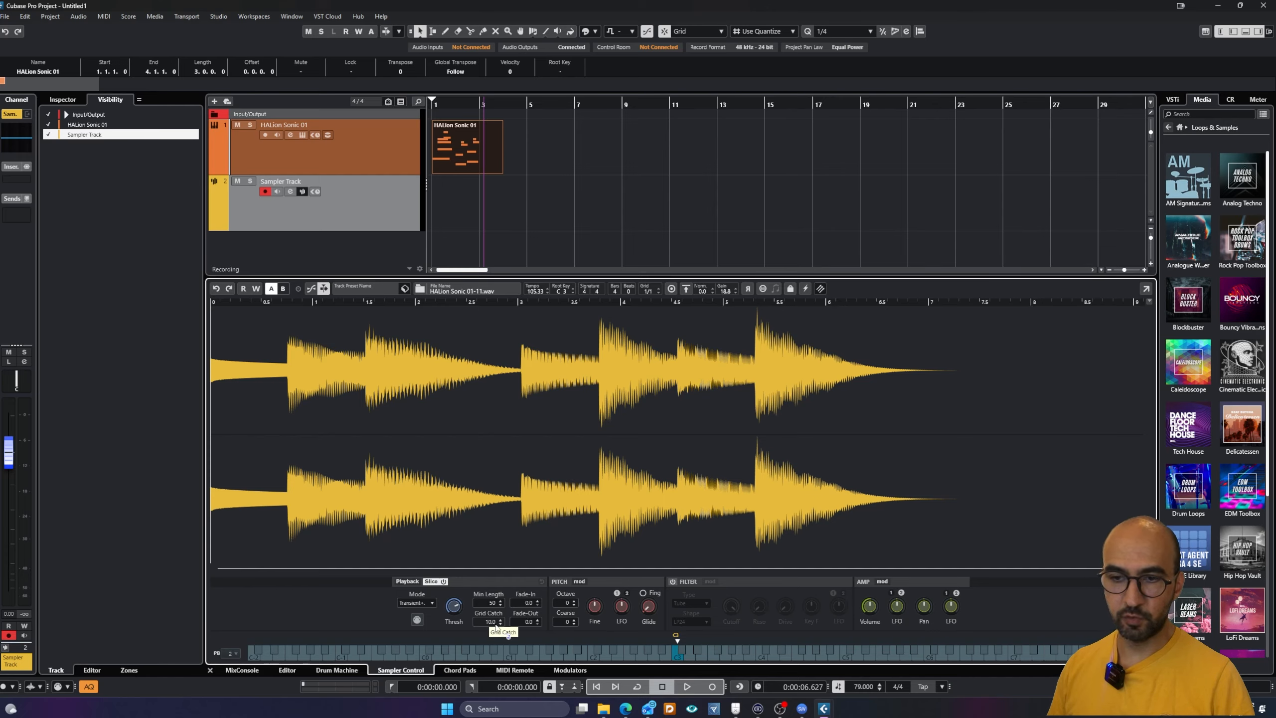
Step: Enter 500 as the Grid Catch value for the Transient+Grid slices
scroll(491, 623, down, 2)
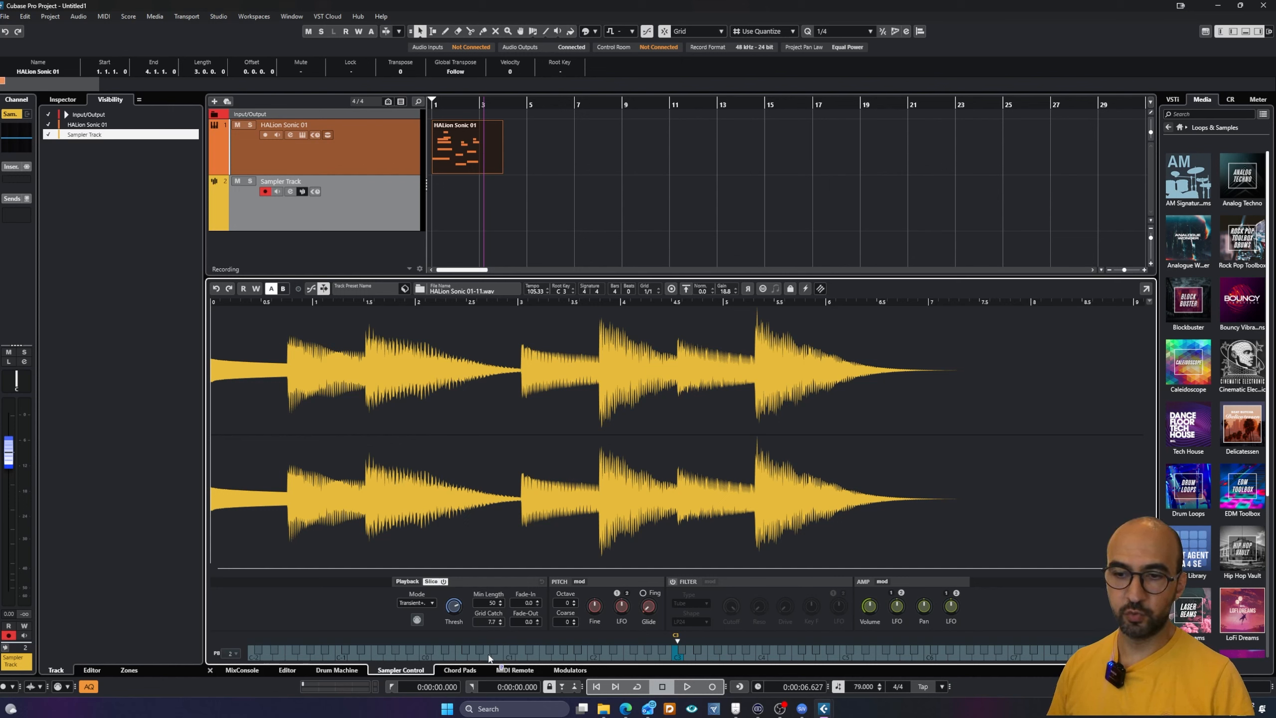
click(490, 622)
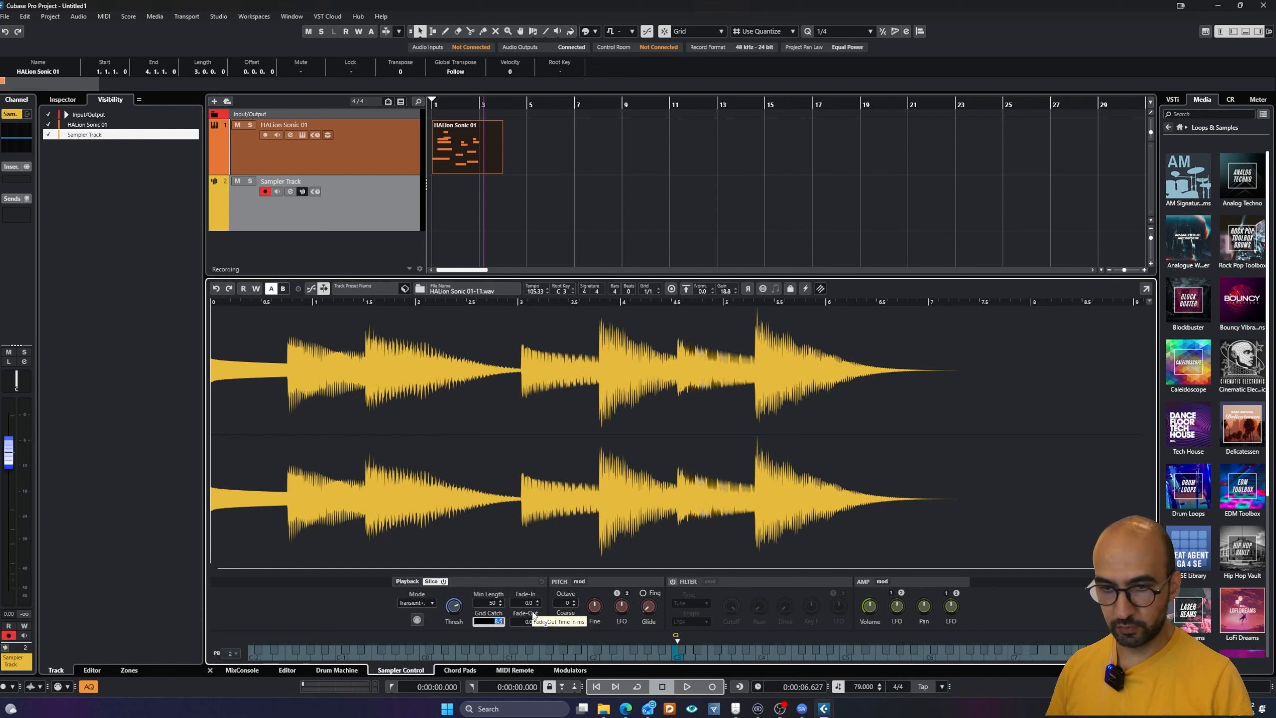
text(500)
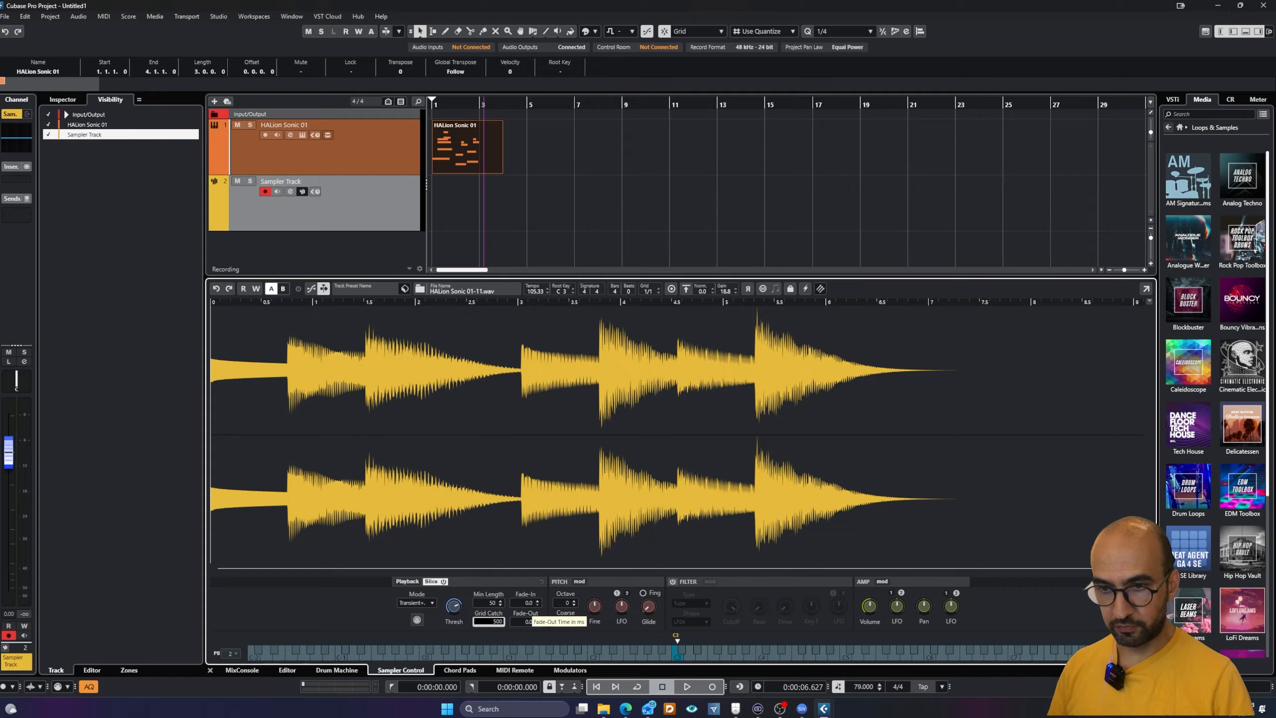
key(Return)
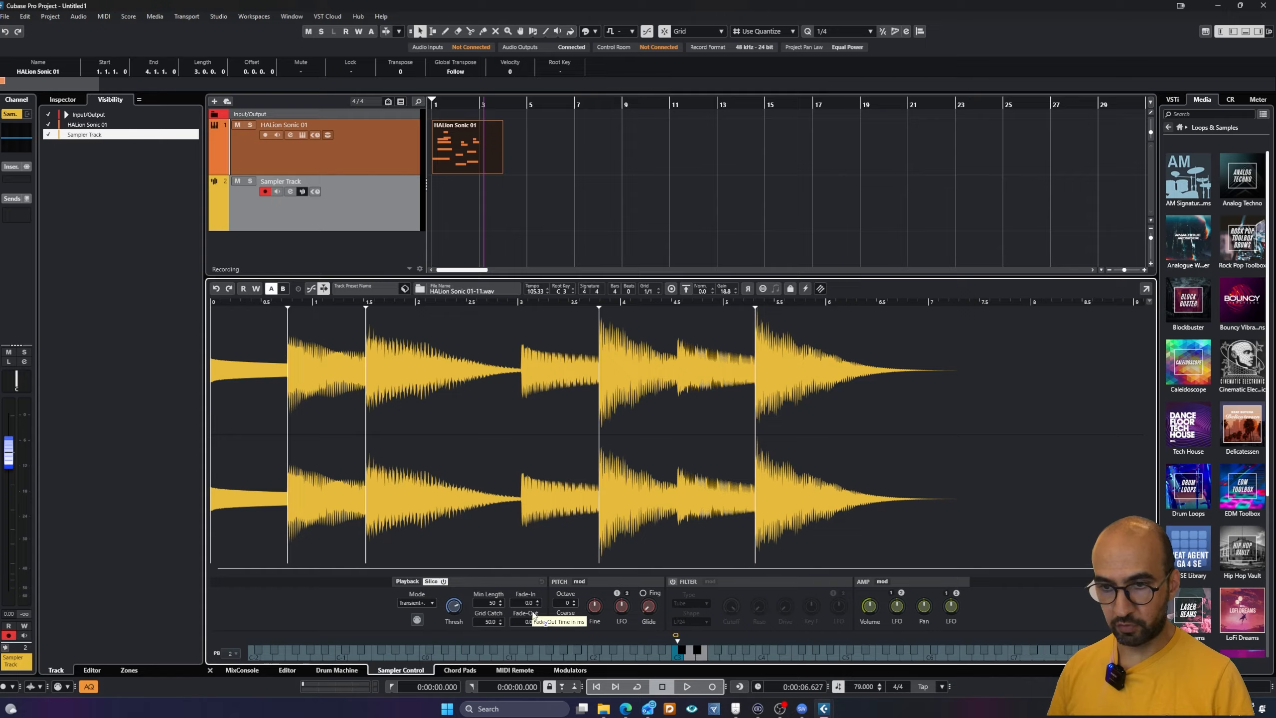
Step: Try a Grid Catch value of -50 for the Transient+Grid slices
double_click(492, 621)
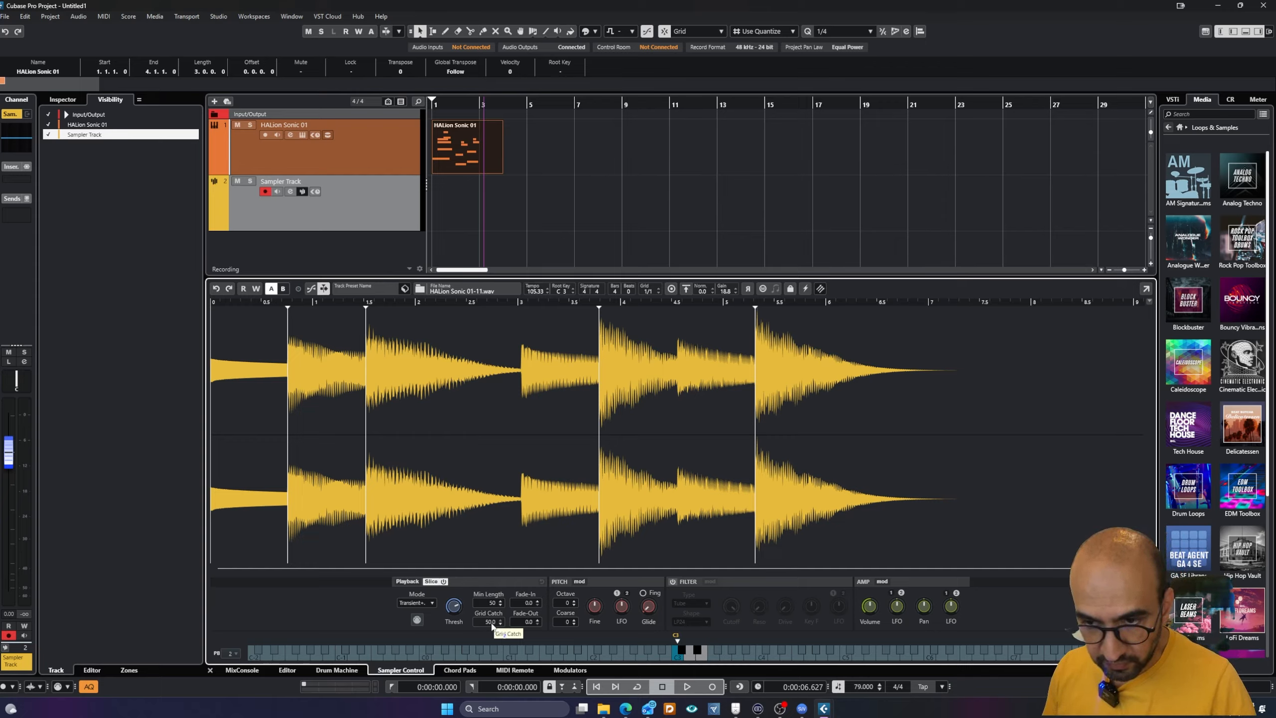
double_click(491, 621)
click(490, 633)
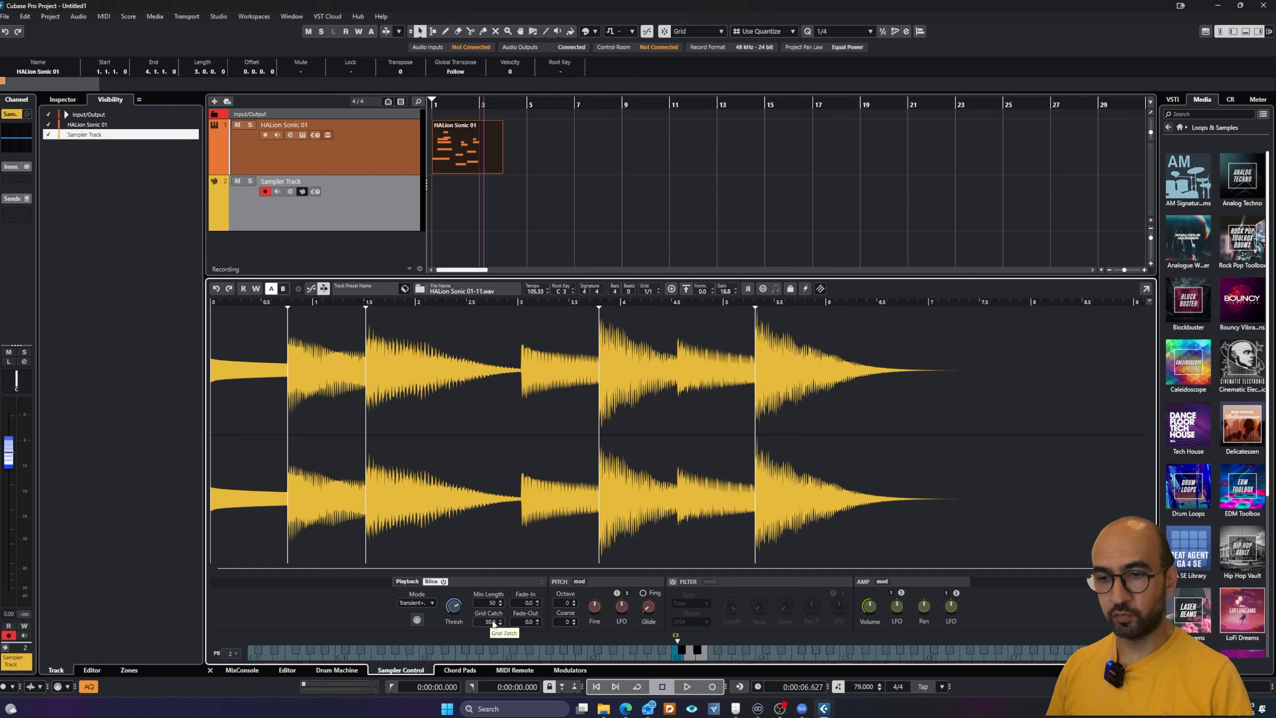
double_click(492, 621)
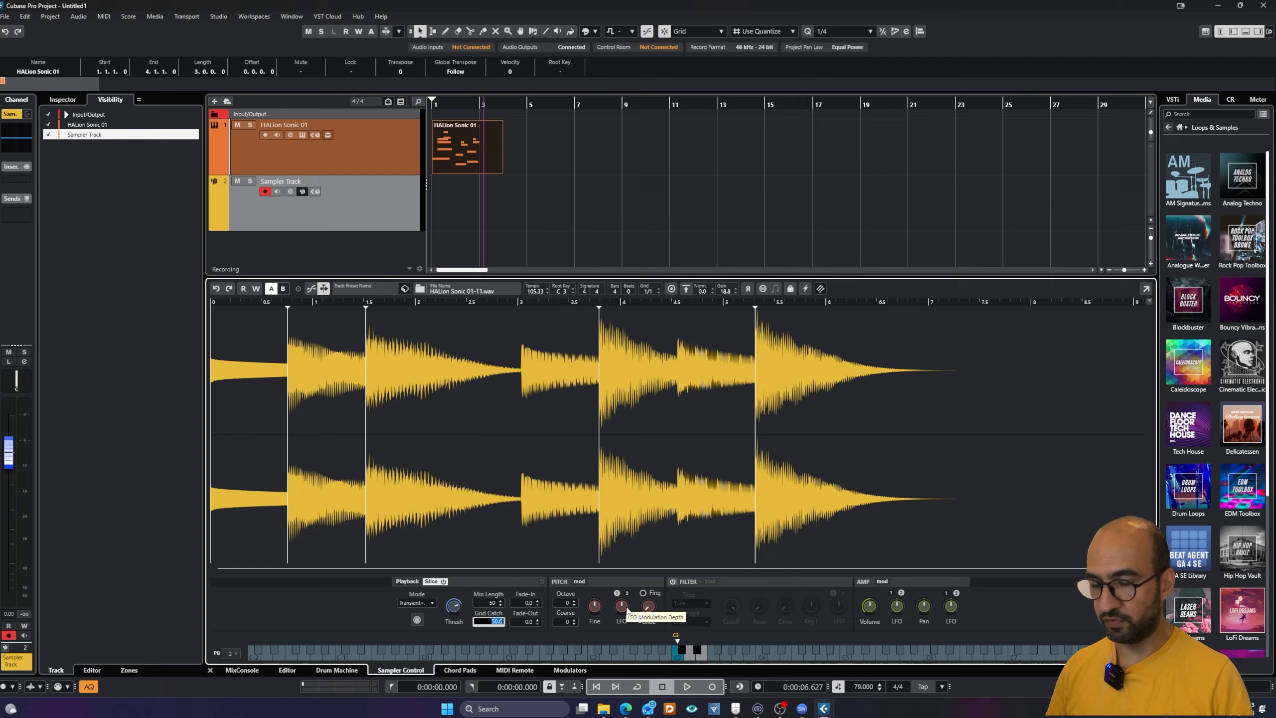
text(-50)
key(Return)
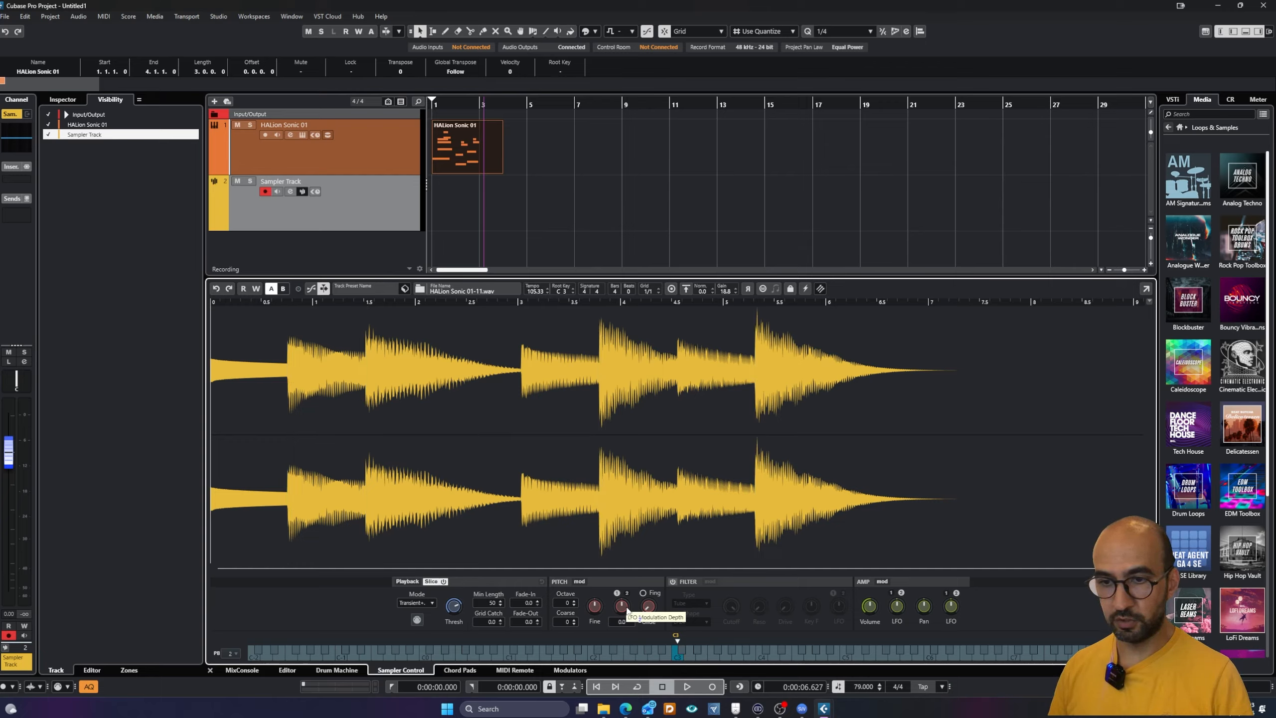
Step: Set the Grid Catch value to 50 for the Transient+Grid slices
double_click(487, 623)
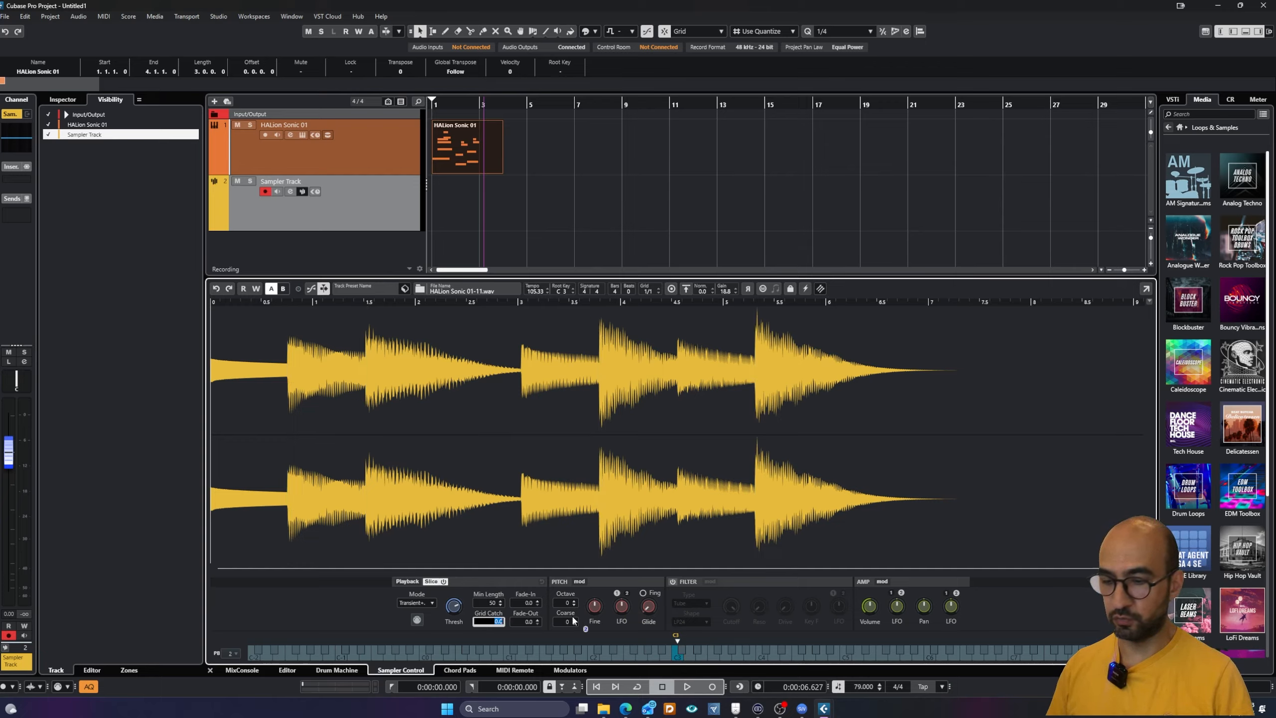
text(50)
key(Return)
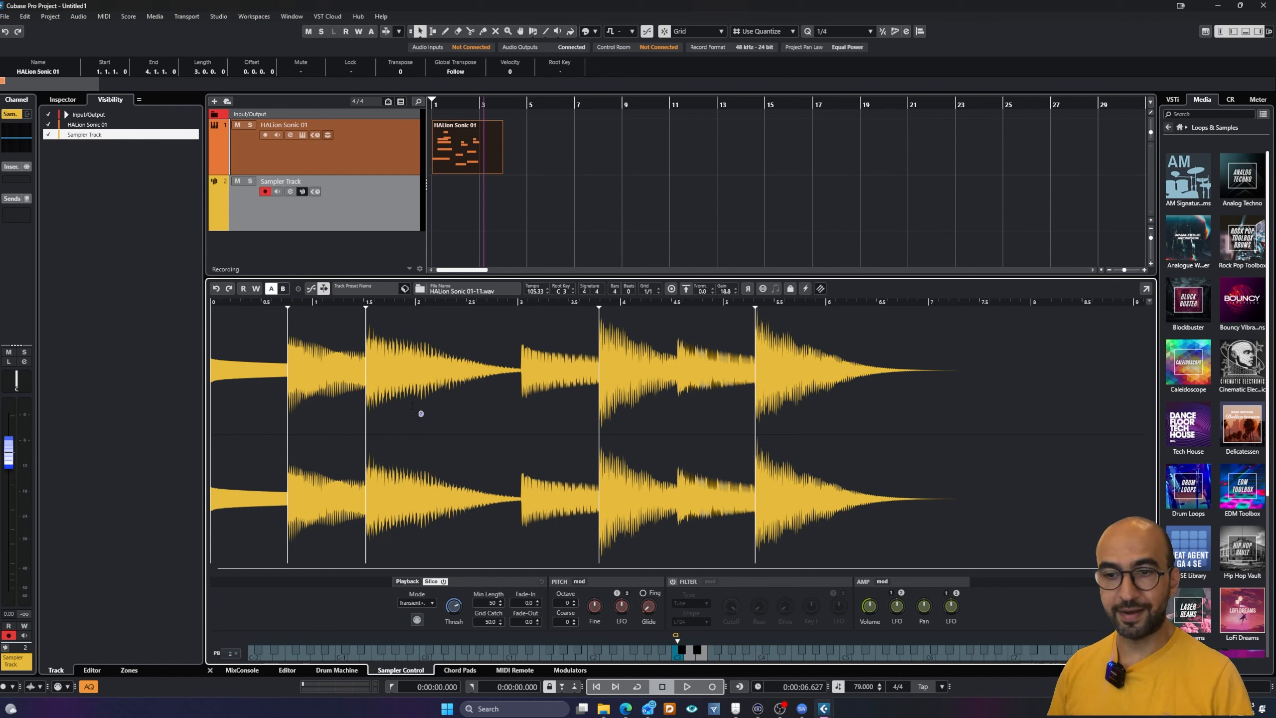
Step: Switch the sampler's slice mode to Manual
click(417, 602)
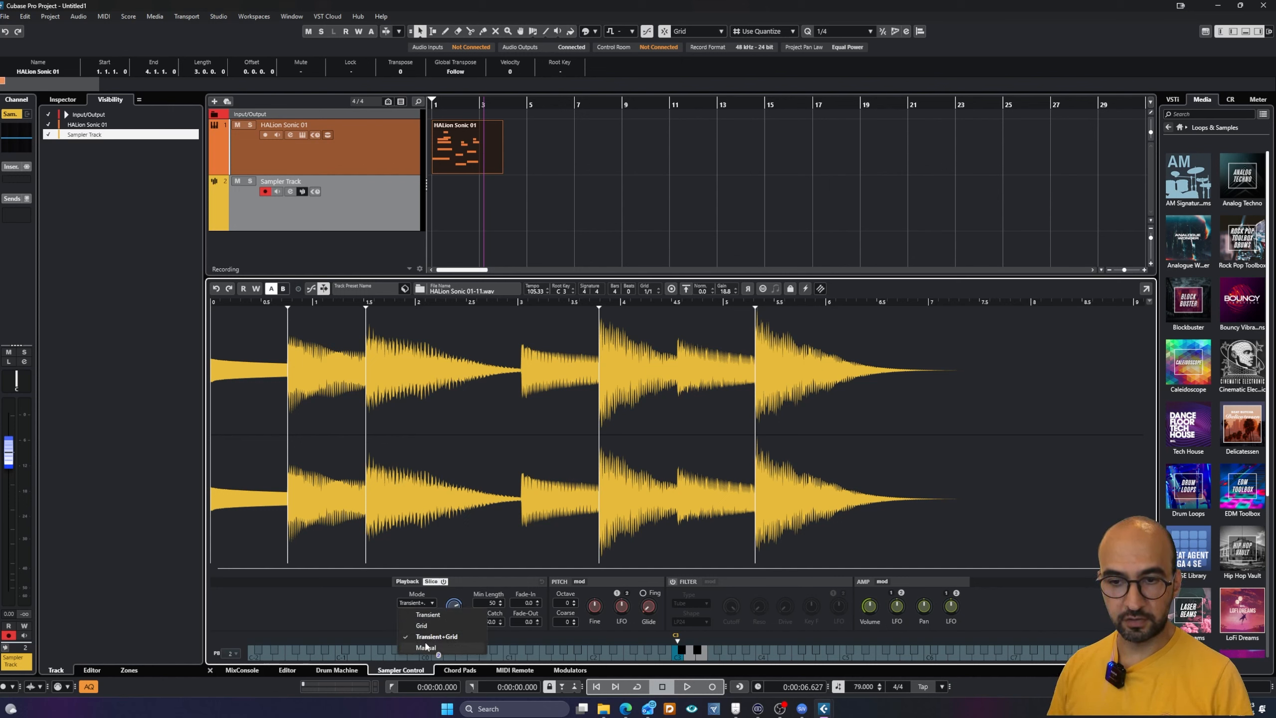
click(455, 594)
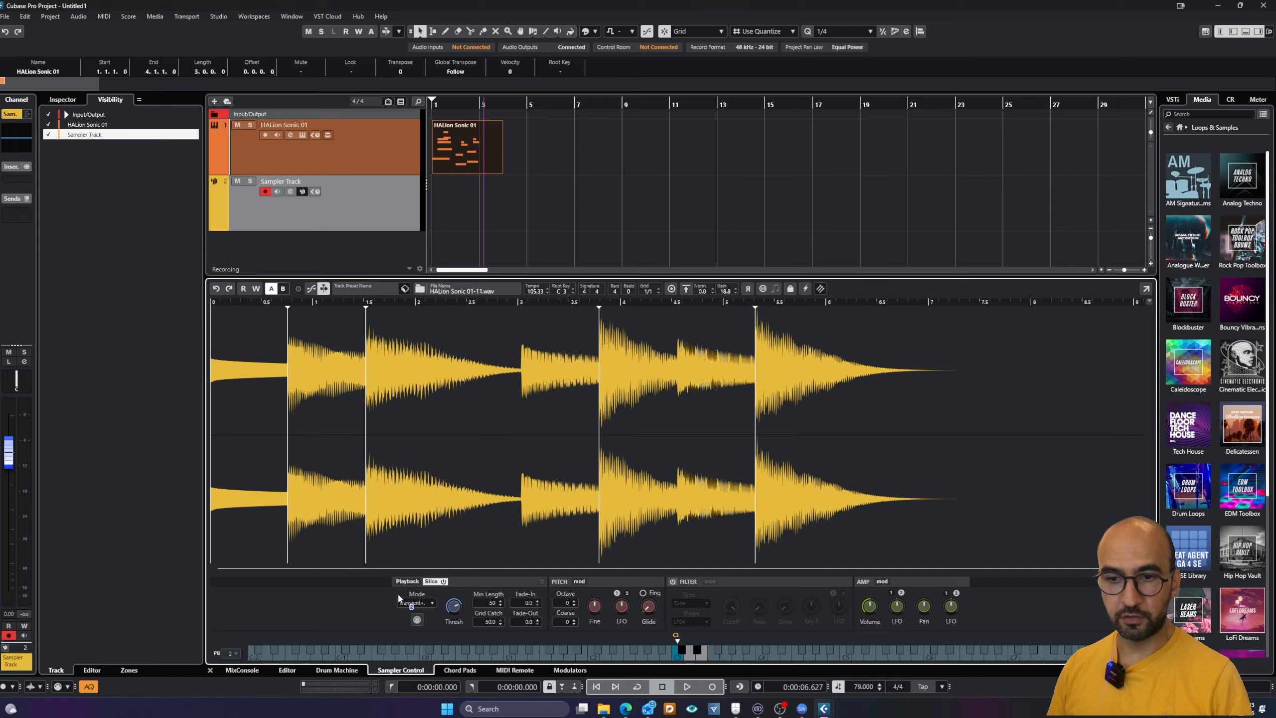
click(416, 603)
click(432, 648)
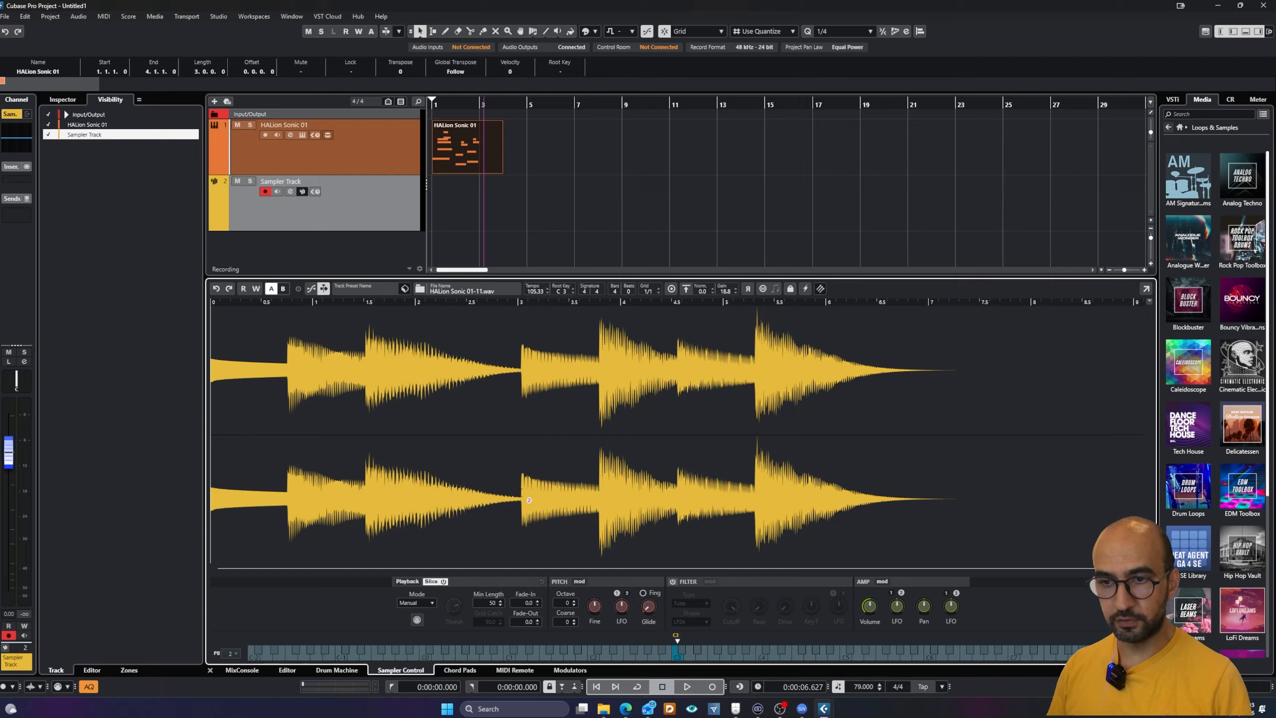
Step: Place five manual slice markers at about 3, 3.75, 1.5, 0.7 and 1.05 on the sample ruler, and lower the sampler track's channel volume
click(520, 493)
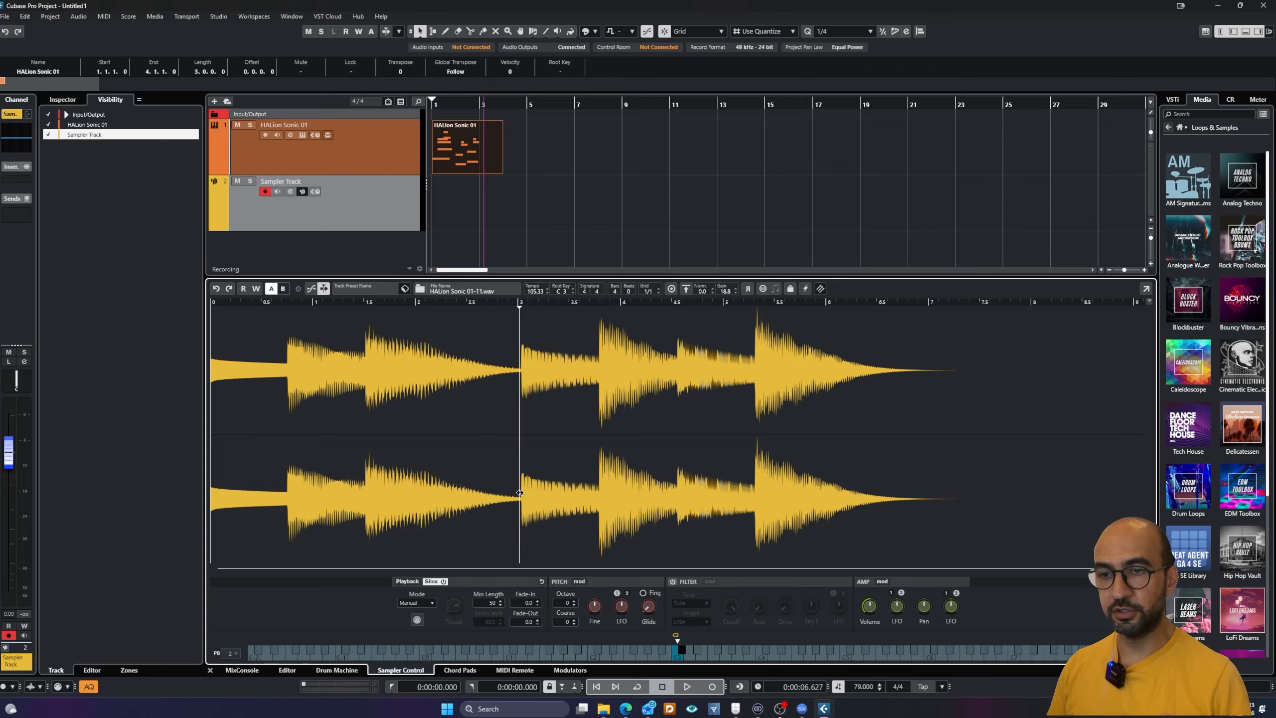
click(597, 379)
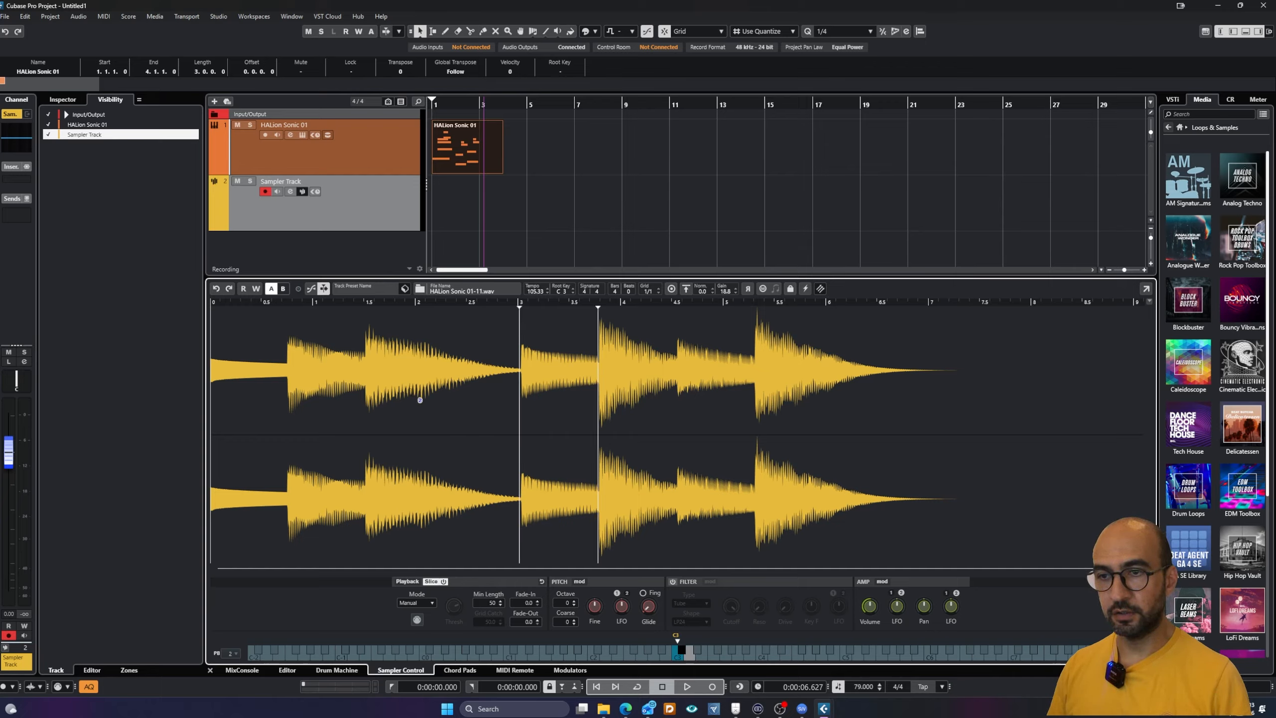
click(364, 358)
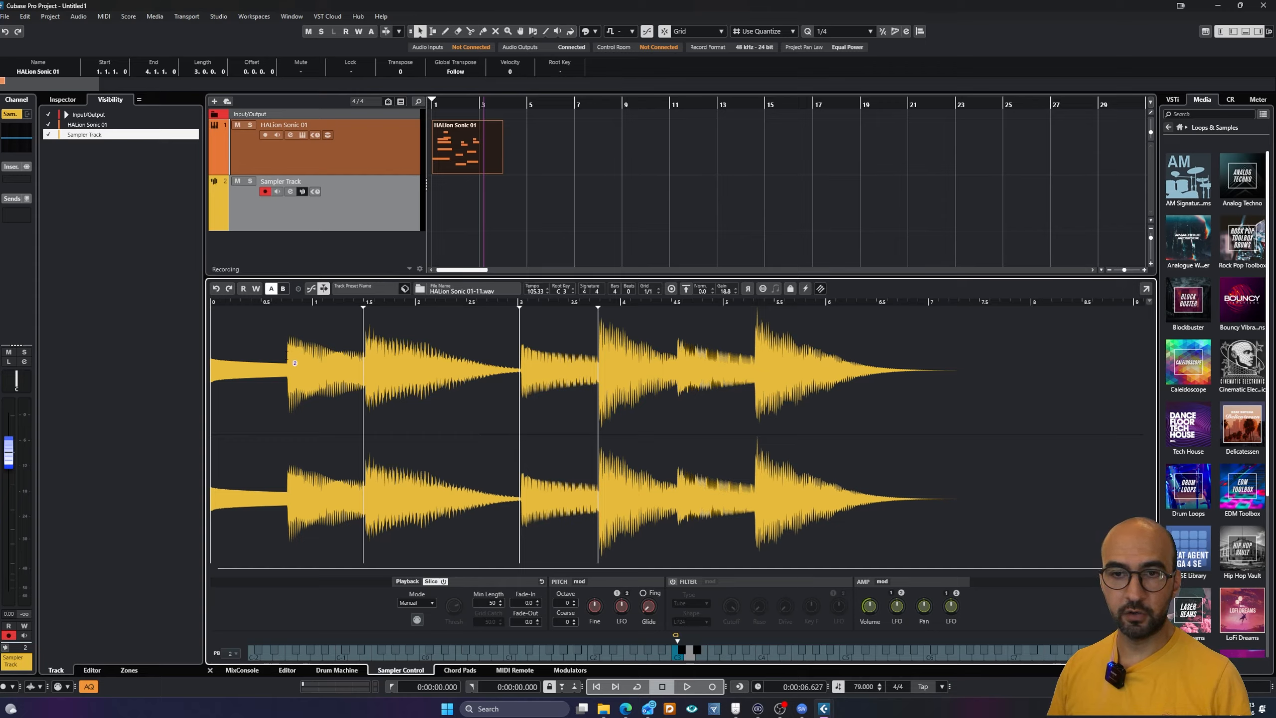
click(284, 361)
click(321, 364)
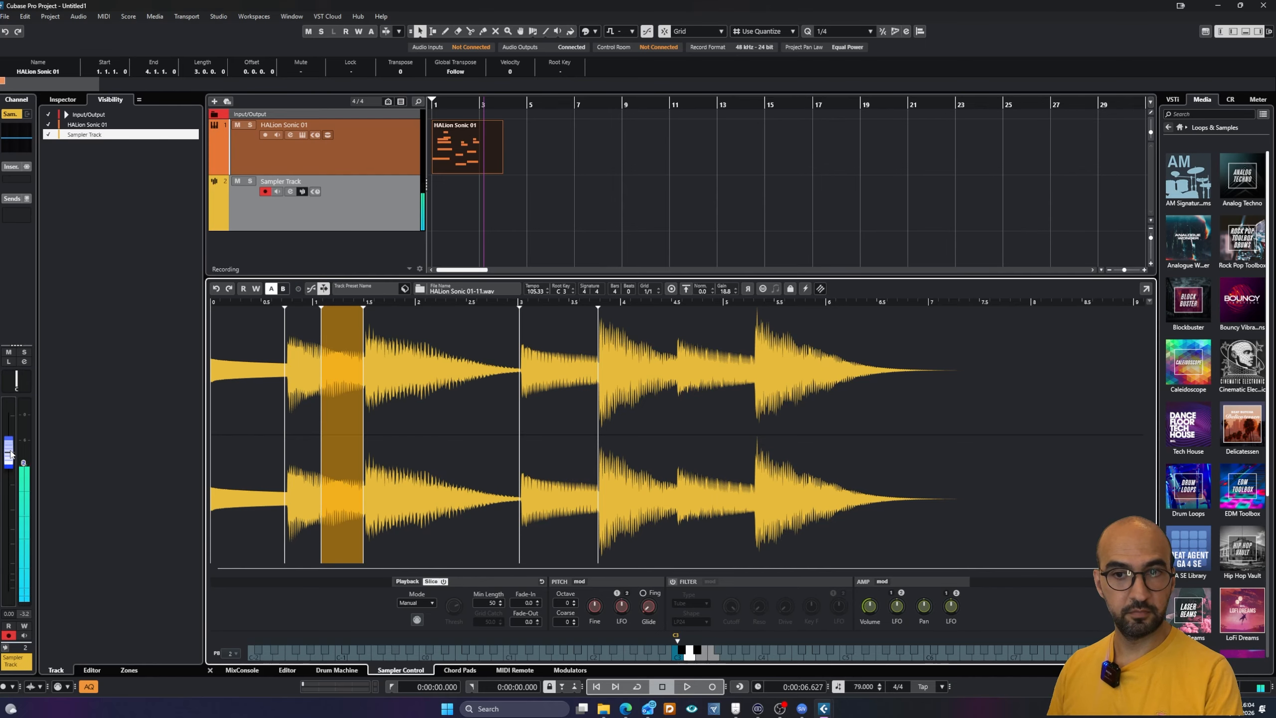
drag(11, 454, 16, 487)
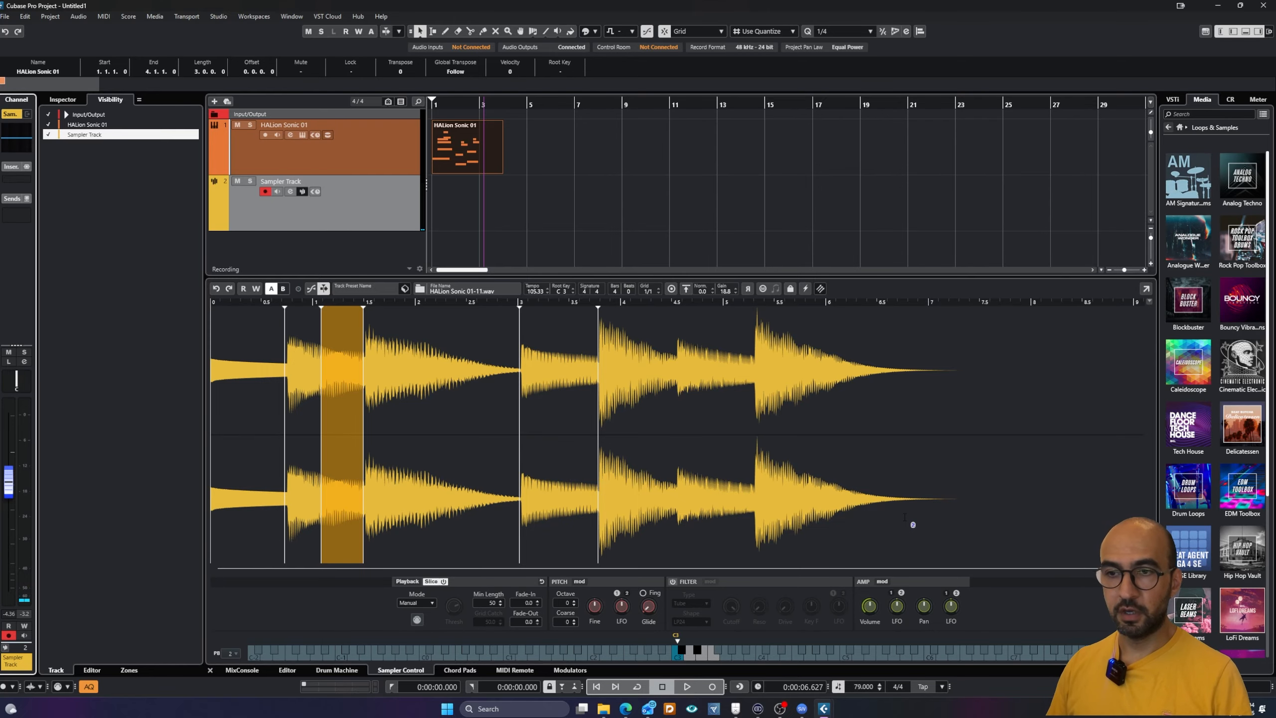
Step: Reshape the sampler's amp envelope with a 100 ms attack and a release shortened to 0.13 s, and close the lower zone
click(882, 582)
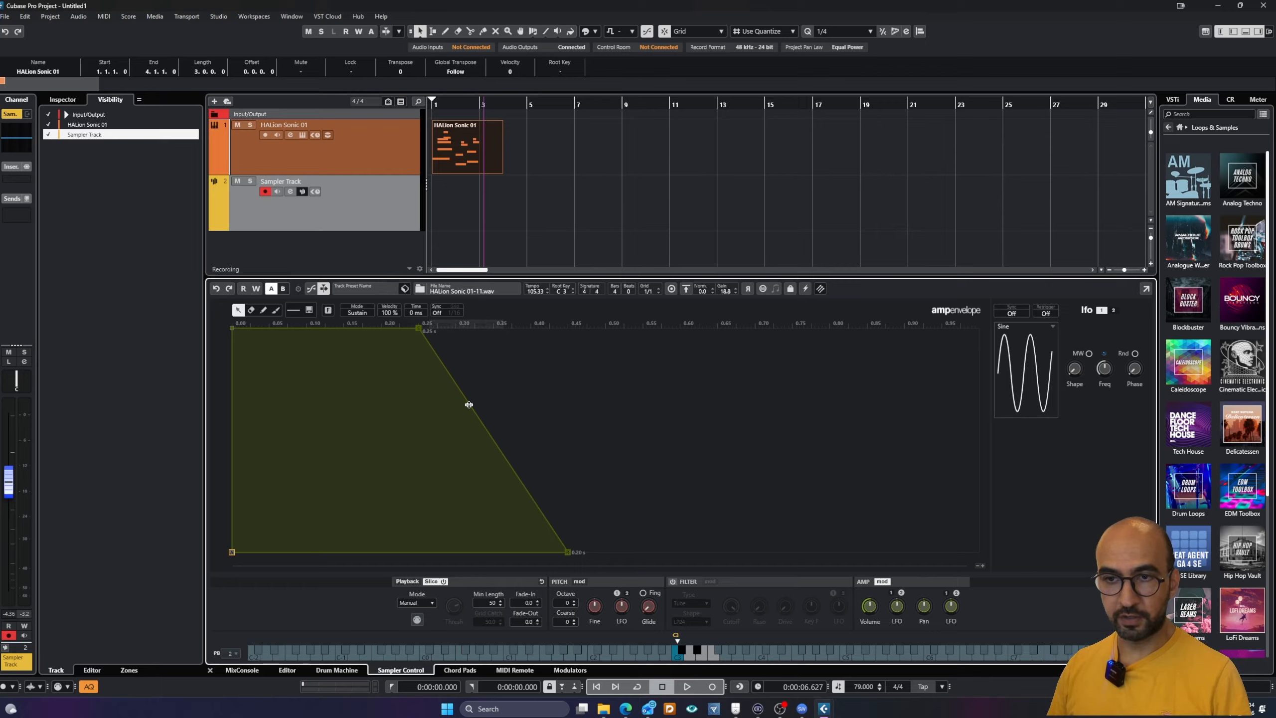
drag(568, 552, 519, 552)
drag(234, 331, 290, 332)
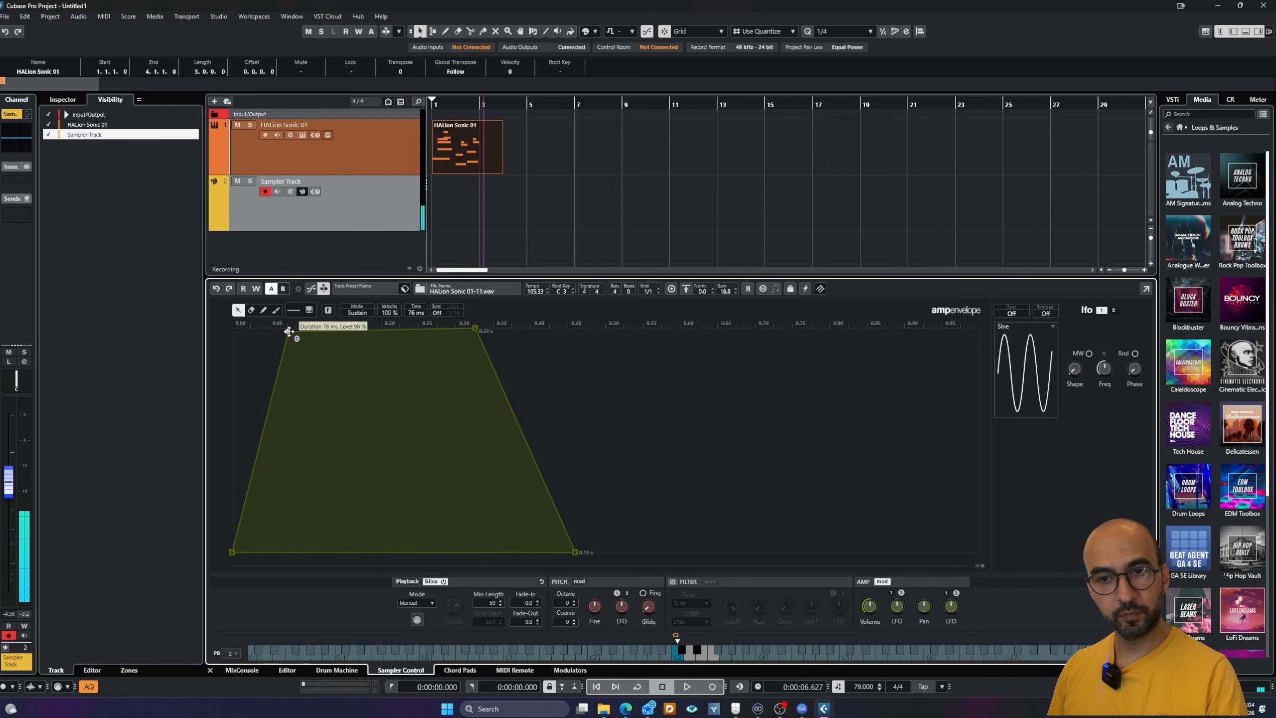
mouse_move(289, 331)
mouse_down()
mouse_move(177, 322)
mouse_move(306, 333)
mouse_up()
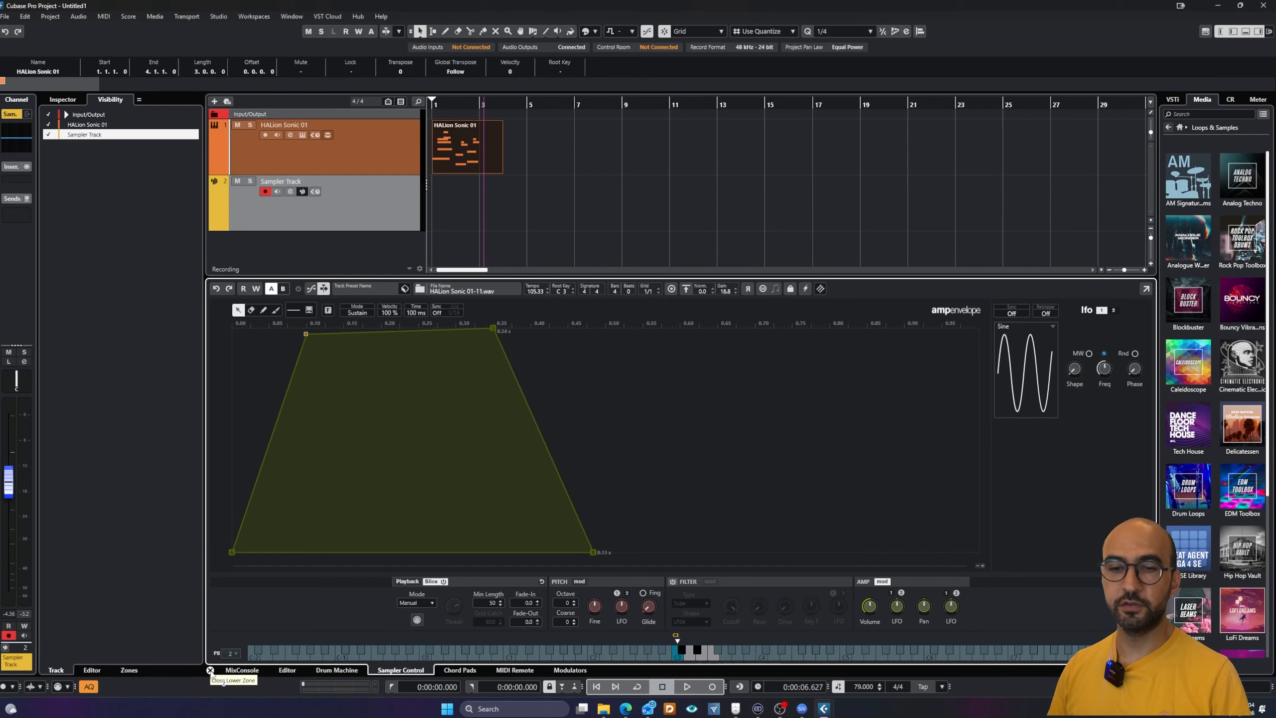
click(210, 670)
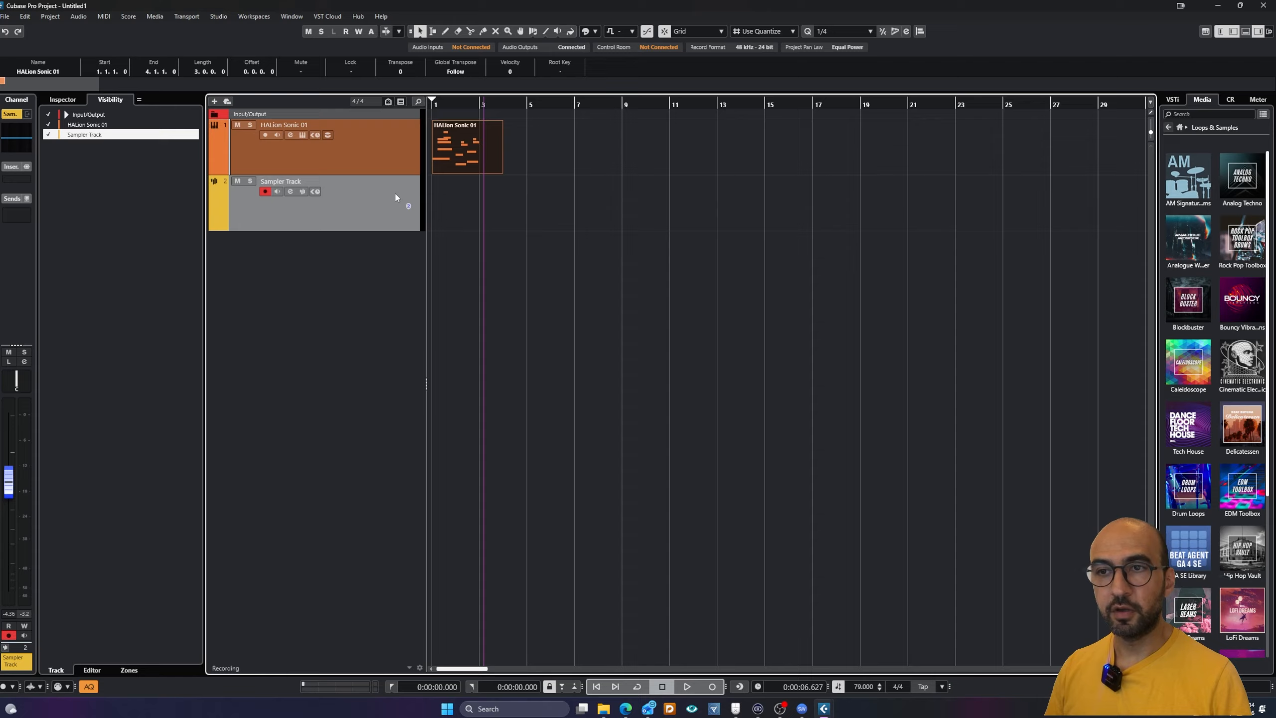
Step: Add a HALion Sonic instrument track below the sampler track with the default track settings
right_click(345, 287)
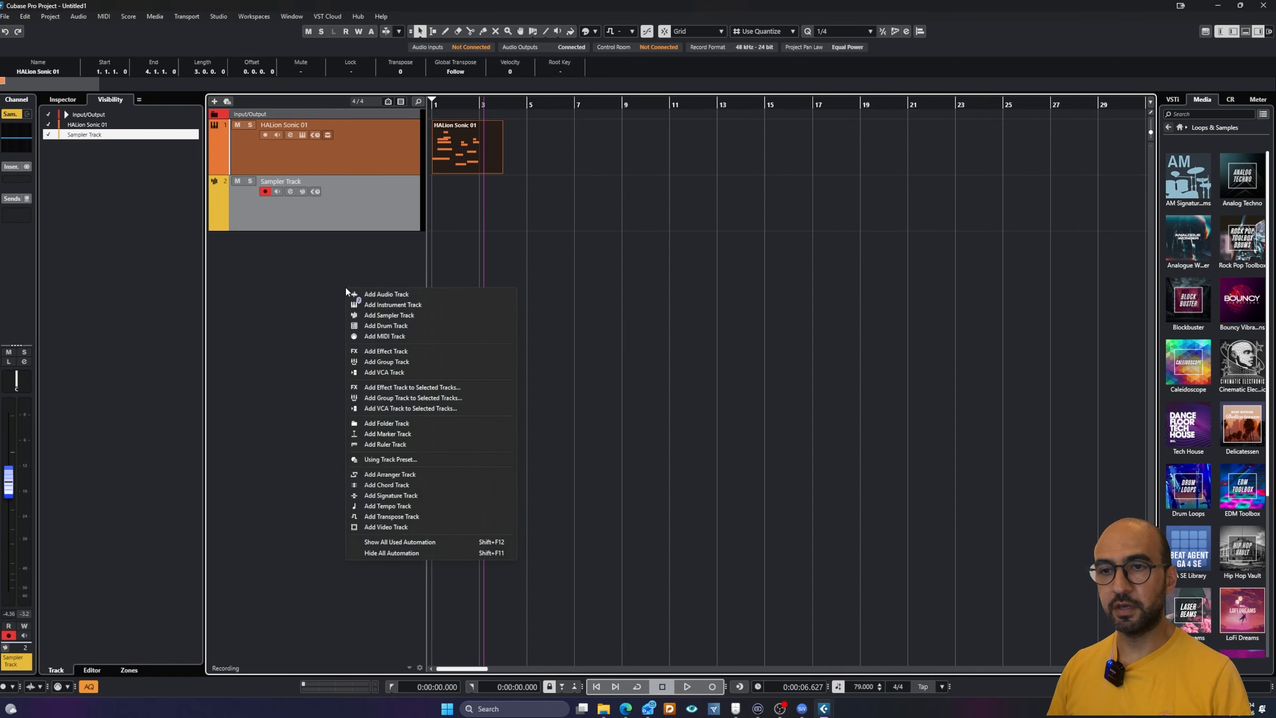
click(384, 305)
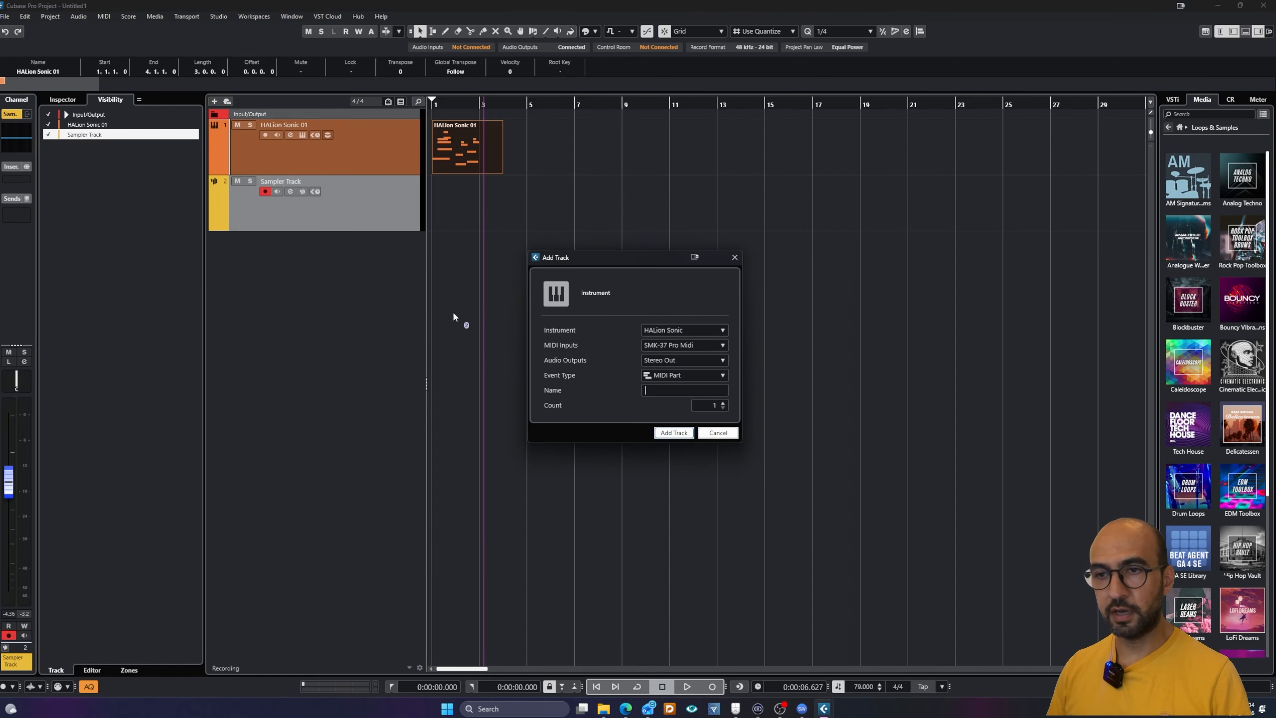
click(673, 432)
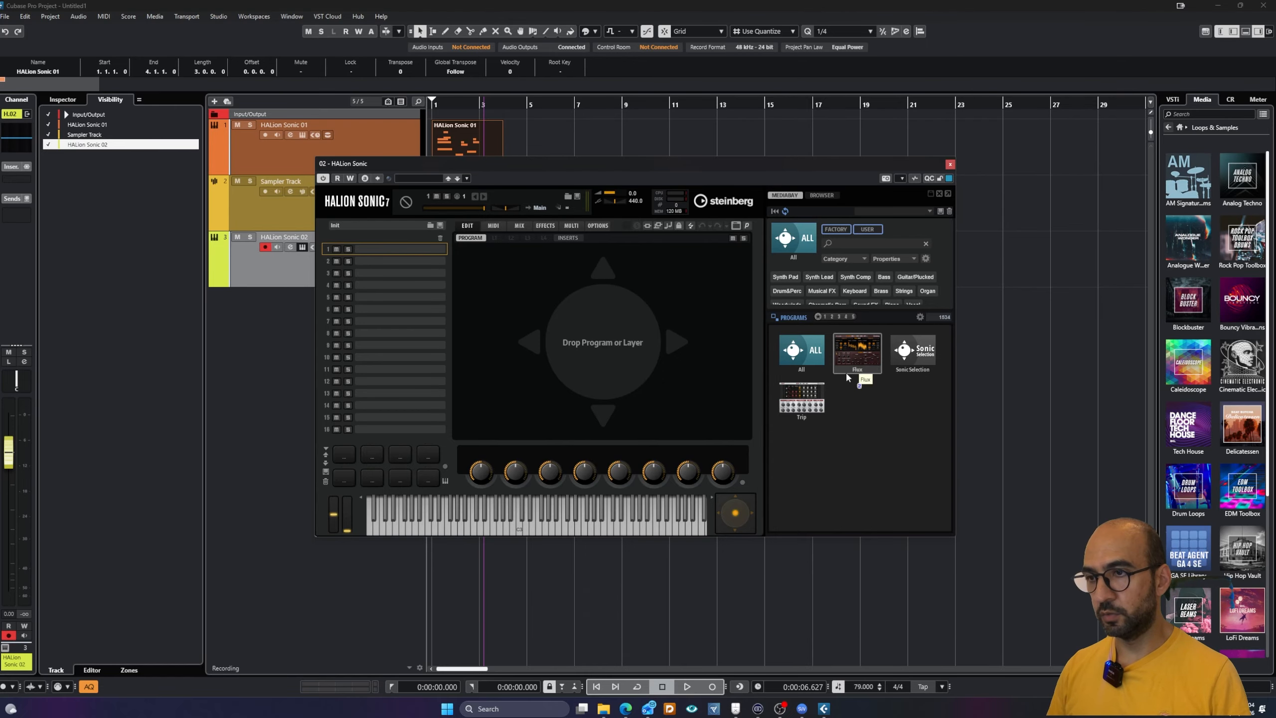
Step: Filter the HALion Sonic programs by "violin", load [GM 041] Violin from the full library, and close the instrument window
click(873, 212)
click(854, 221)
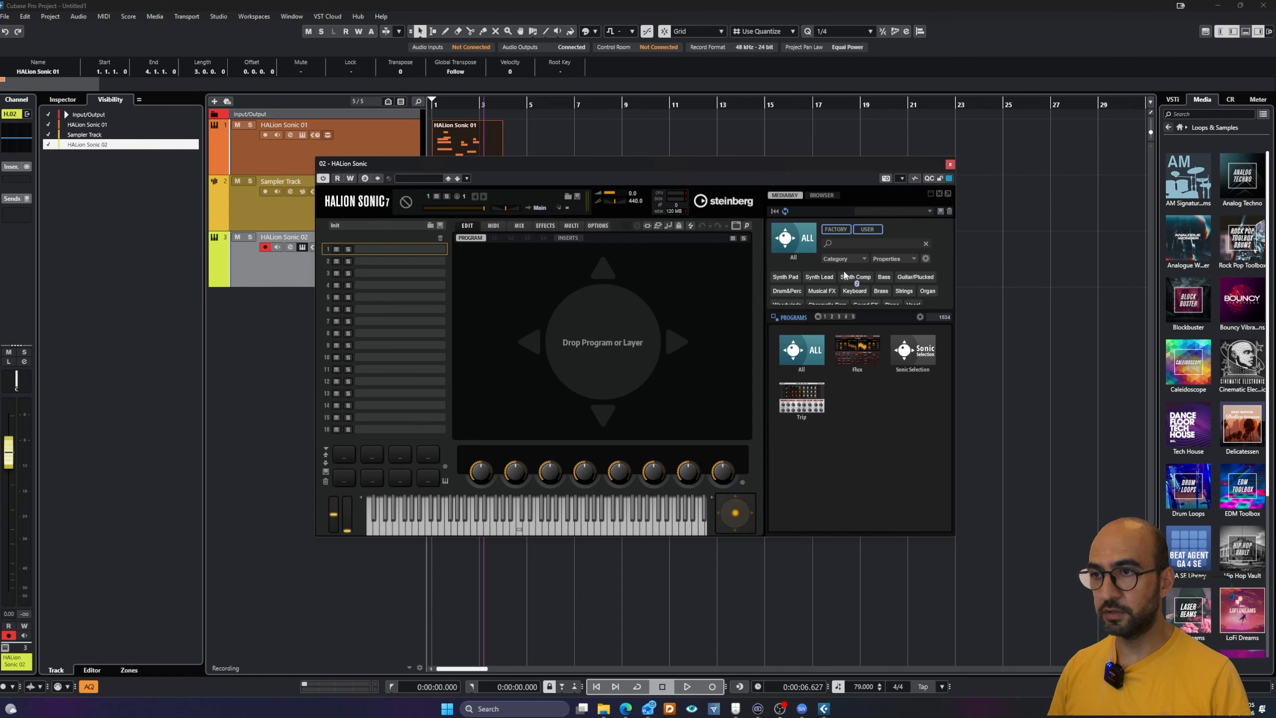
click(855, 244)
text(violin)
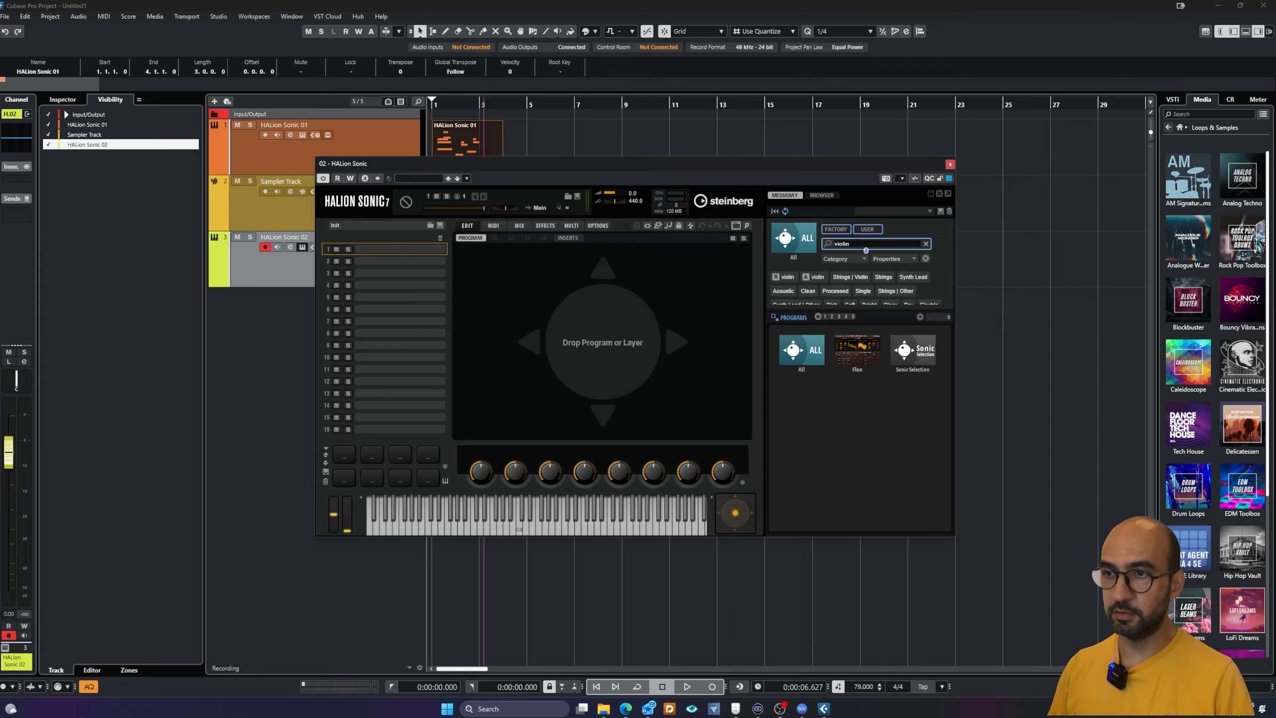
click(785, 277)
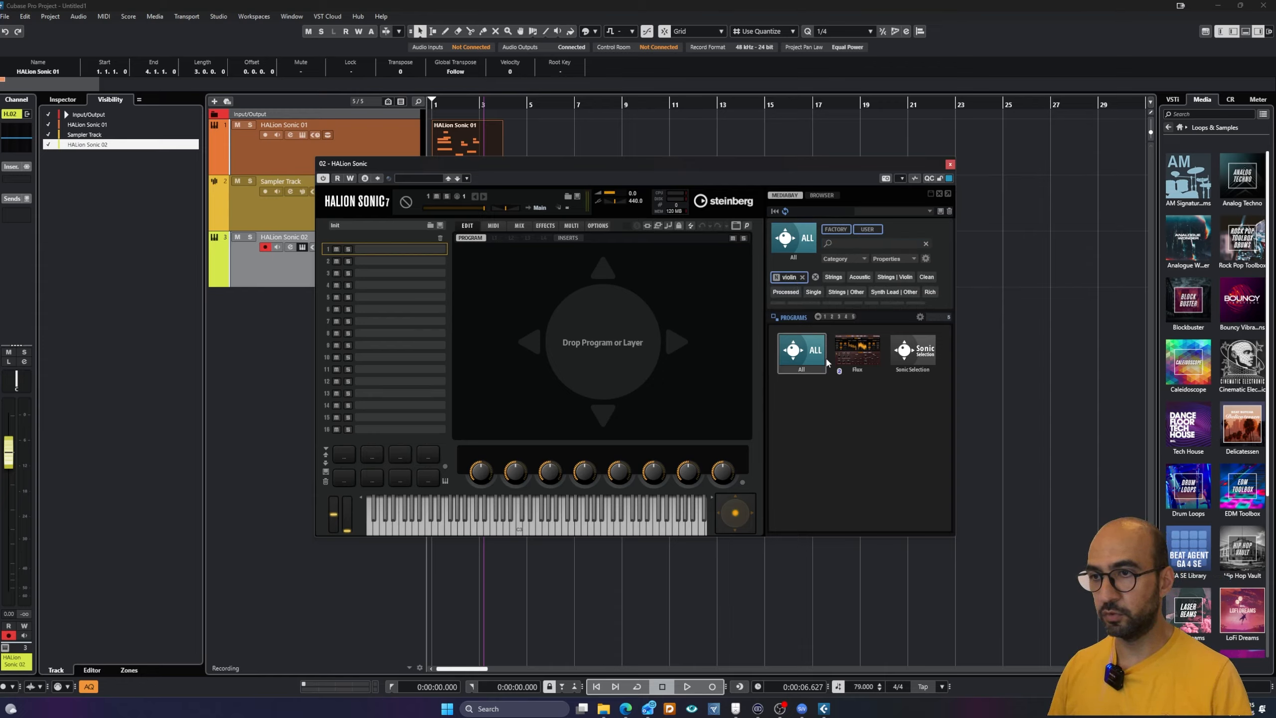
click(802, 350)
click(809, 348)
double_click(824, 340)
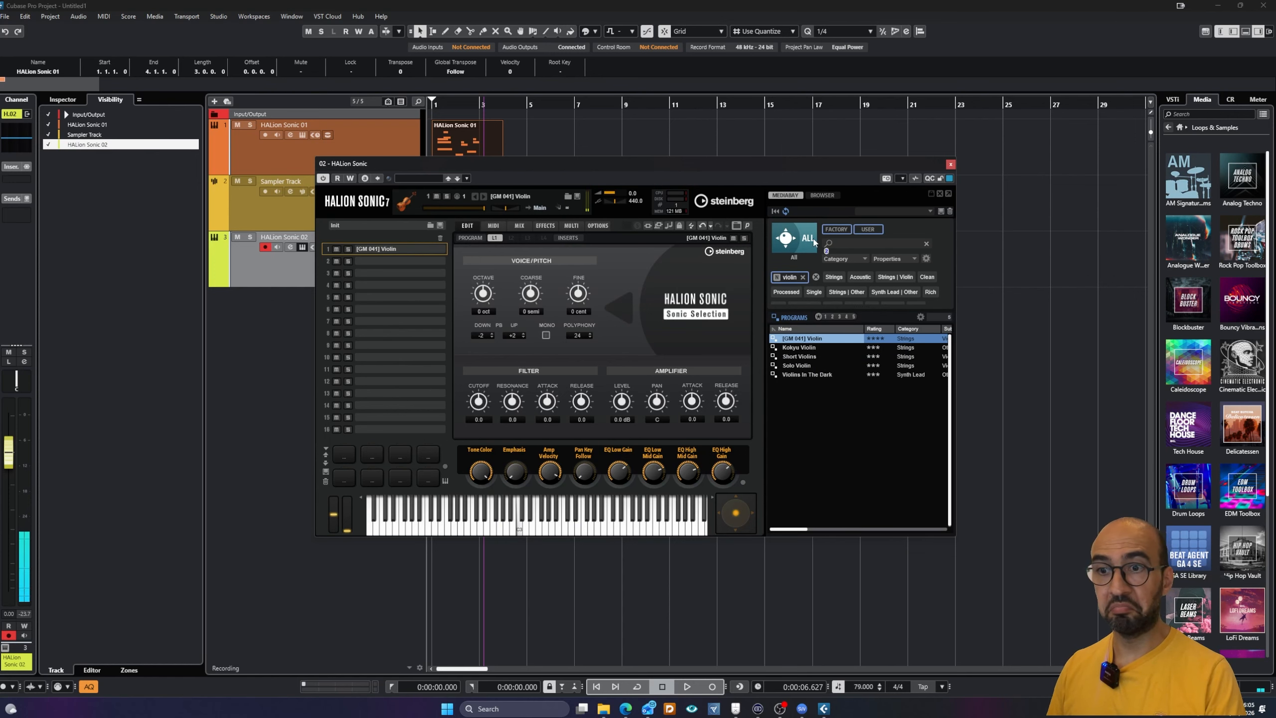
click(949, 165)
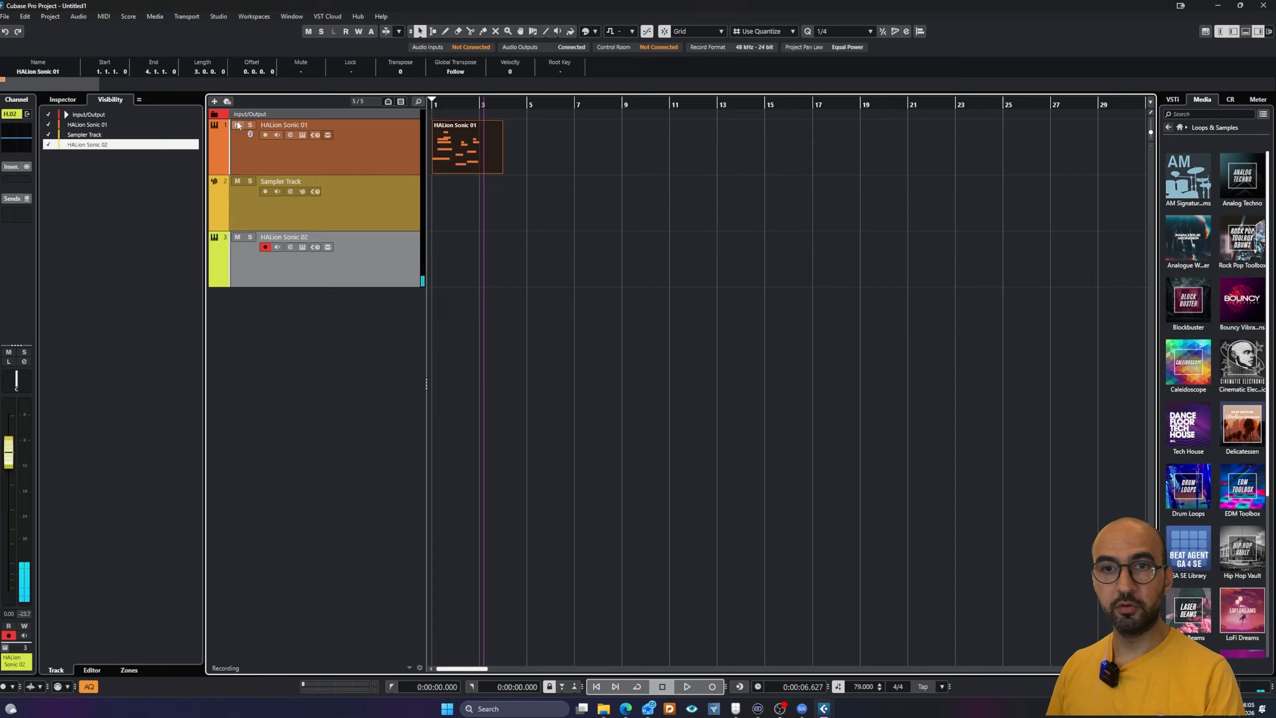
Step: Mute the HALion Sonic 01 track and record a MIDI part on HALion Sonic 02 from the project start
click(238, 125)
drag(440, 103, 442, 107)
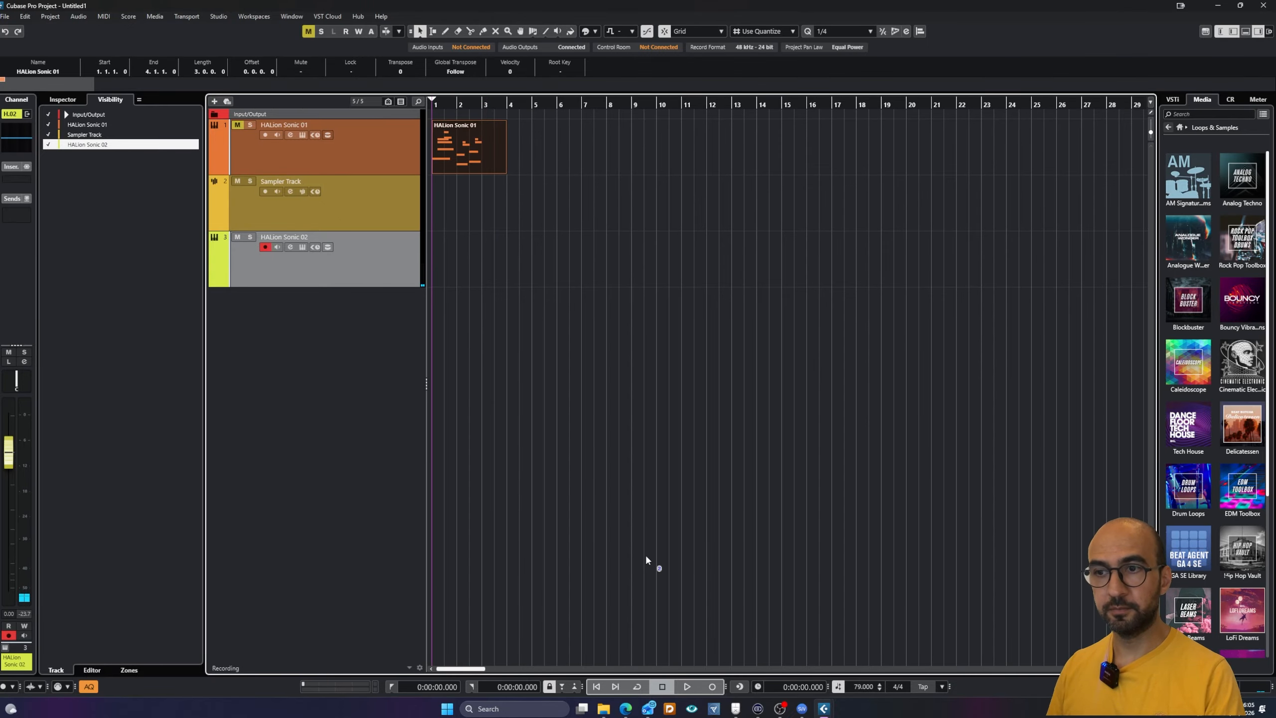
click(711, 687)
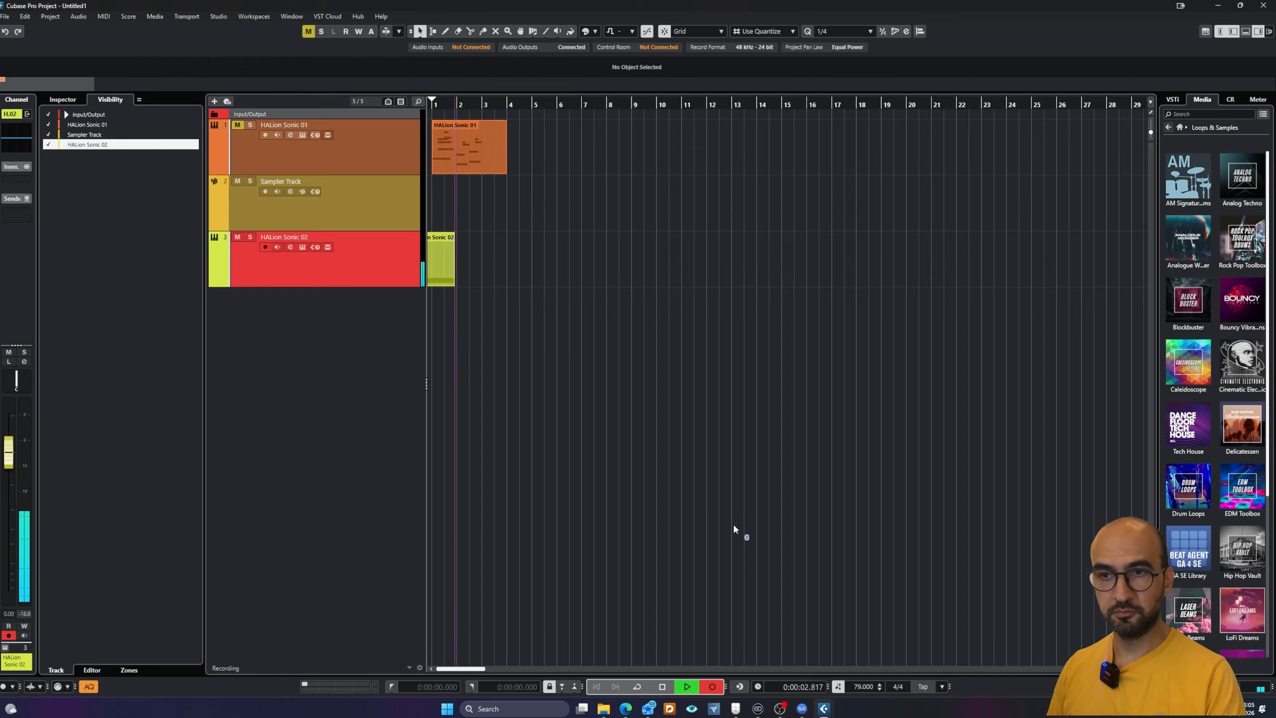
key(space)
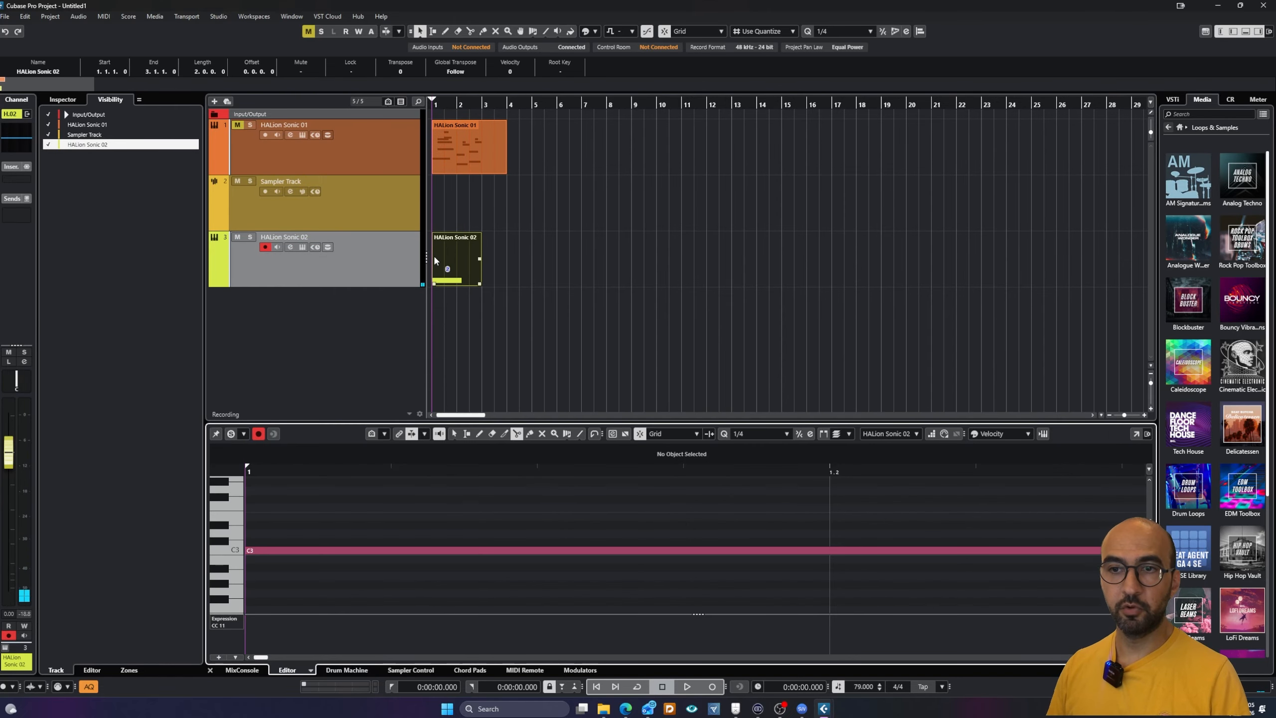
Step: Load the HALion Sonic 02 MIDI part into Sampler Control as a new sampler track, enlarging the track area to reach the part
double_click(435, 260)
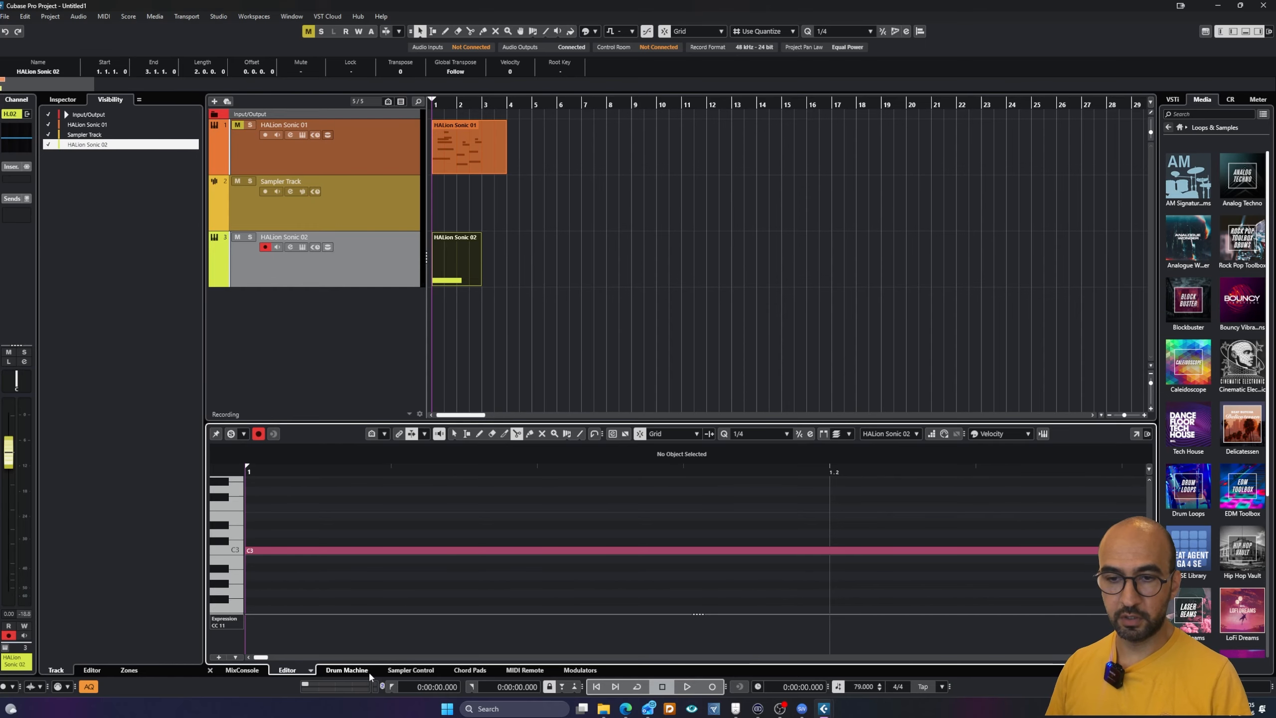
click(404, 670)
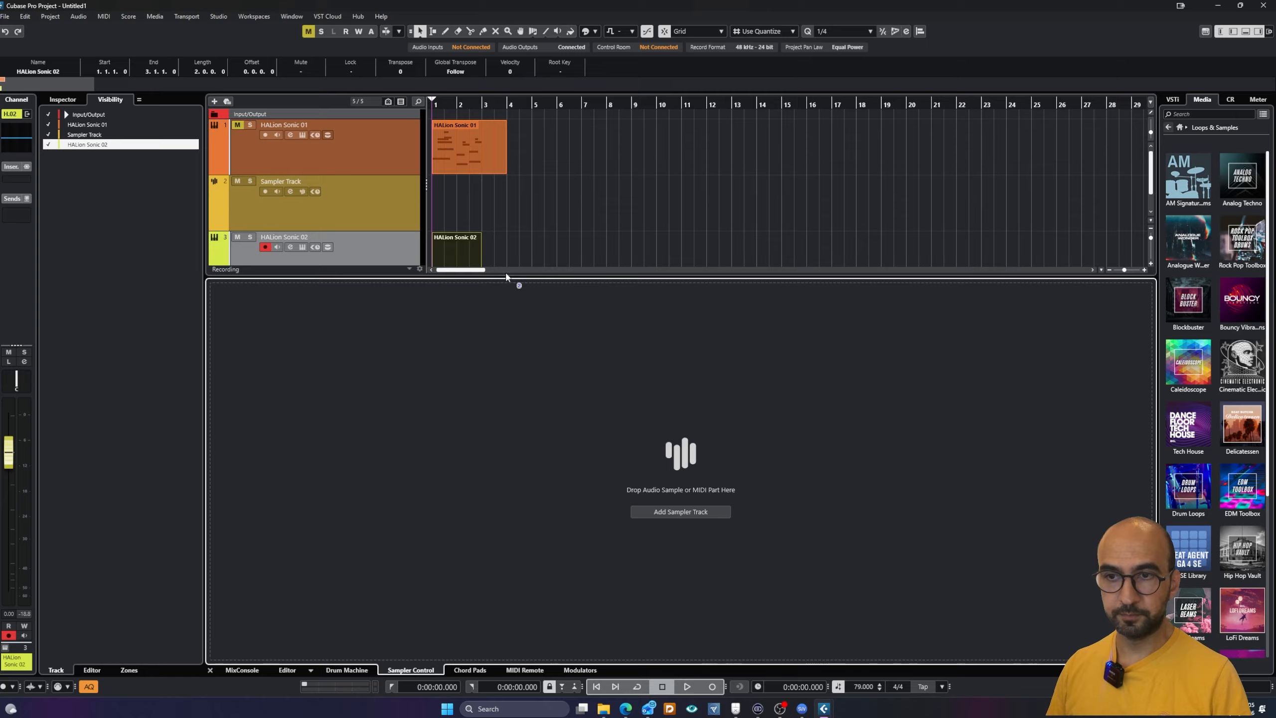
drag(505, 276, 500, 346)
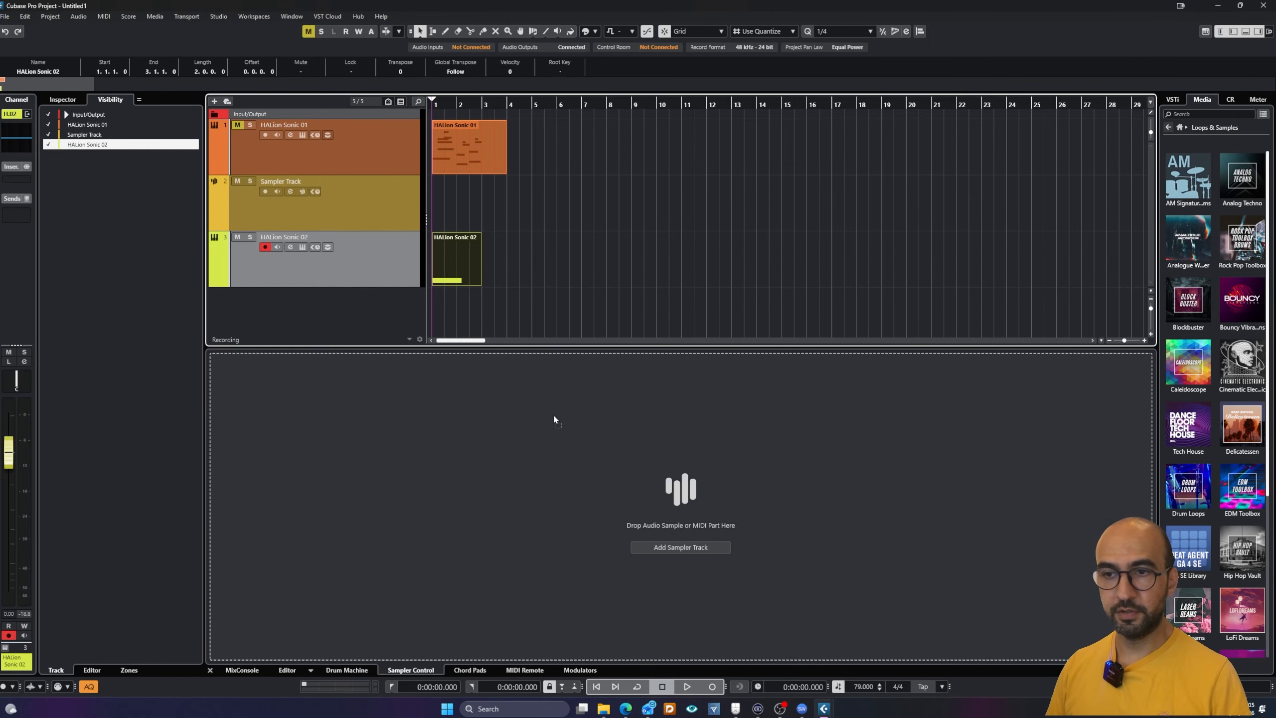
drag(555, 419, 556, 415)
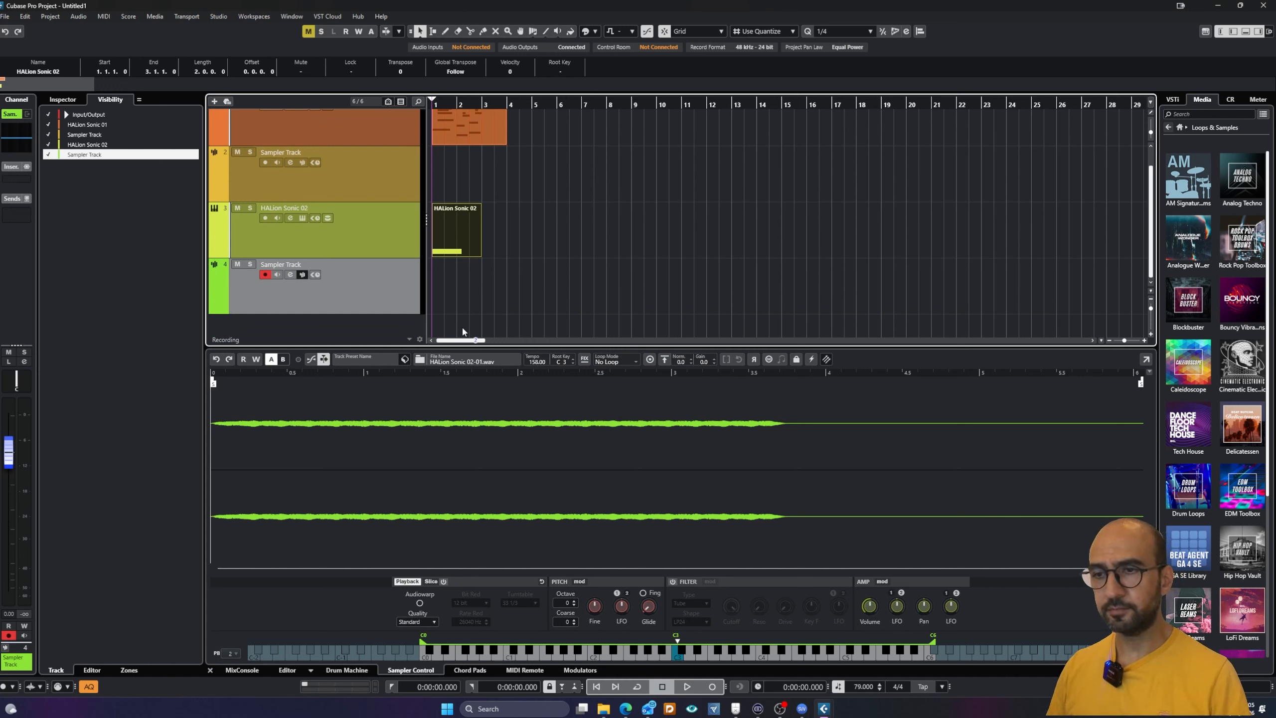
Step: Normalize the violin sample on the new sampler track and slightly lower its normalization level
click(664, 360)
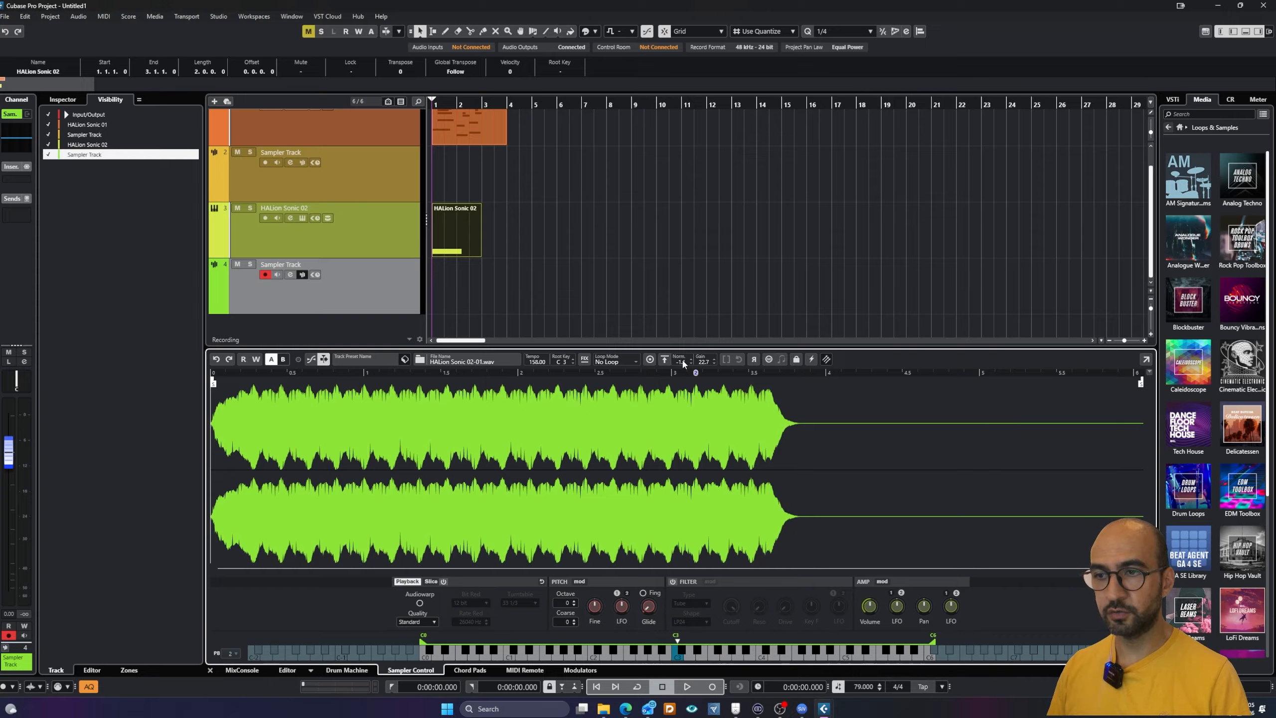
scroll(679, 362, down, 1)
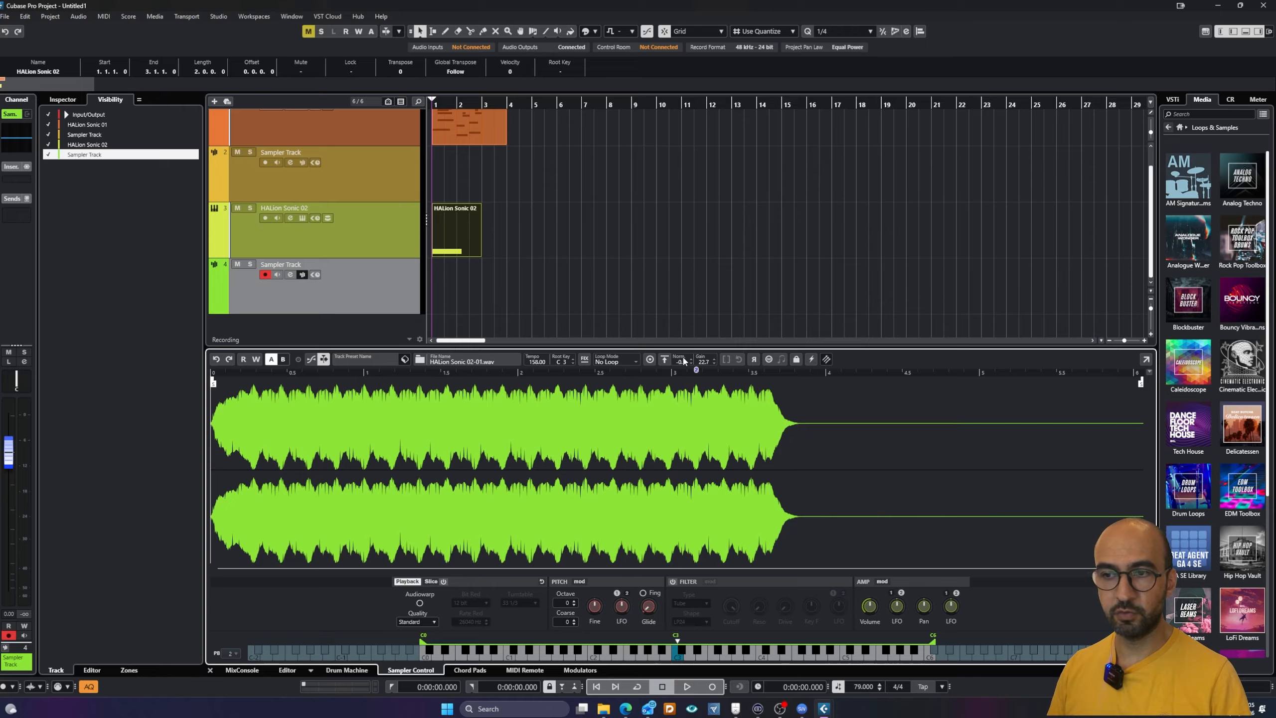
Step: Return the violin sample's normalization level to 0.0, reduce its gain to 17.9, and lower the sampler track's channel volume
scroll(683, 361, up, 1)
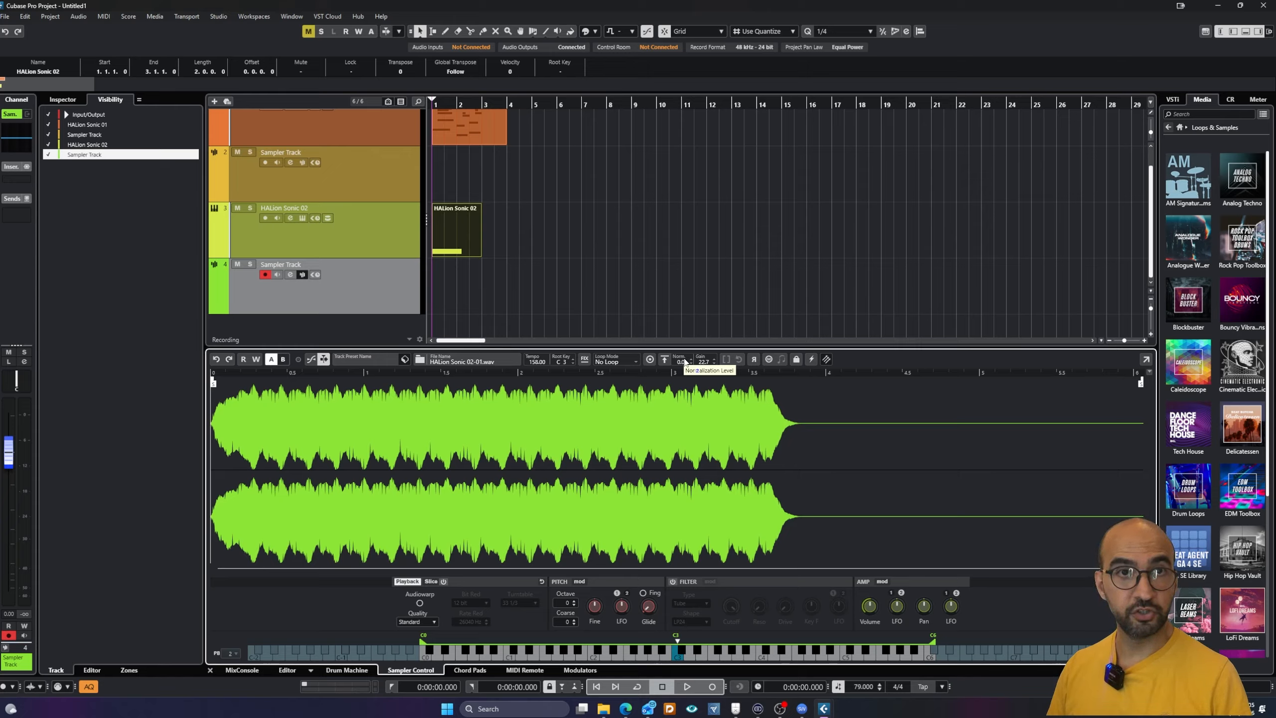
drag(704, 362, 702, 408)
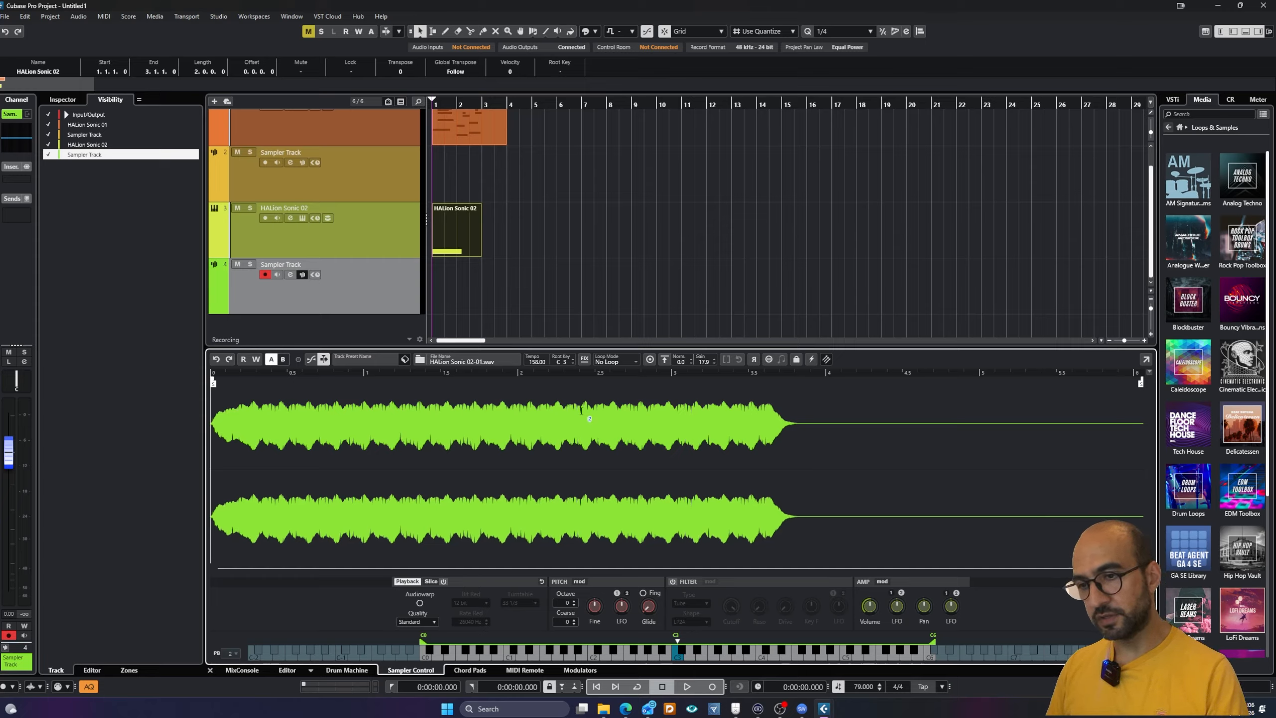
drag(4, 440, 10, 542)
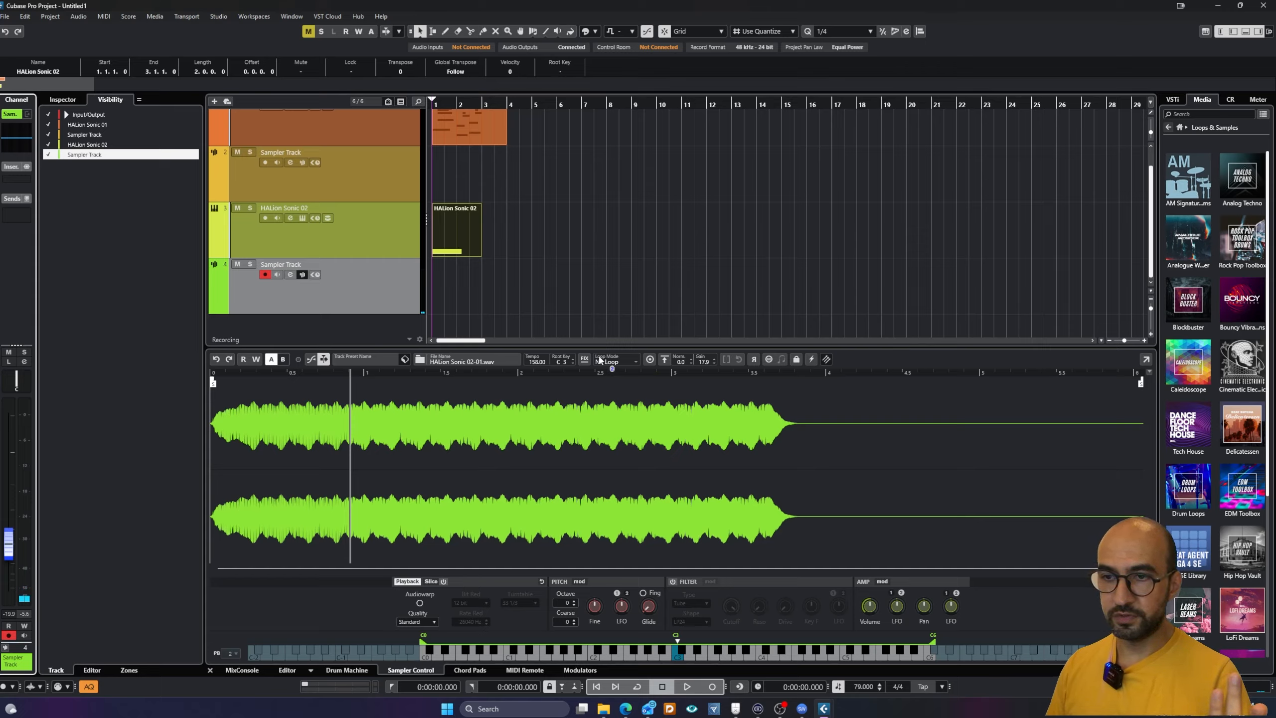
Step: Set the violin sample to Continuous loop mode and place the sustain loop from about 1.8 to 3.5 on the waveform ruler
click(624, 362)
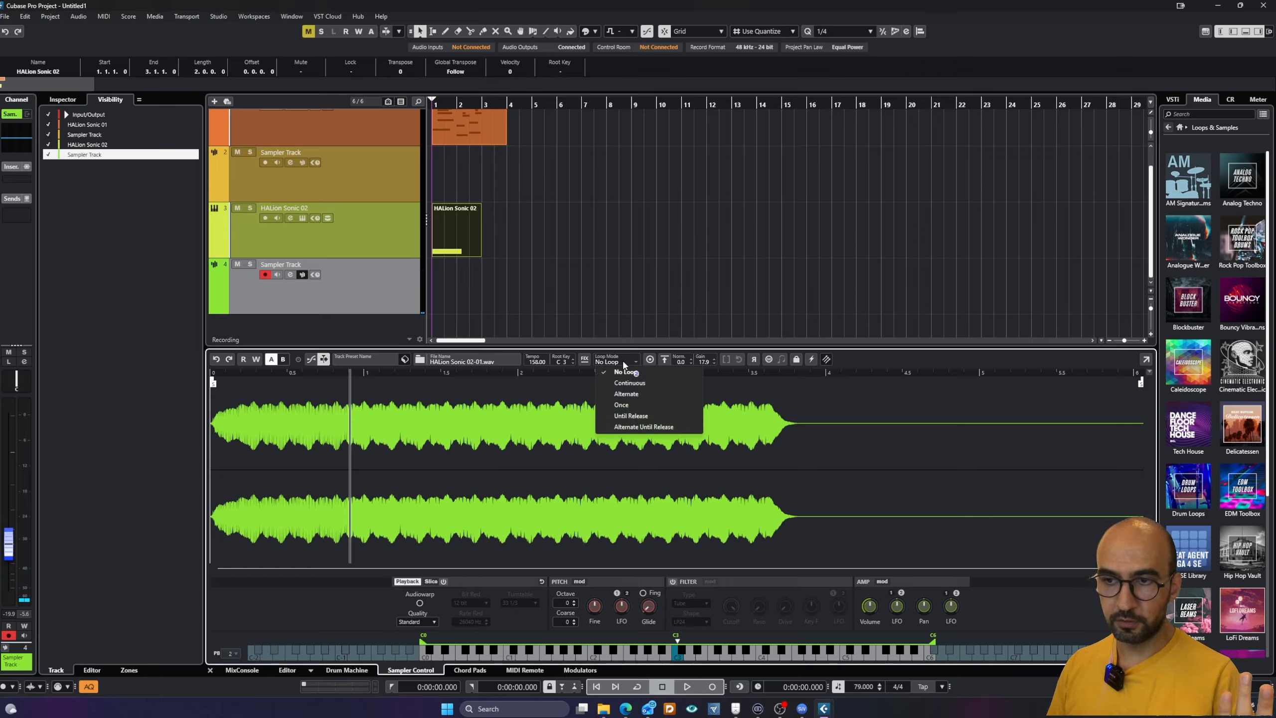
click(646, 383)
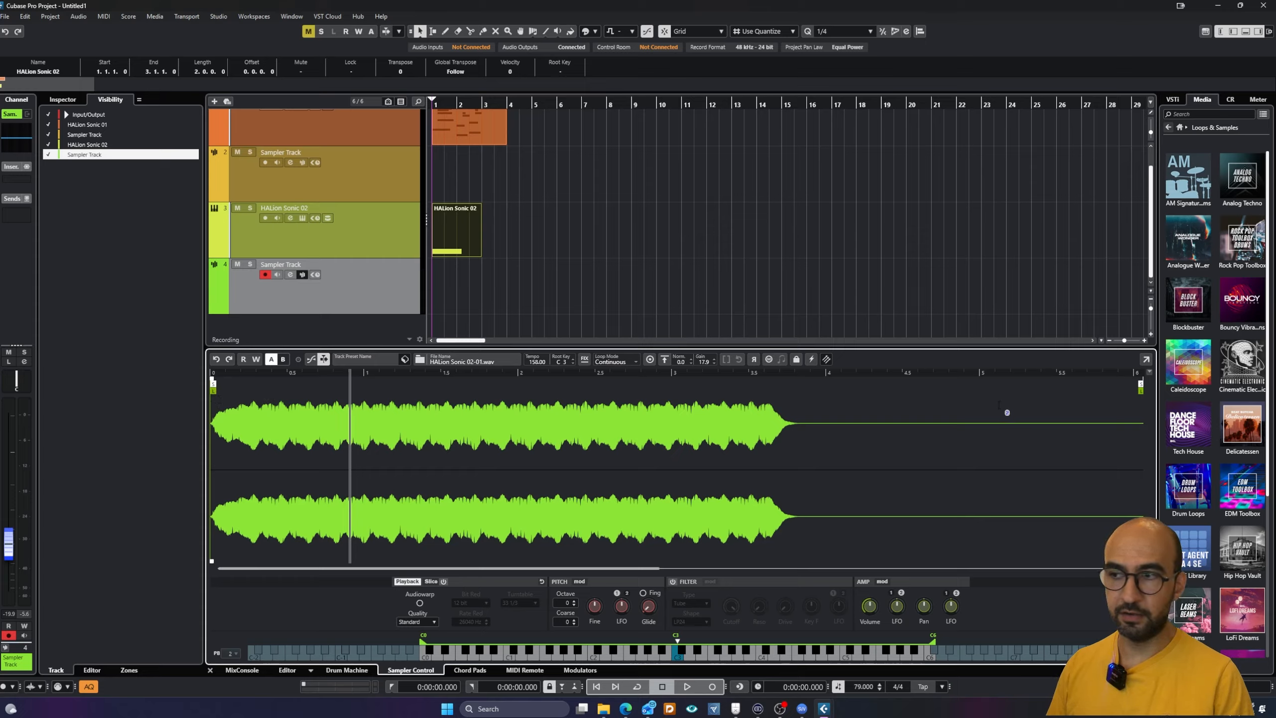
drag(1140, 392, 655, 404)
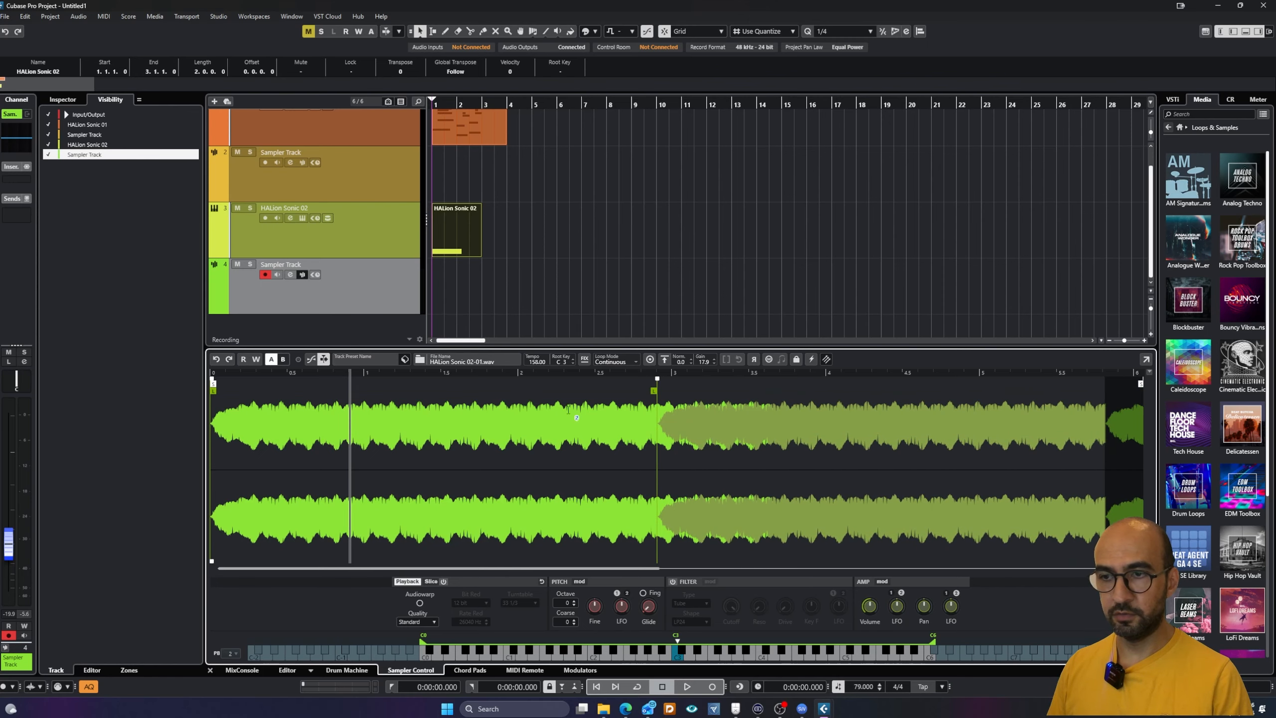
mouse_move(213, 392)
mouse_down()
mouse_move(567, 393)
mouse_move(449, 394)
mouse_move(489, 393)
mouse_up()
drag(653, 391, 758, 393)
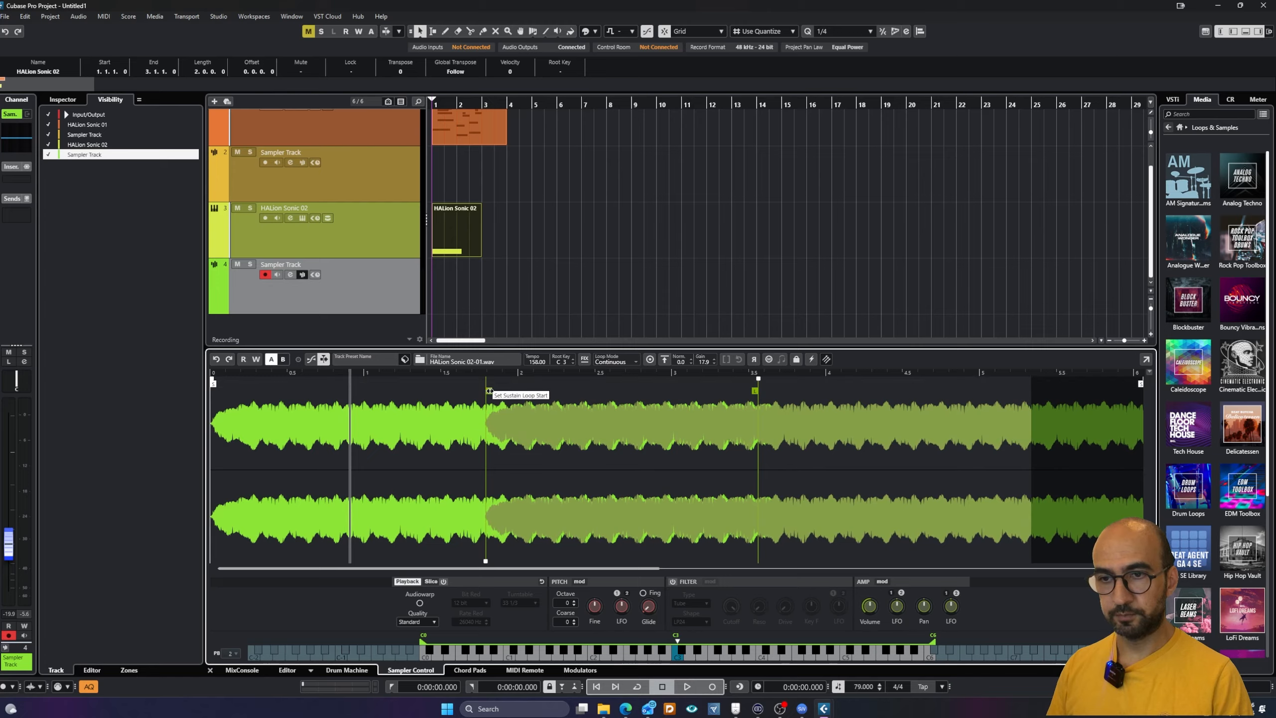
Step: Shift the sustain loop start slightly later and add a short crossfade at the loop end
drag(487, 392, 492, 391)
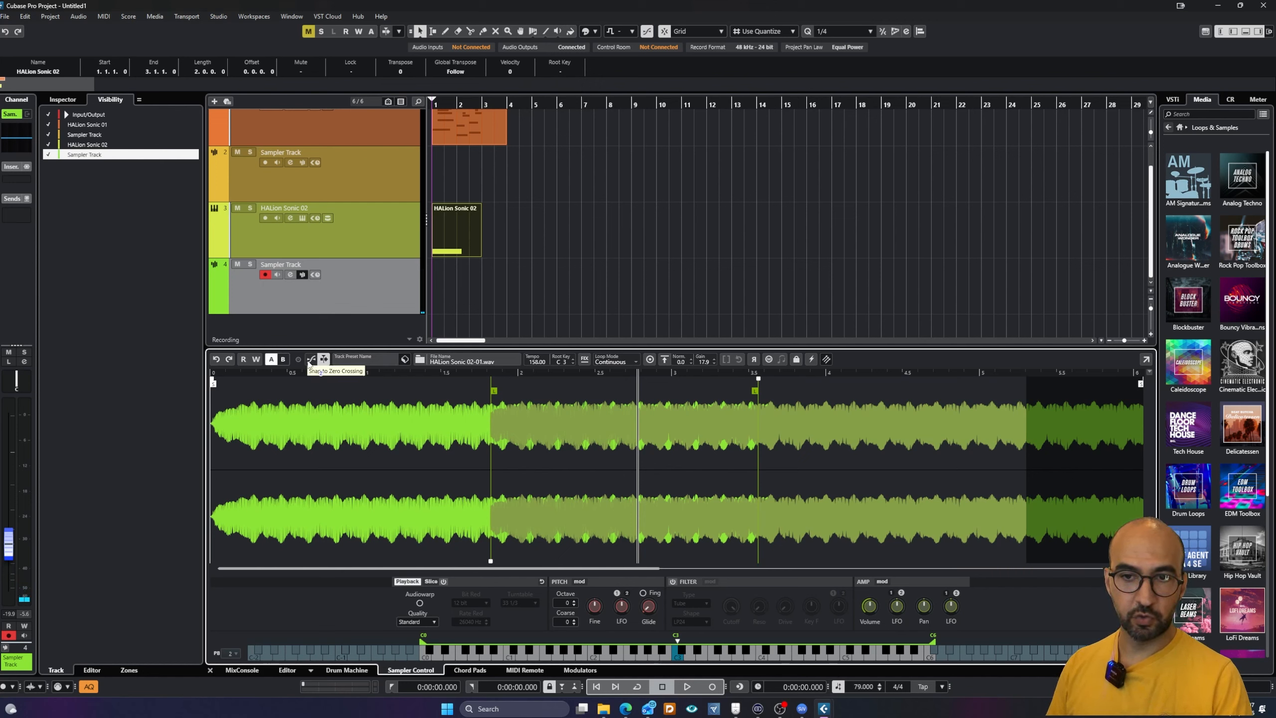
mouse_move(498, 384)
mouse_down()
mouse_move(481, 391)
mouse_move(514, 390)
mouse_move(501, 390)
mouse_up()
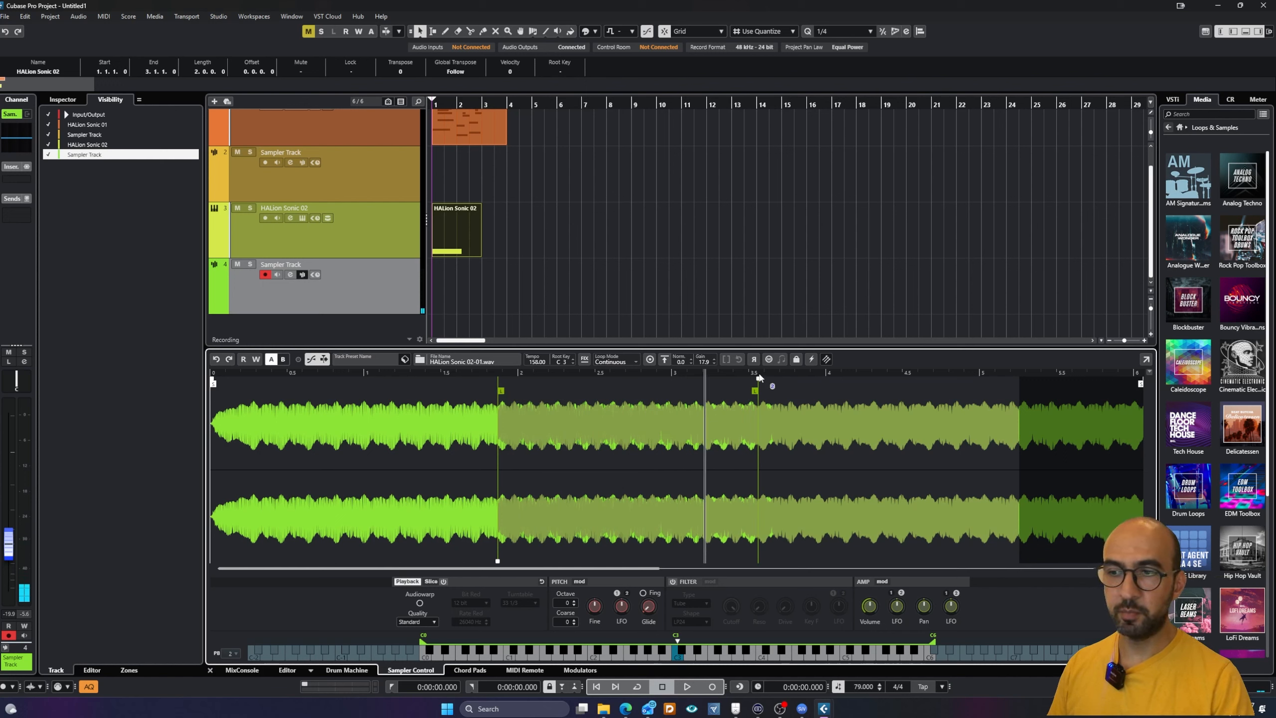
drag(758, 381, 750, 379)
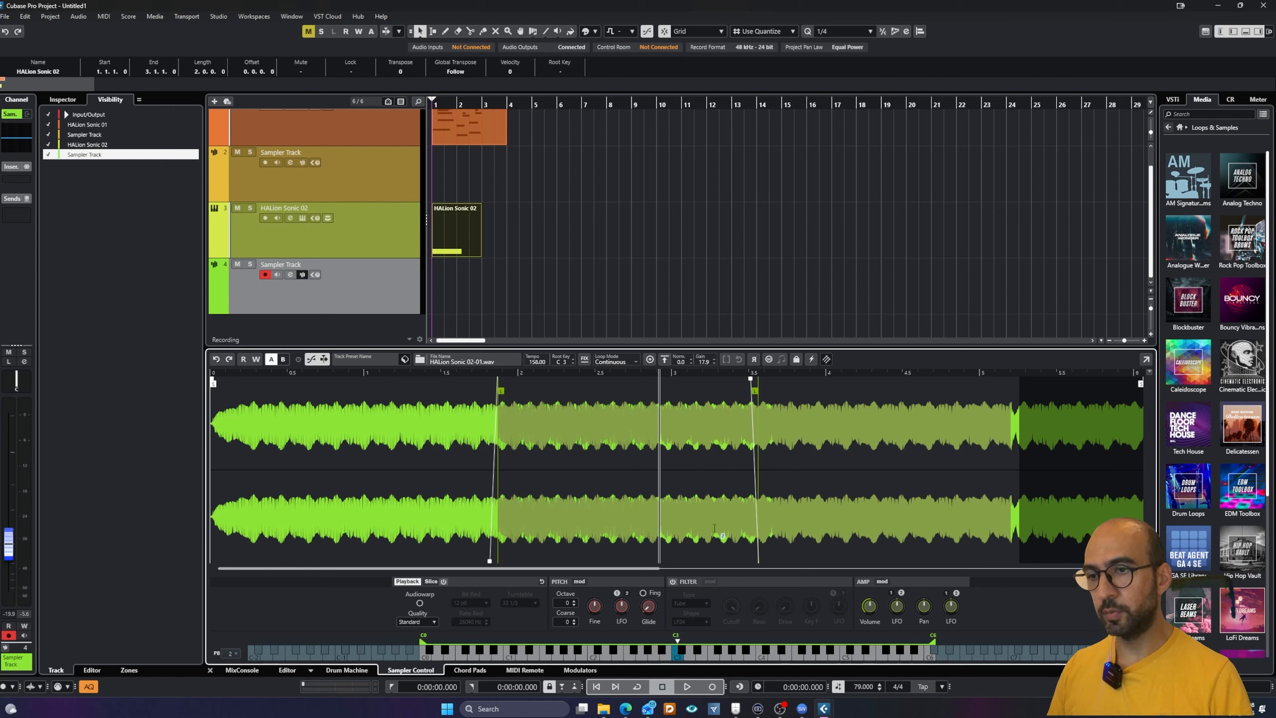
Step: Enable the sampler filter, raise its drive to 67.5, lower the cutoff slightly, and browse the filter shapes while keeping LP24
click(673, 581)
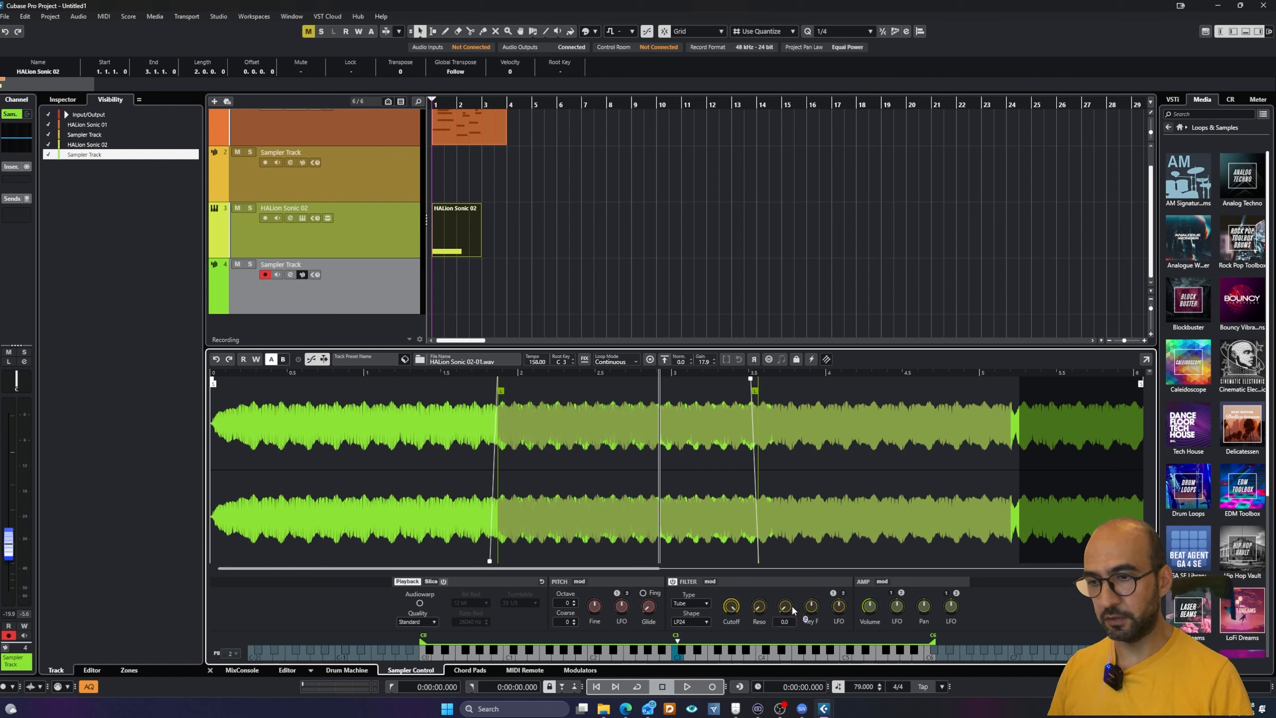
drag(793, 610, 789, 556)
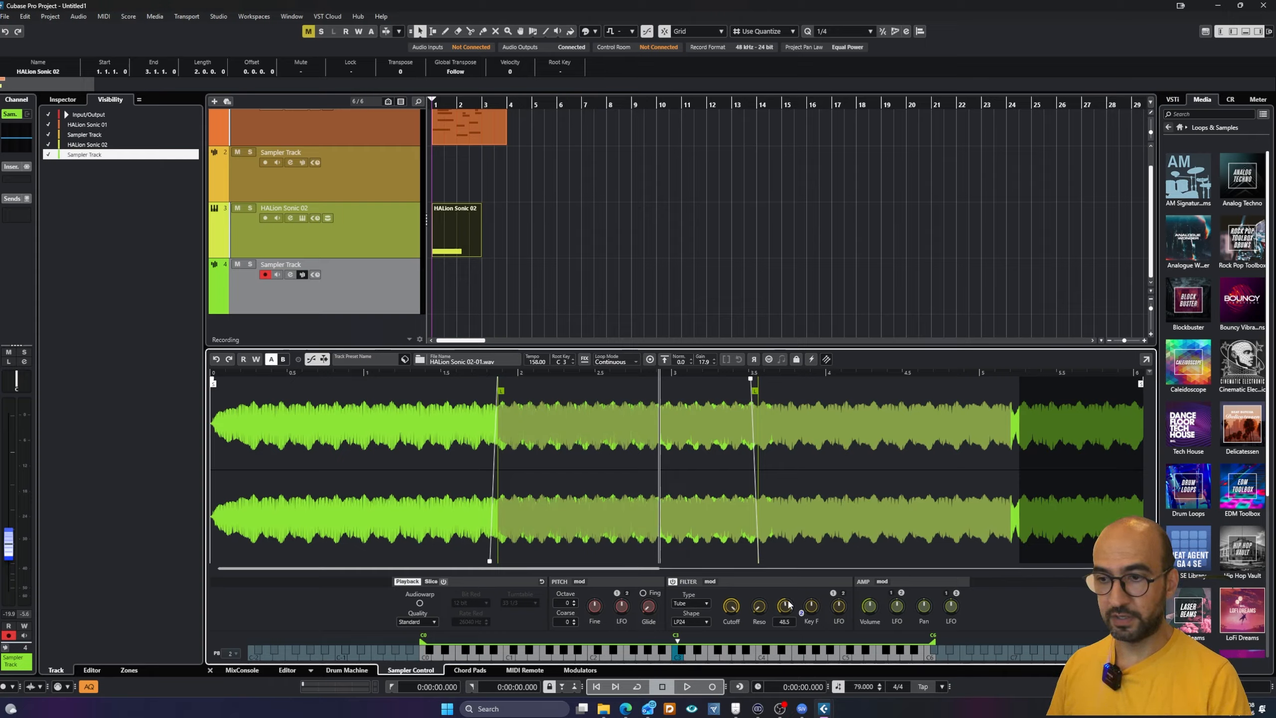
drag(787, 609, 790, 581)
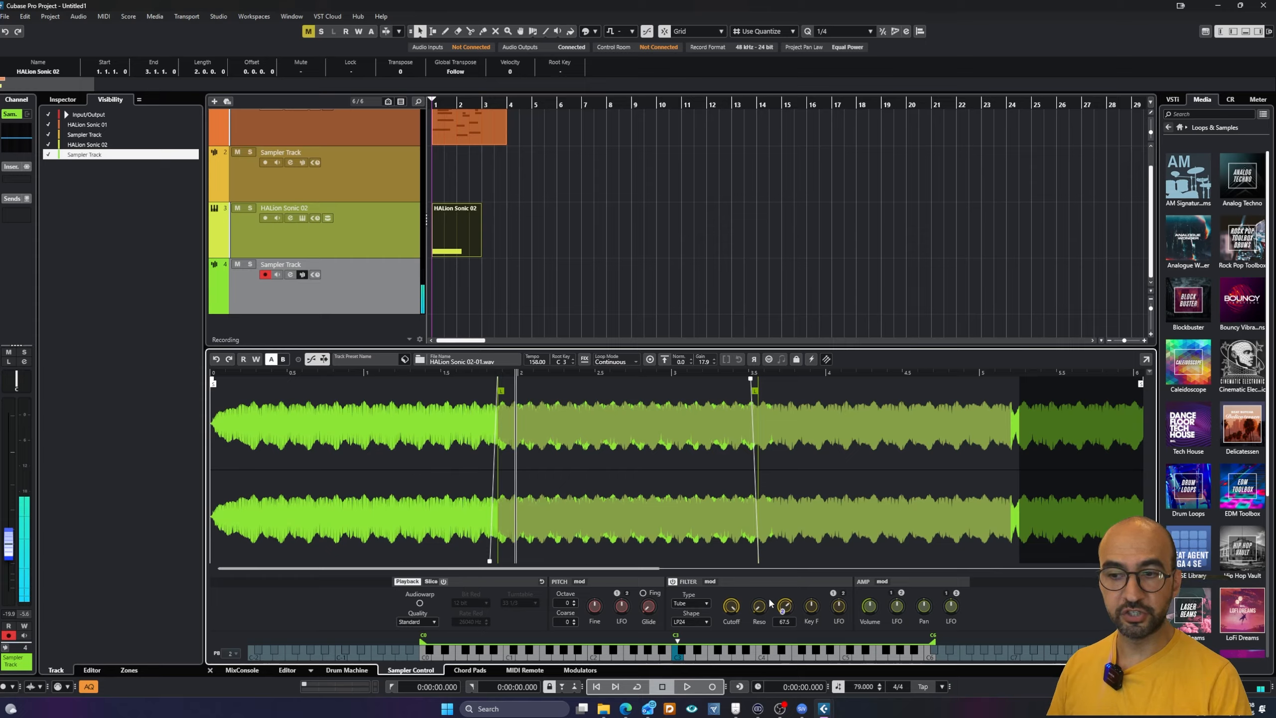
mouse_move(731, 605)
mouse_down()
mouse_move(728, 582)
mouse_move(736, 594)
mouse_up()
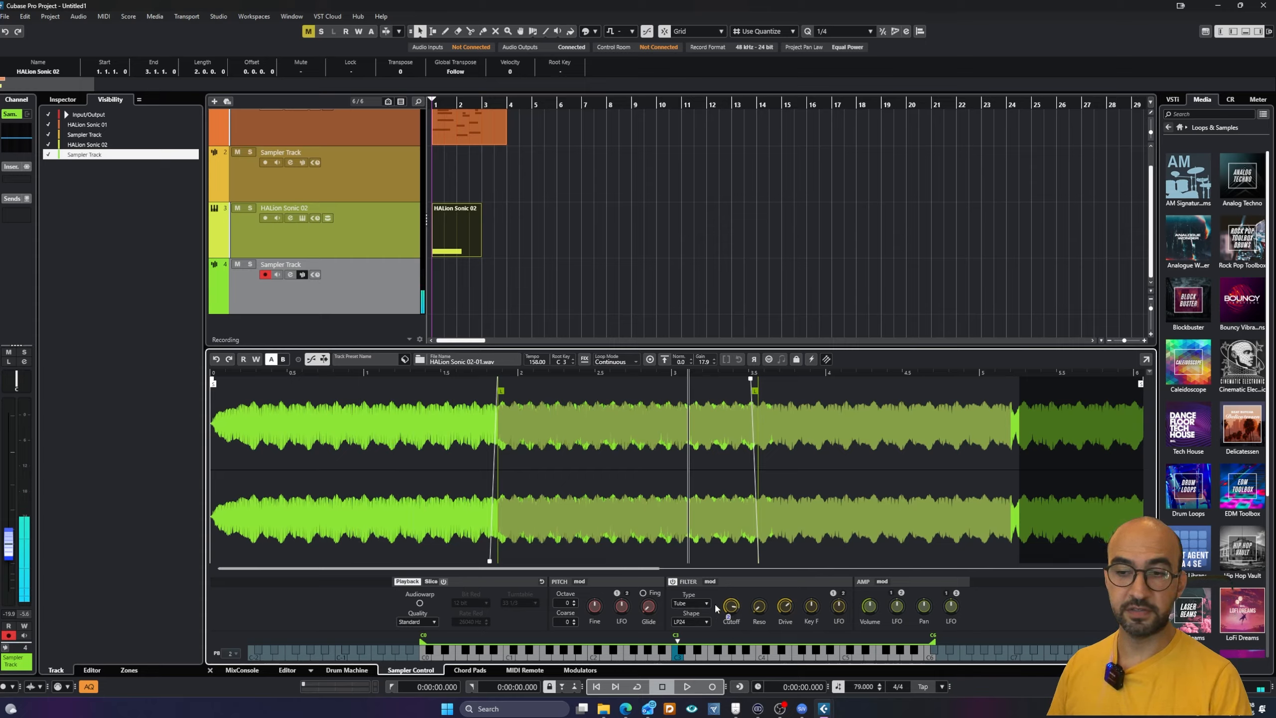
click(705, 622)
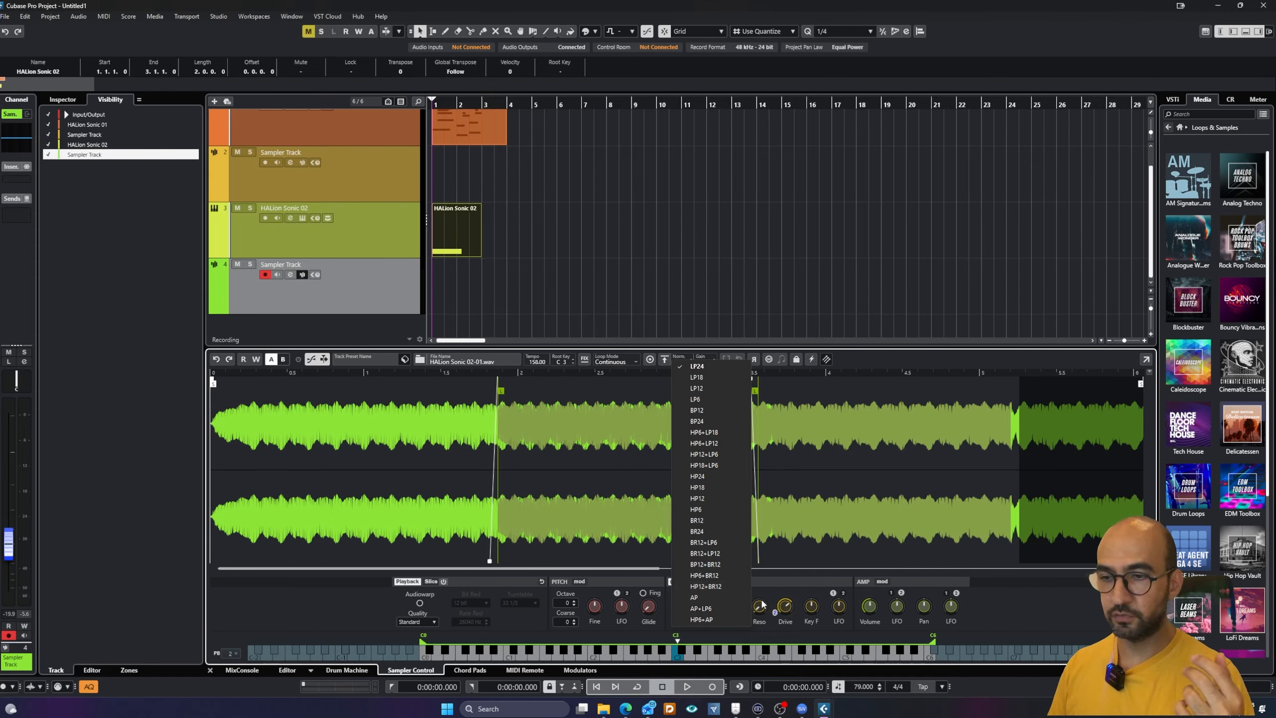
click(778, 591)
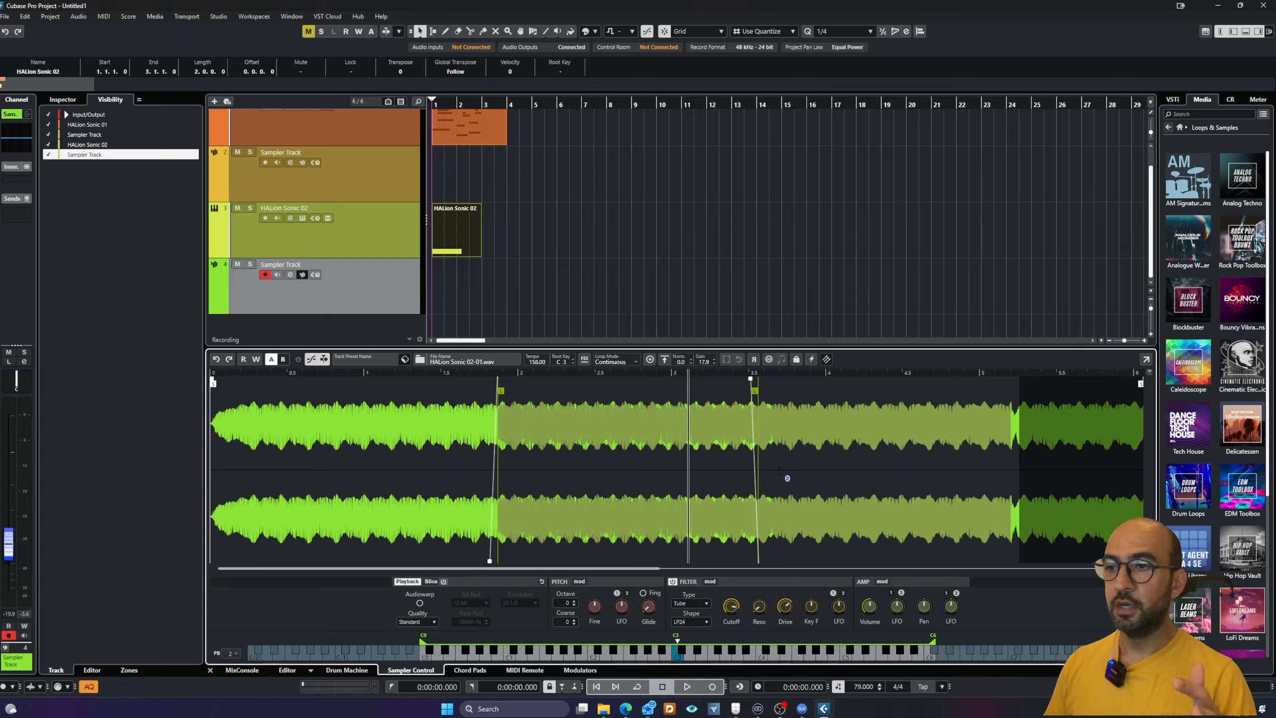
Step: Transfer the violin sample to Padshop 2 and position the instrument window clear of the track list
click(828, 360)
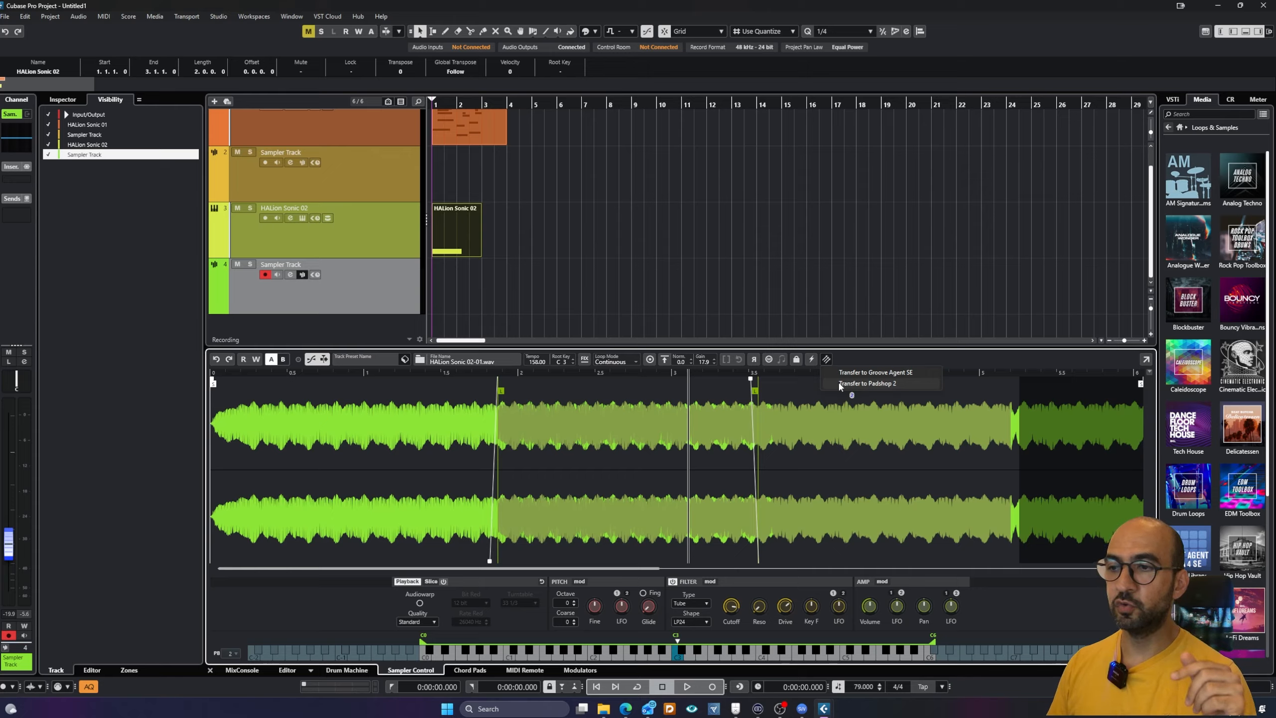
click(838, 382)
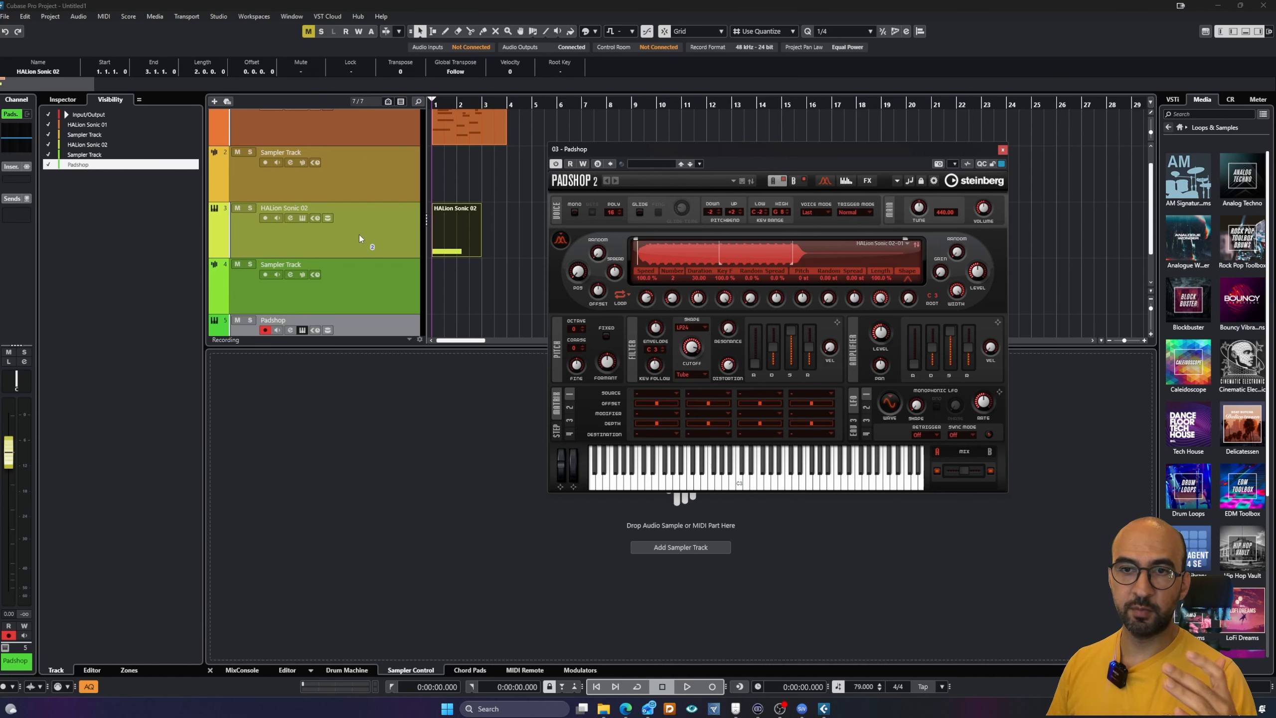
drag(616, 148, 639, 147)
scroll(409, 266, down, 2)
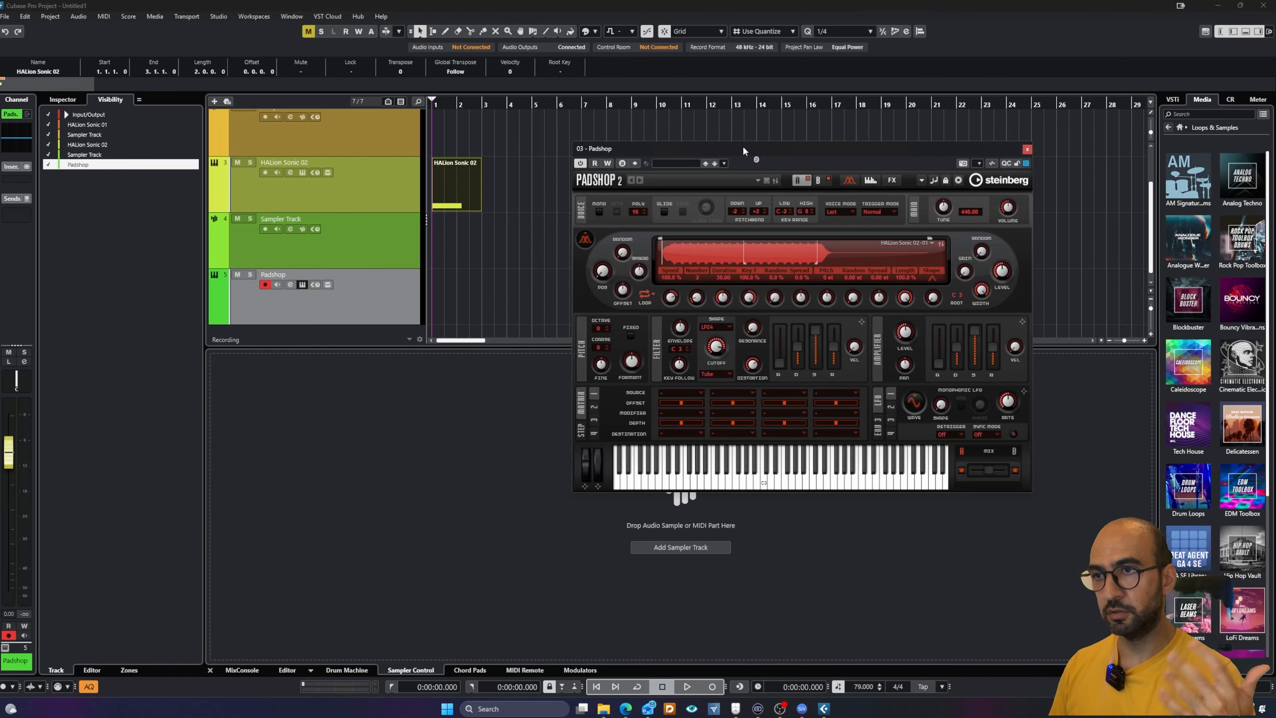
drag(741, 146, 662, 170)
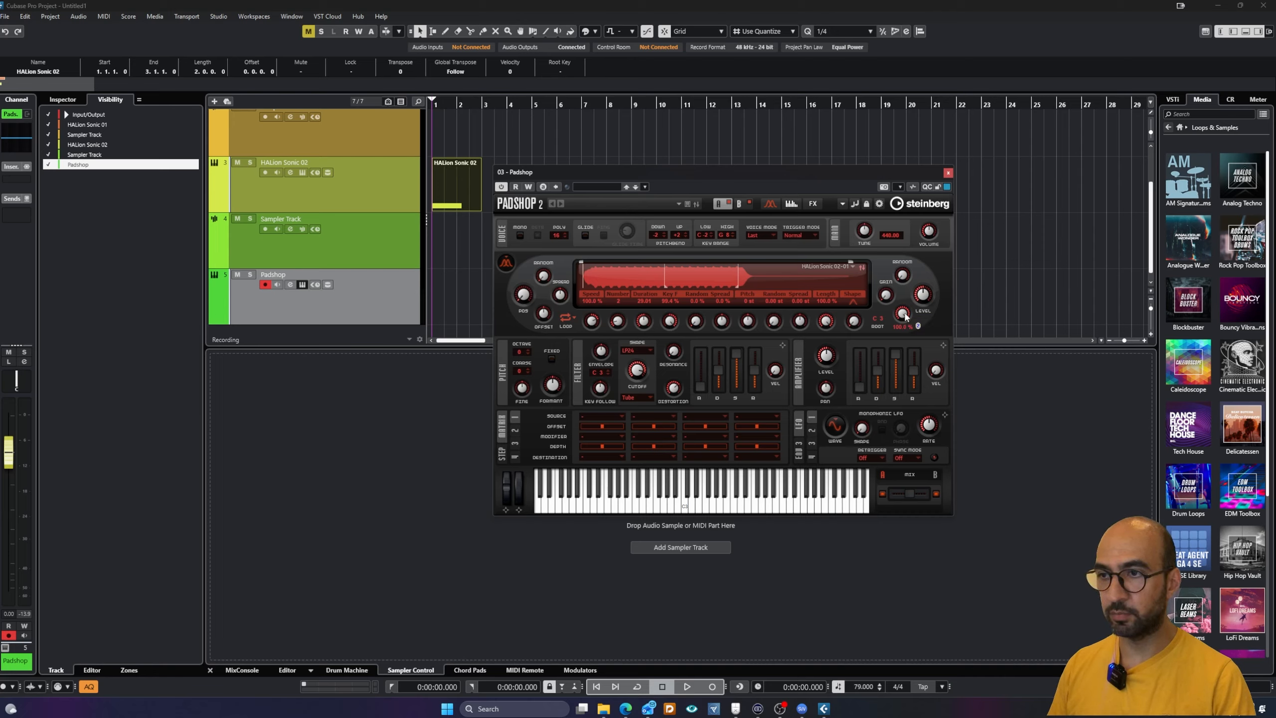
Step: Adjust the release time of Padshop's amplifier envelope and the width of the grain oscillator
drag(907, 393, 908, 382)
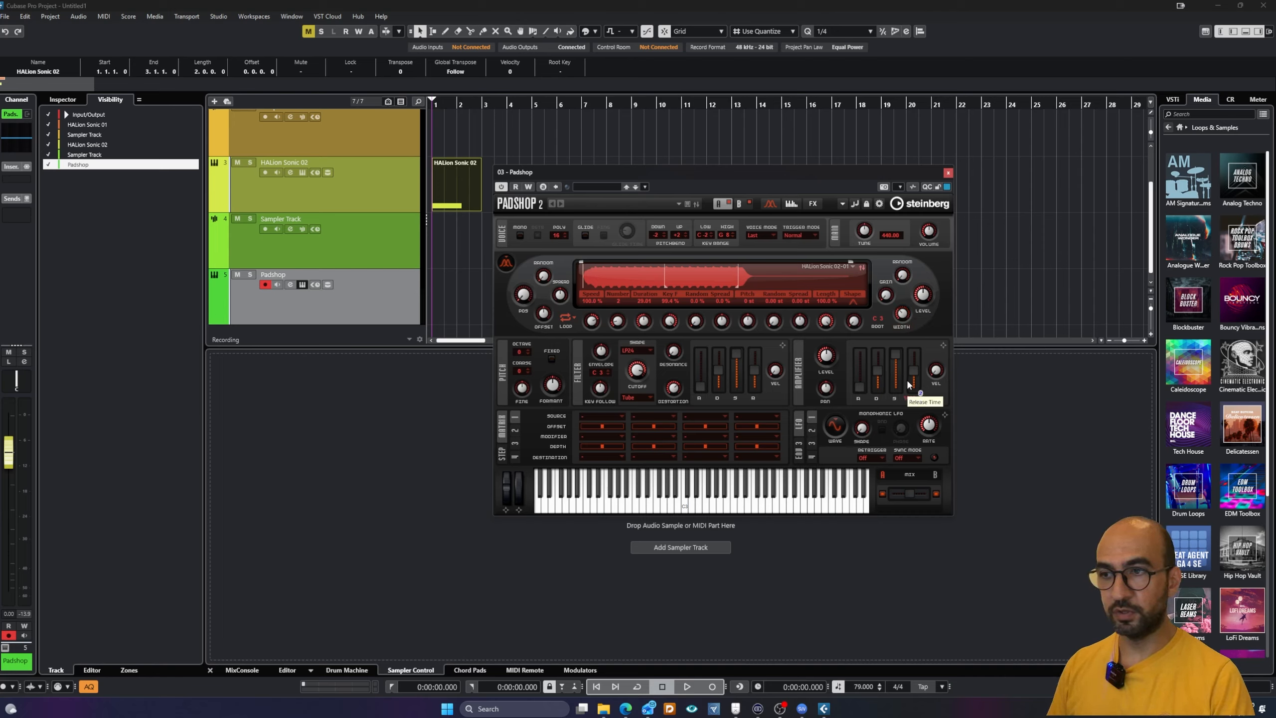
mouse_move(903, 316)
mouse_down()
mouse_move(900, 341)
mouse_move(910, 308)
mouse_up()
mouse_move(909, 335)
mouse_down()
mouse_move(908, 351)
mouse_move(906, 325)
mouse_up()
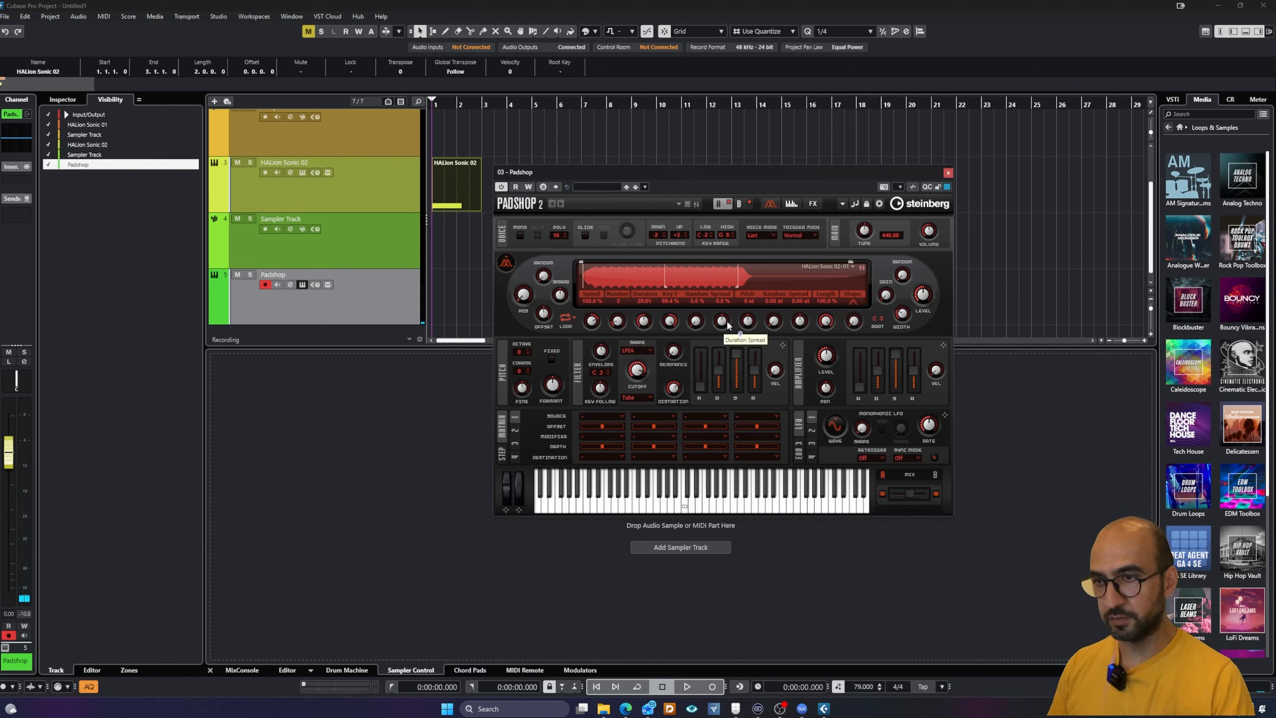
Step: Adjust the grain oscillator's duration spread in Padshop while auditioning the sound
drag(727, 324, 729, 291)
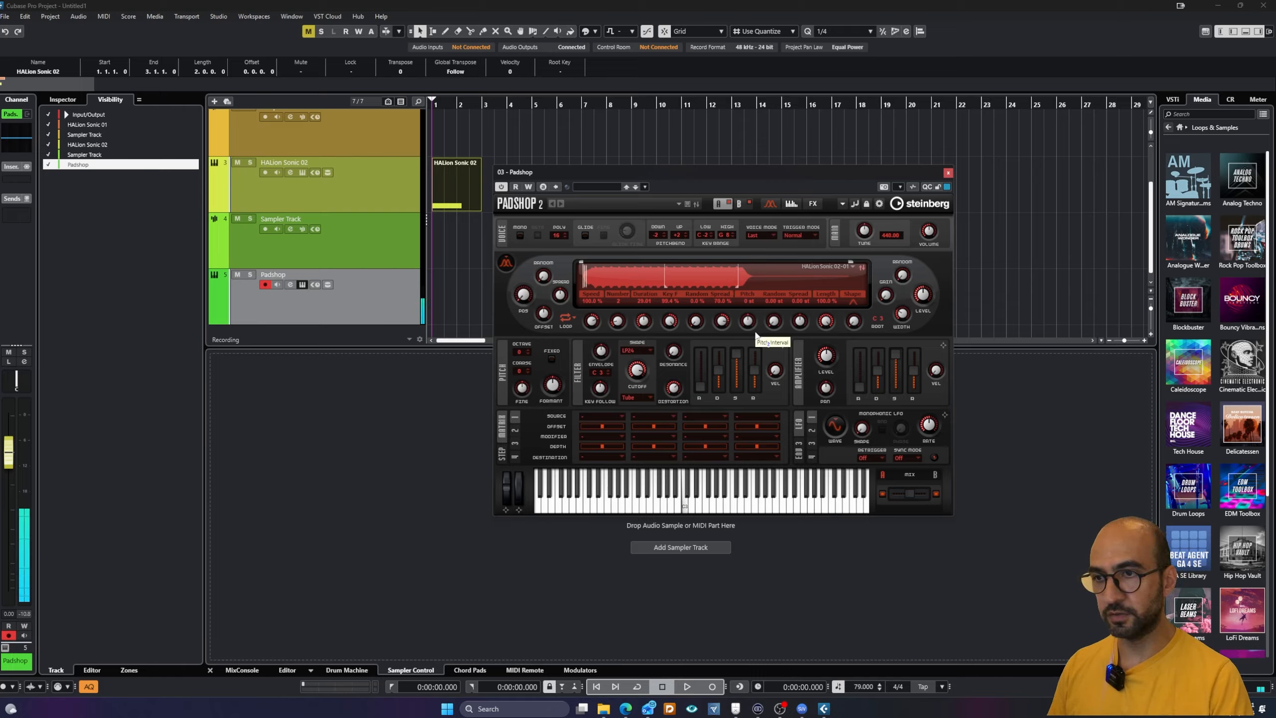
drag(725, 329, 734, 378)
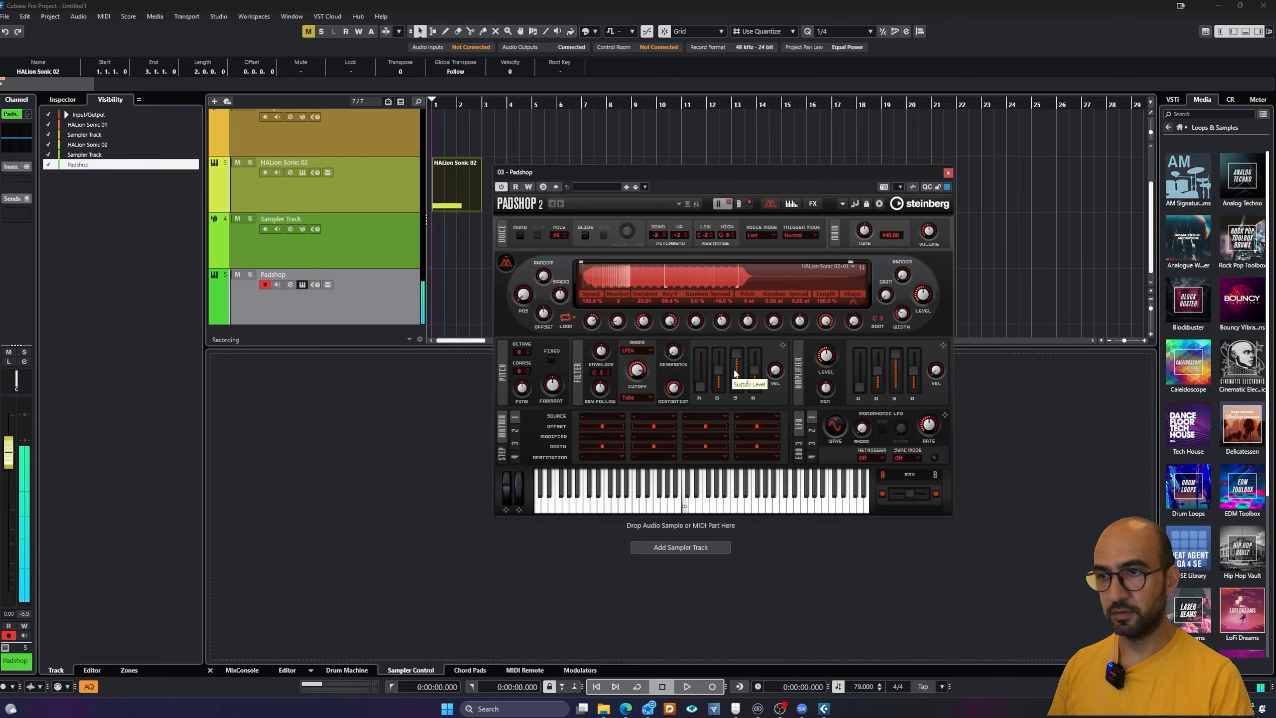
drag(735, 380, 732, 331)
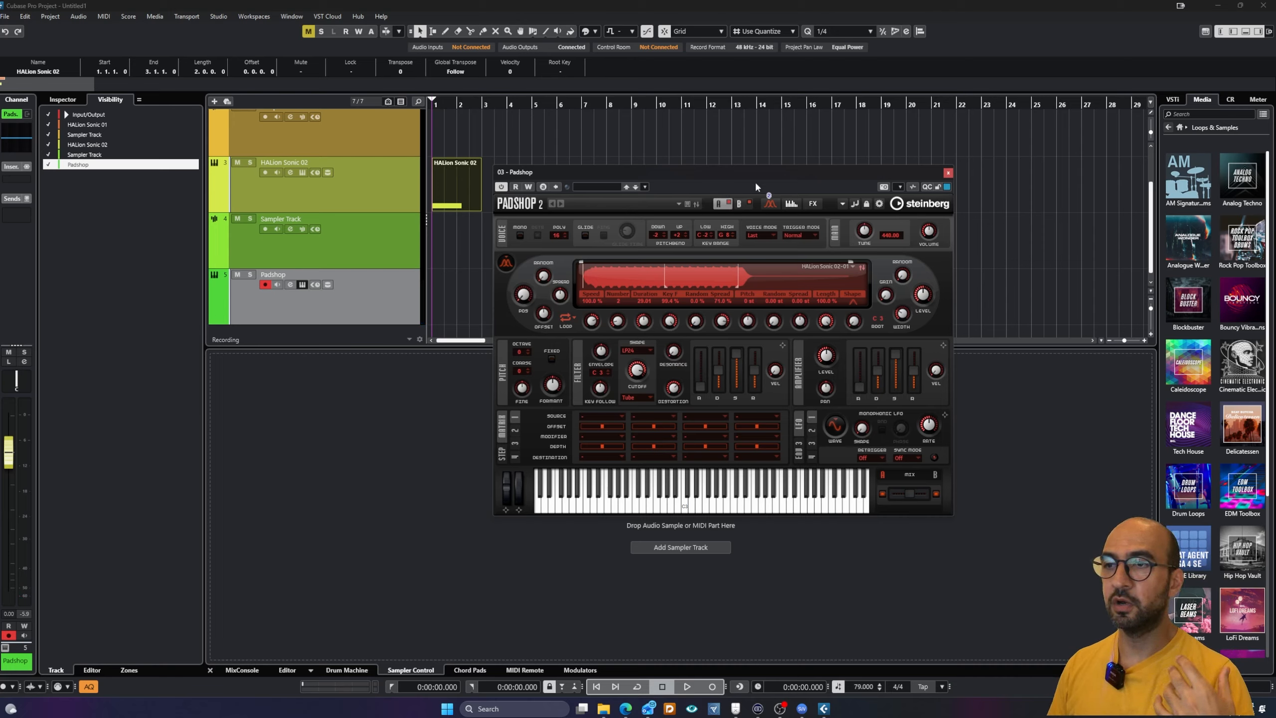
Step: Turn on Padshop's arpeggiator and load the Contemp Arp 03 phrase
click(792, 203)
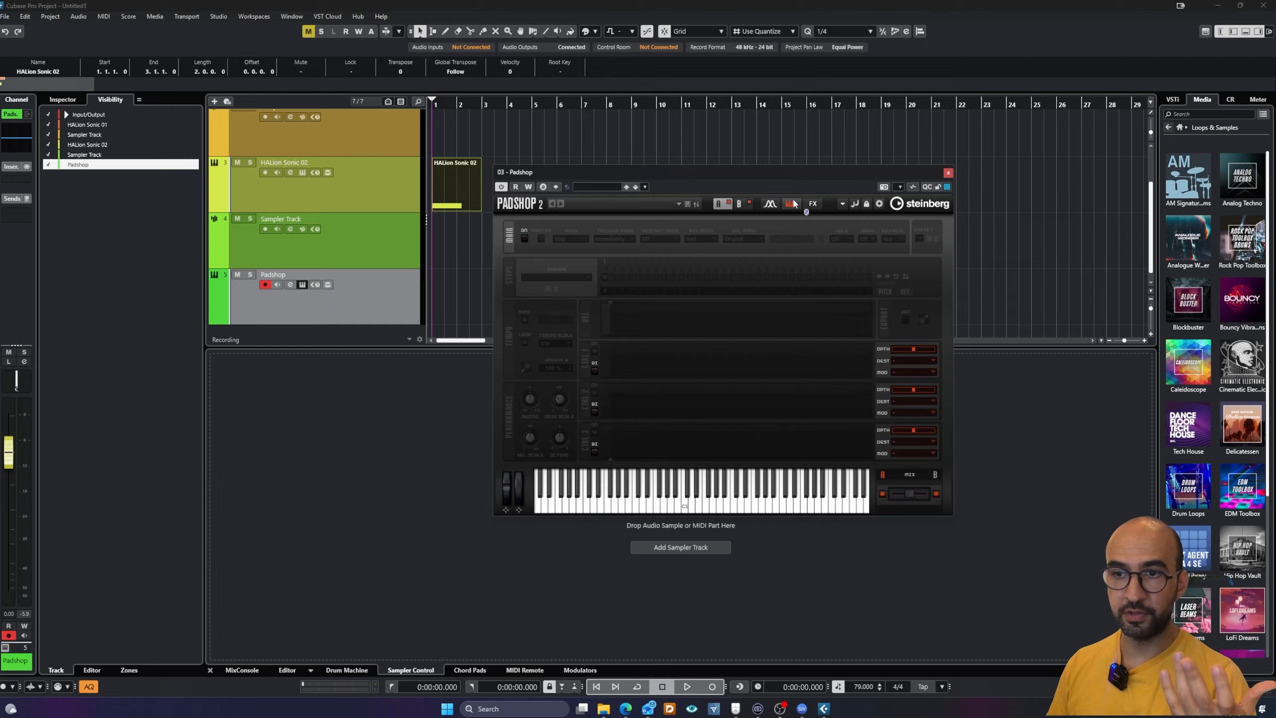
click(524, 239)
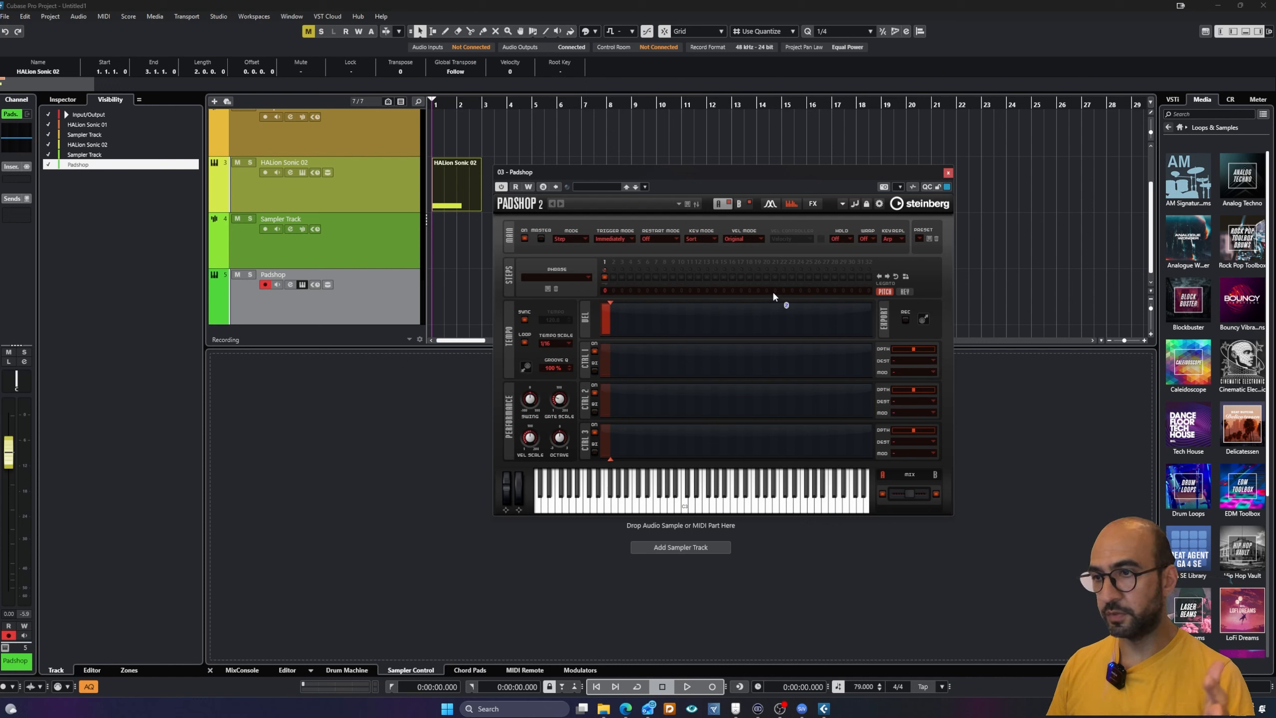
click(587, 277)
click(595, 324)
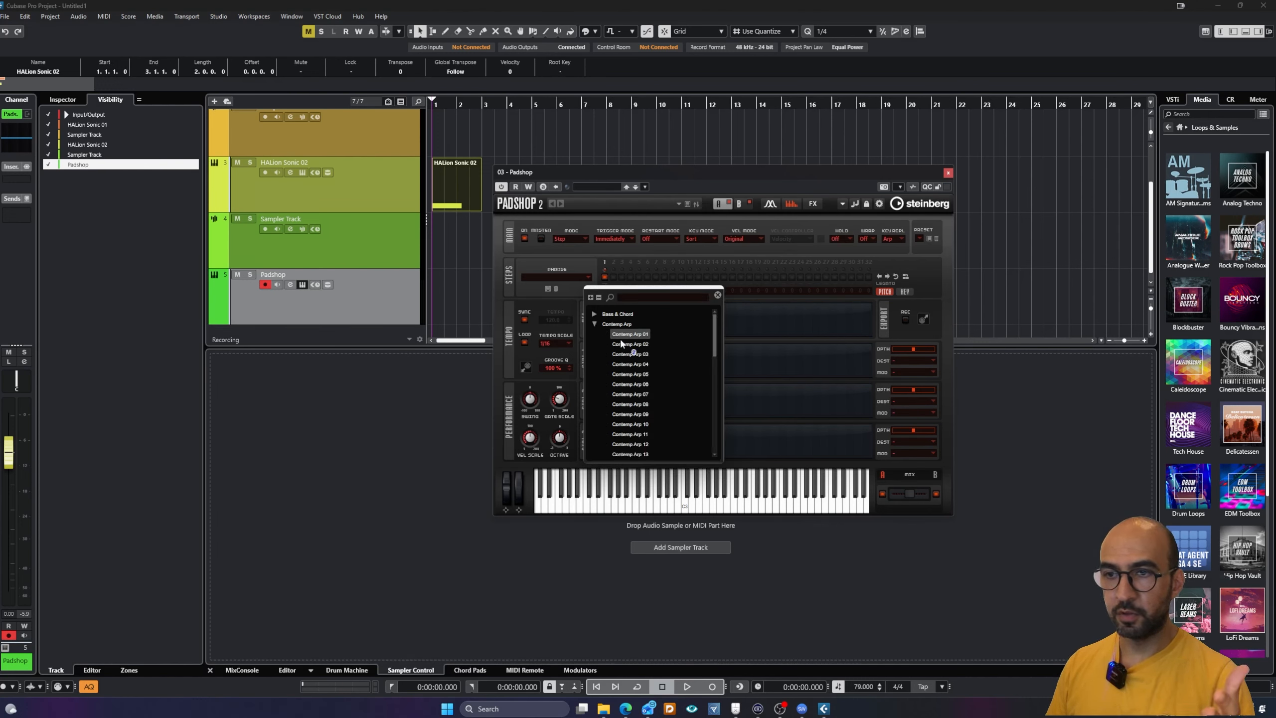
click(635, 354)
click(707, 179)
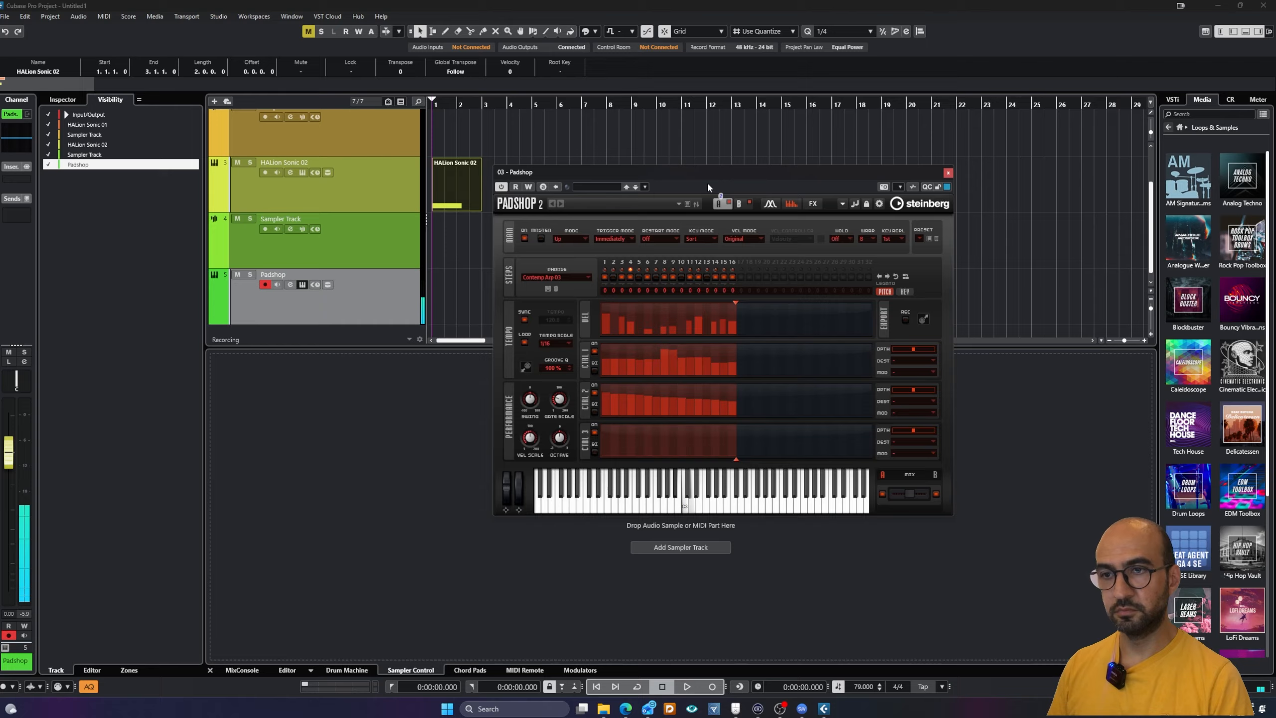
Step: Enable Padshop's equalizer, modulation and delay effects
click(819, 202)
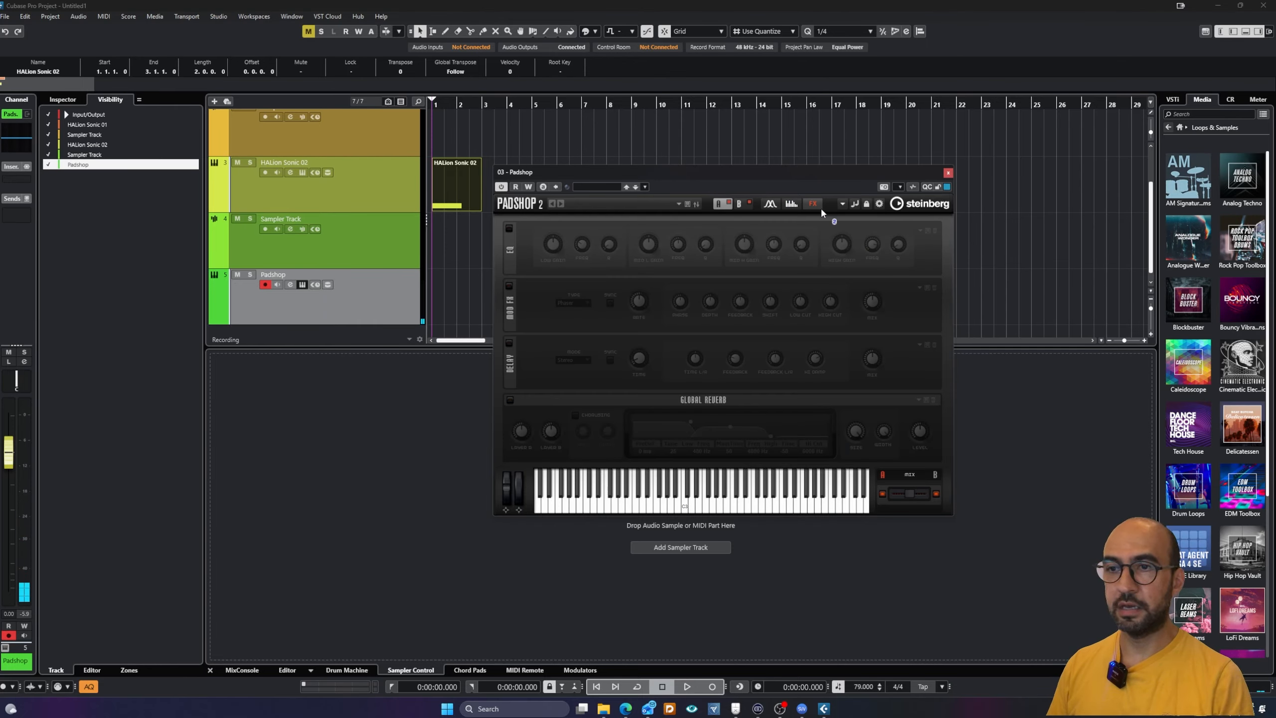
click(509, 228)
click(509, 286)
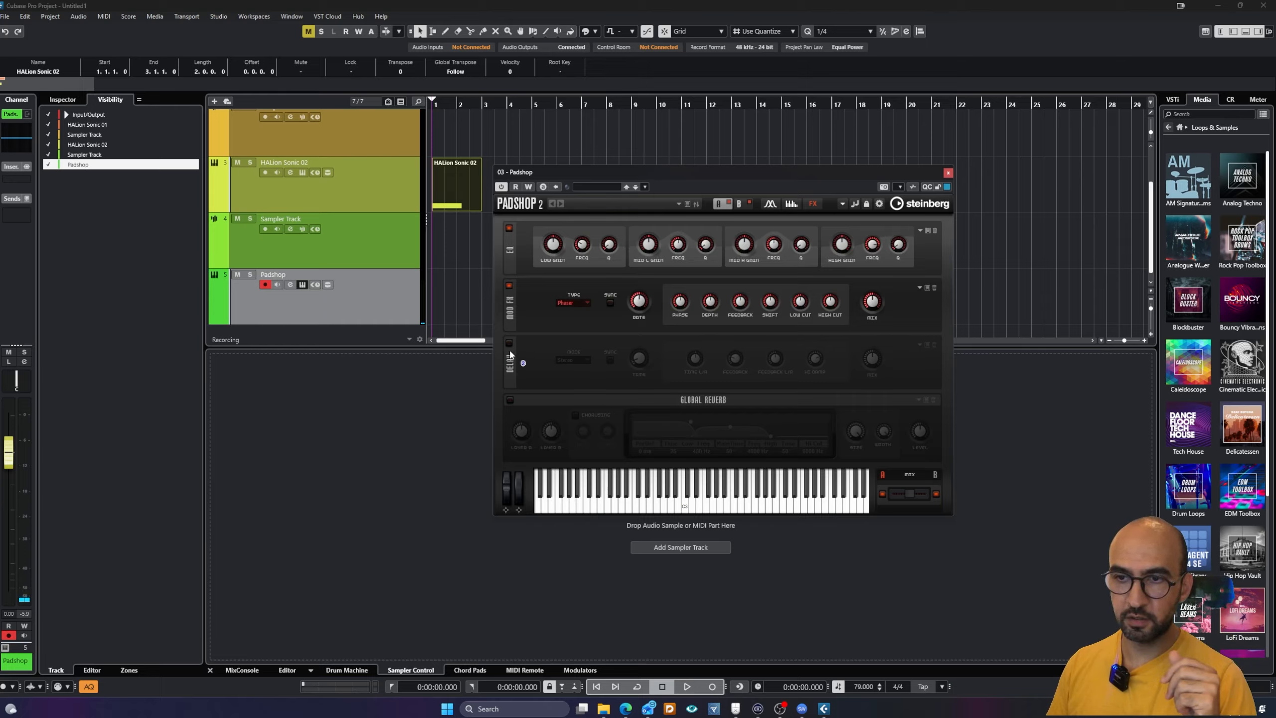
click(509, 343)
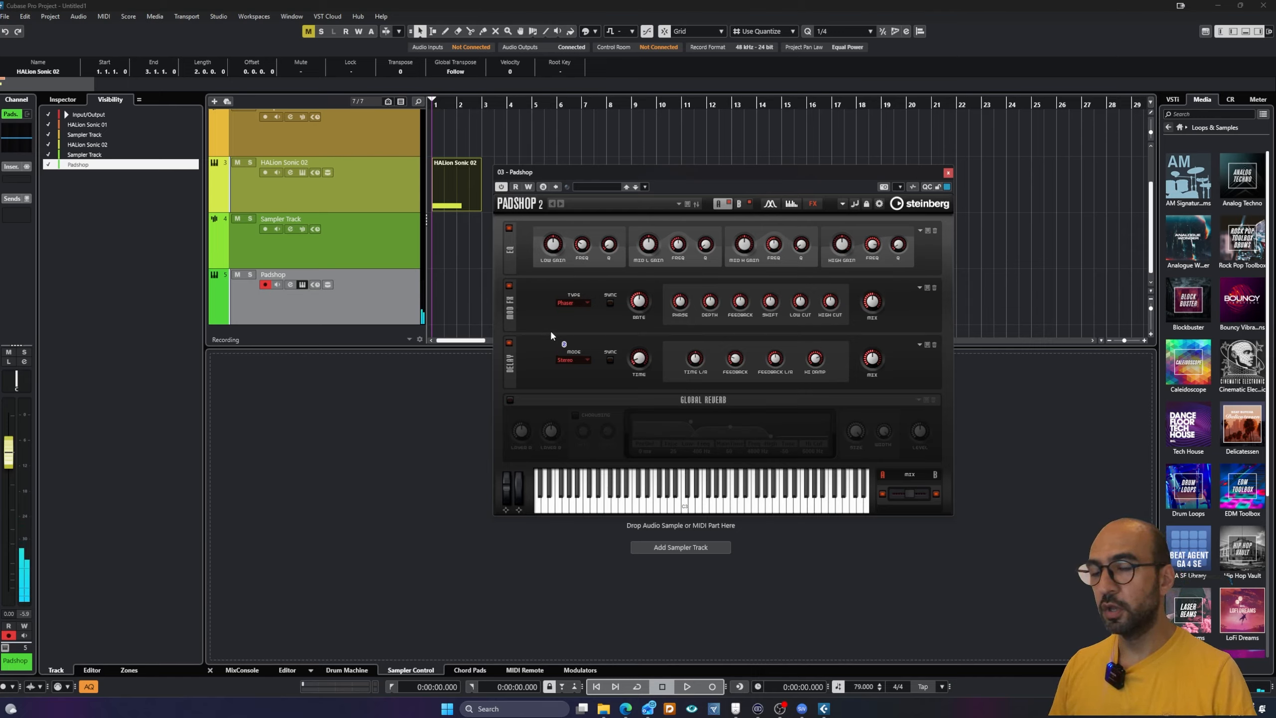
Step: Move the HALion Sonic 02 MIDI part onto the Padshop track at bar 1 and play it back briefly
drag(582, 175, 692, 167)
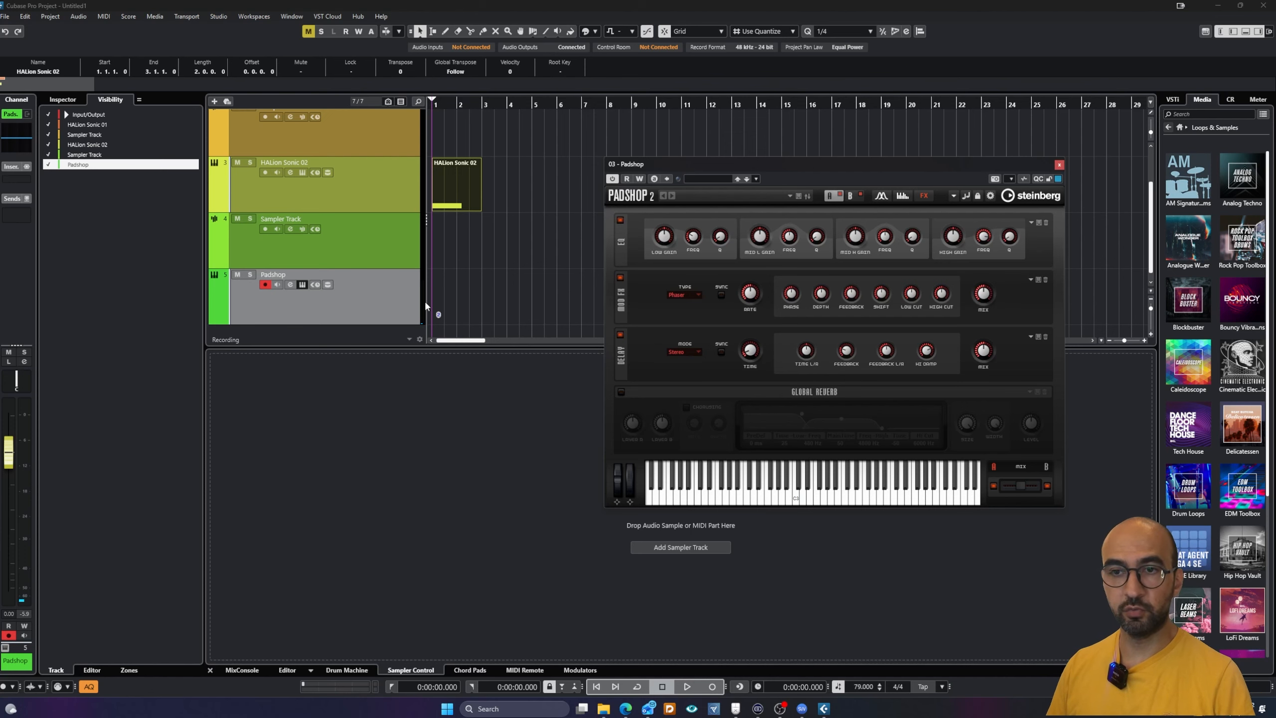
click(454, 206)
drag(454, 206, 454, 283)
key(space)
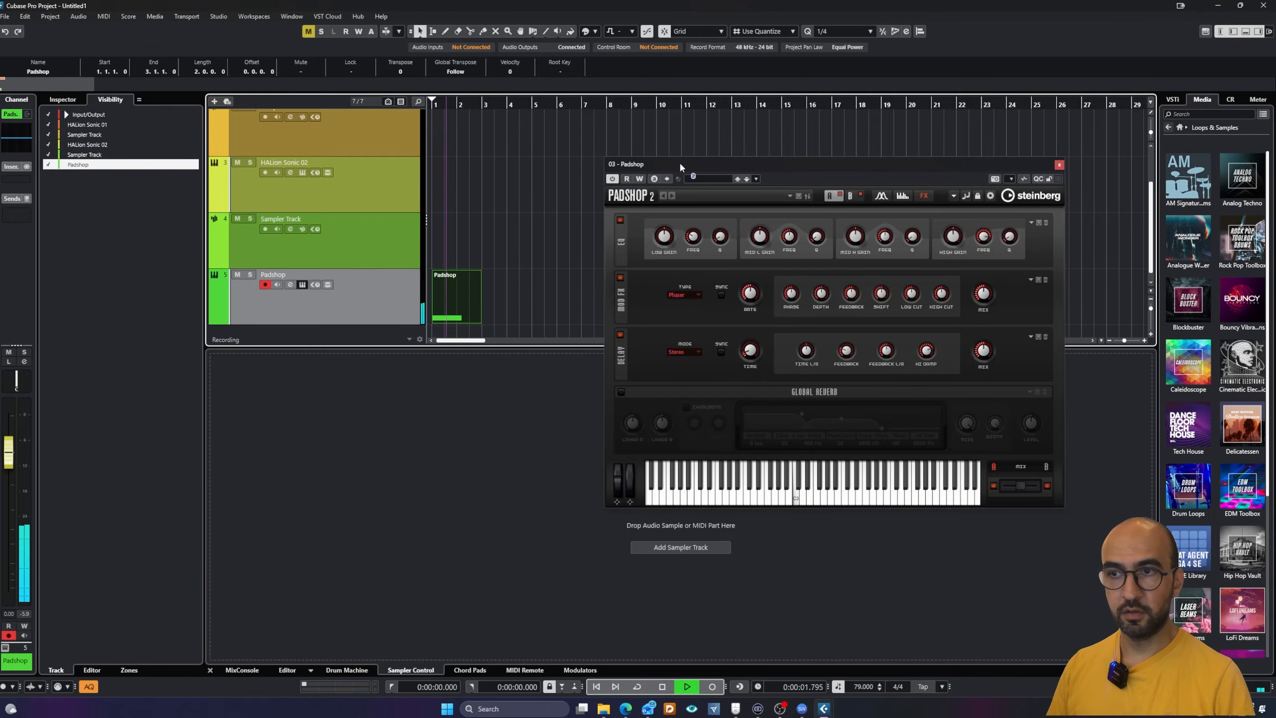
key(space)
Step: Load the Padshop MIDI part into Sampler Control as a new sampler track, keeping the instrument window out of the way
drag(679, 162, 824, 145)
drag(448, 291, 559, 471)
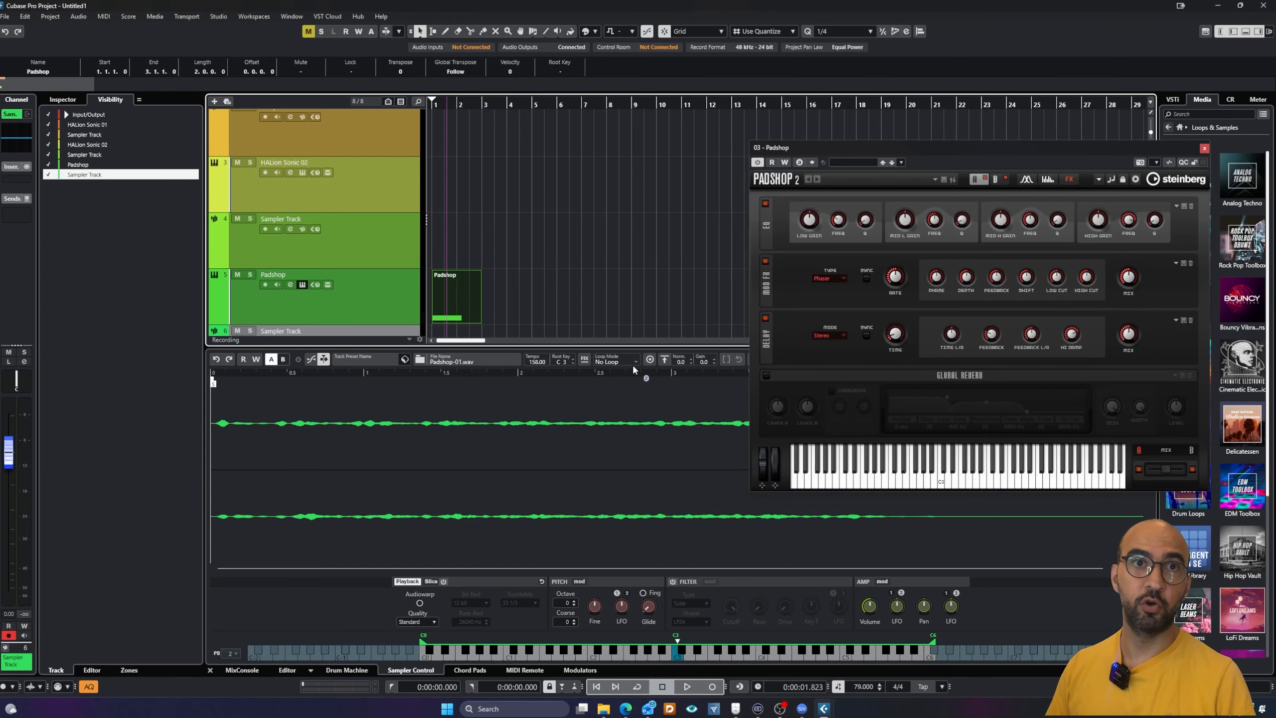
drag(1022, 142, 863, 154)
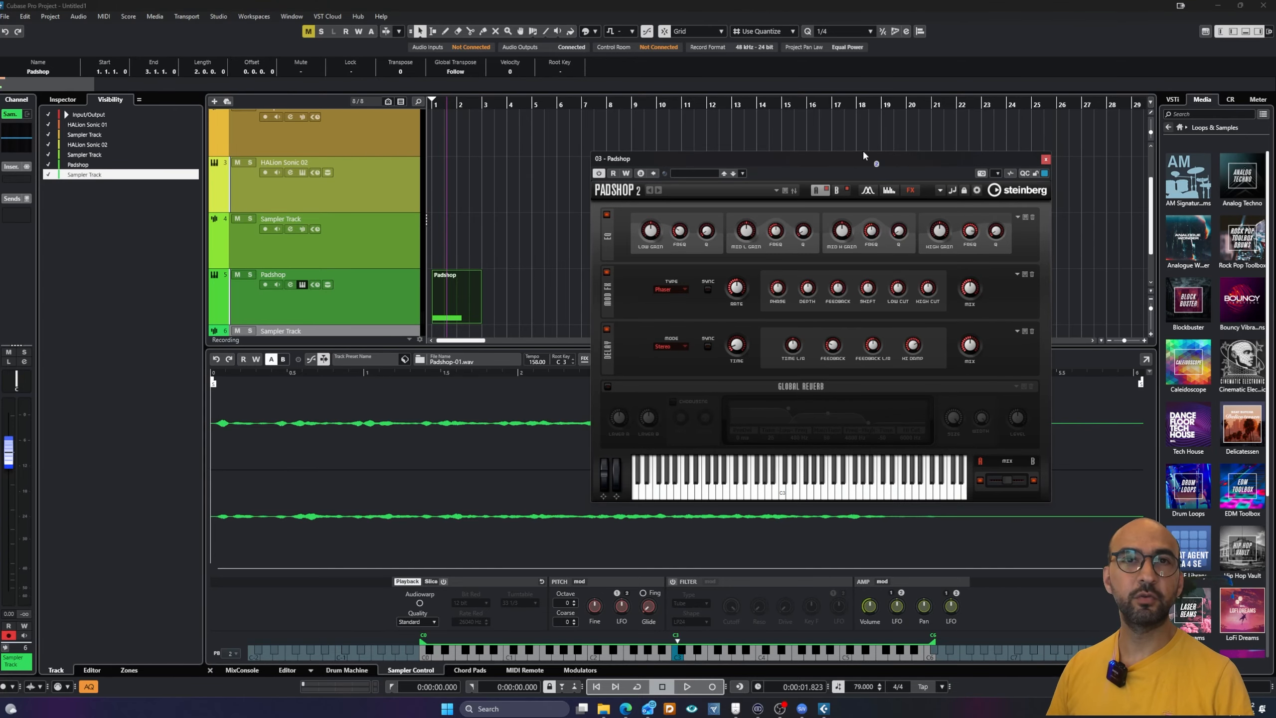